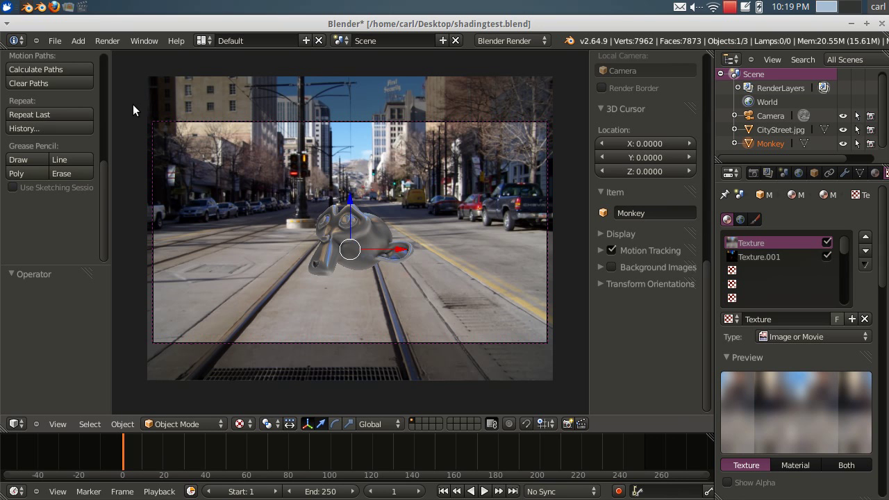
# Read through the VideoCopilot Image Based Lighting tutorial in Firefox, then minimize the browser
pyautogui.click(54, 7)
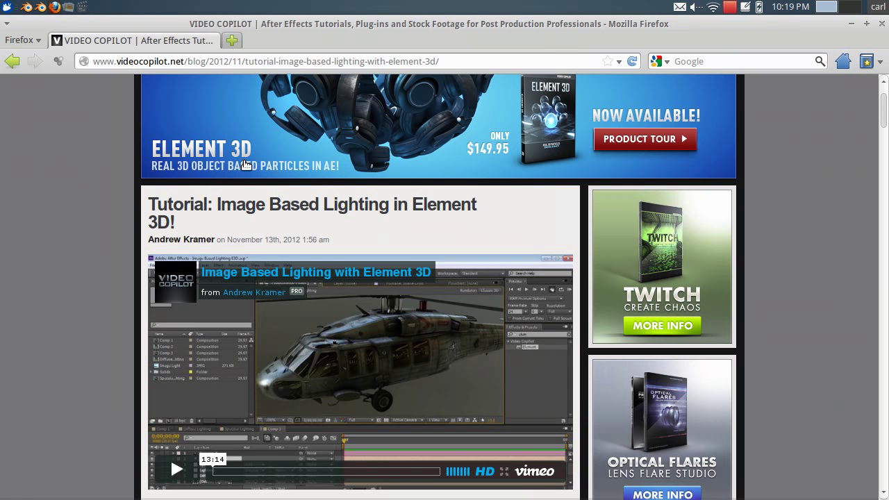
pyautogui.scroll(4, 779, 228)
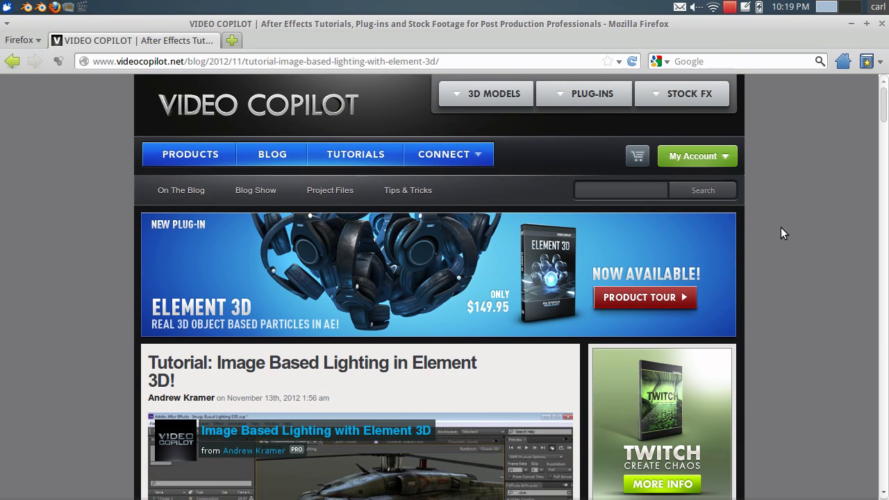
pyautogui.scroll(-4, 781, 229)
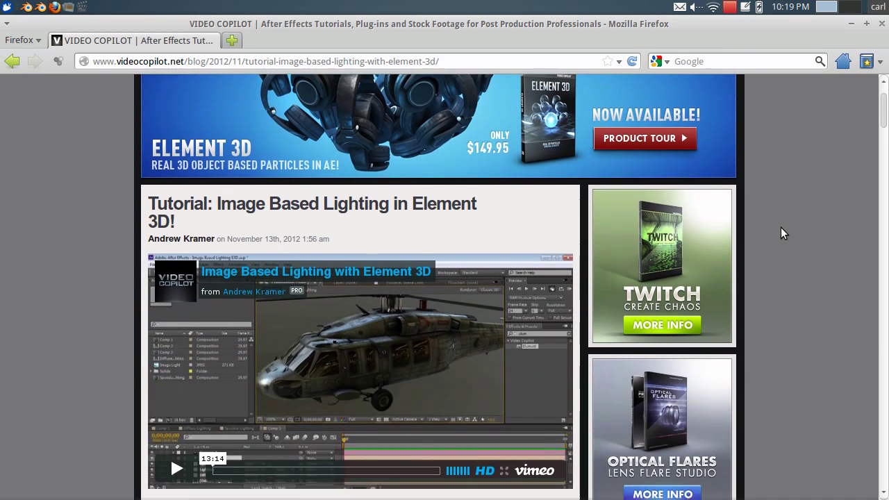
pyautogui.scroll(-1, 782, 228)
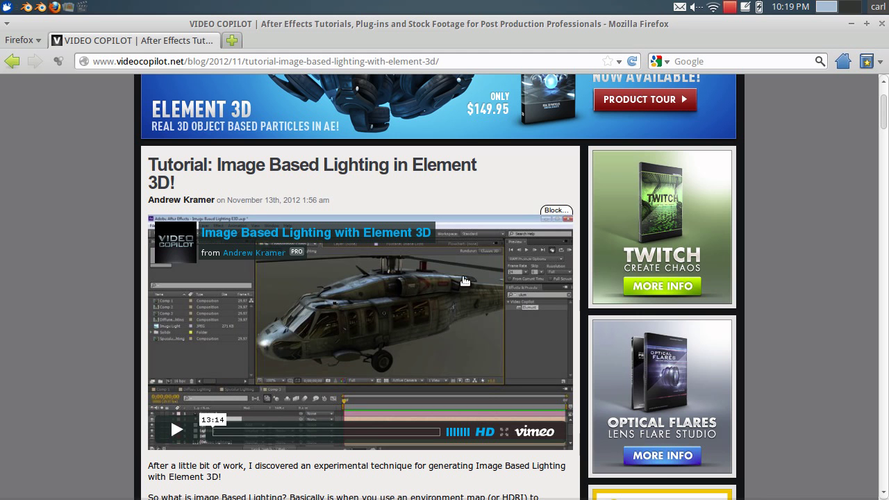
pyautogui.scroll(-2, 549, 369)
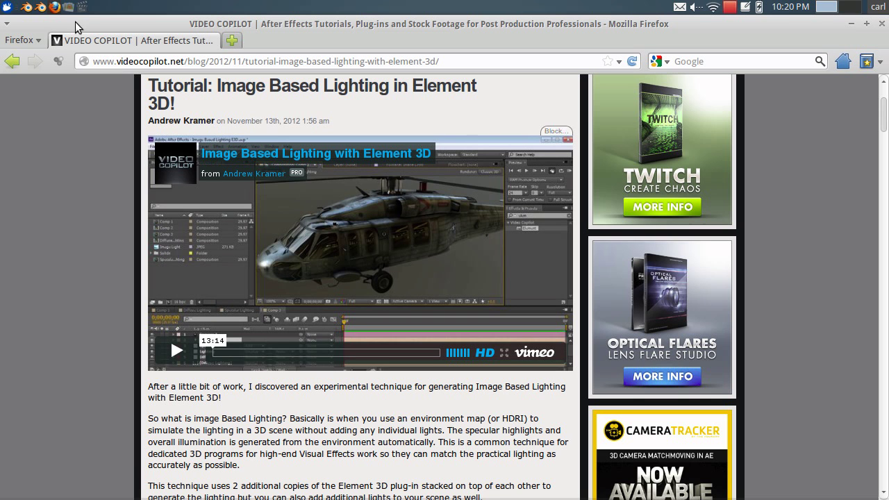
pyautogui.click(853, 29)
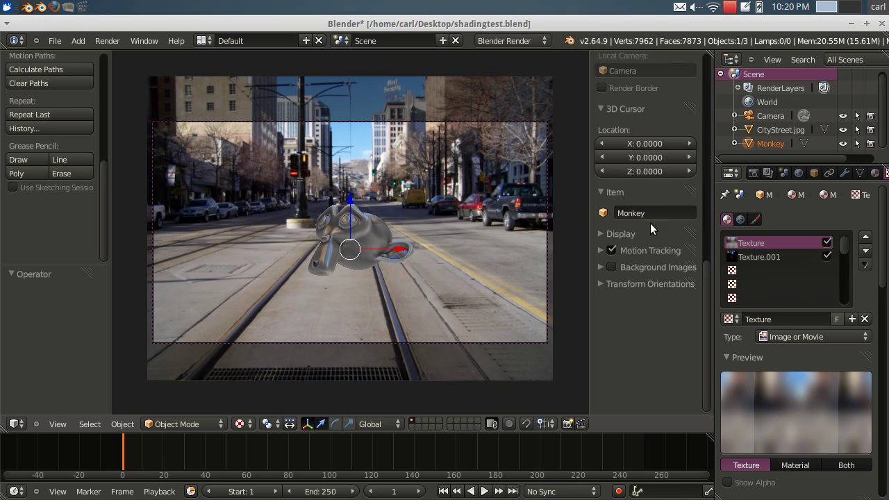
pyautogui.scroll(6, 645, 201)
pyautogui.scroll(8, 646, 201)
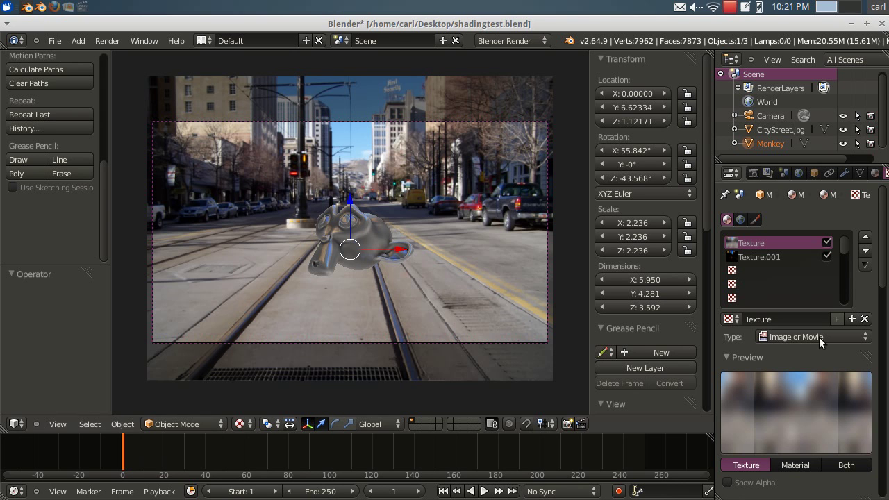
pyautogui.scroll(-3, 805, 357)
pyautogui.scroll(-11, 804, 358)
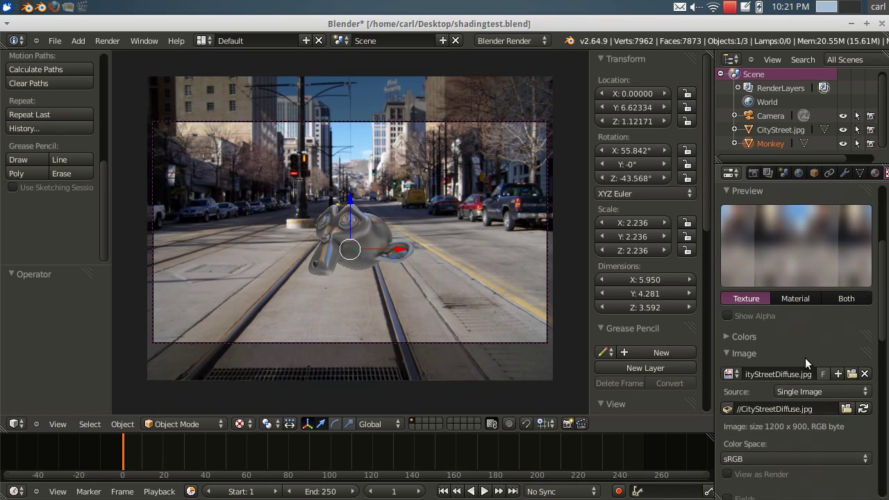
pyautogui.scroll(-3, 805, 358)
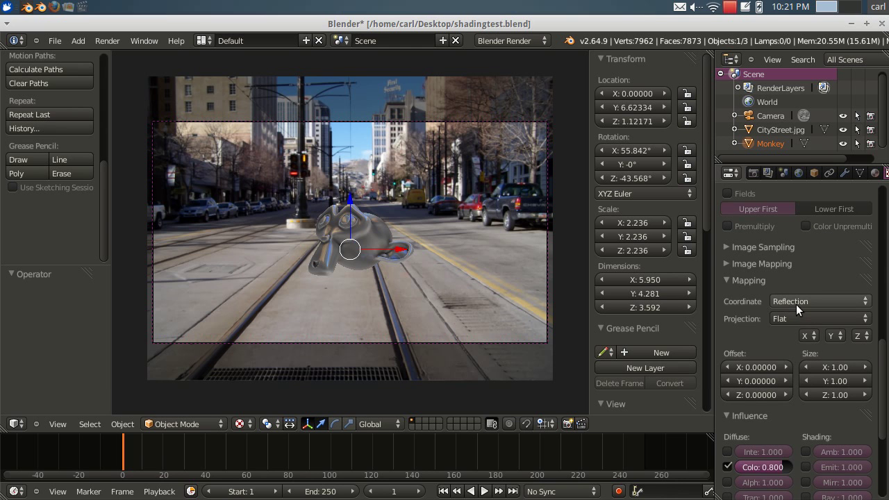
pyautogui.scroll(10, 813, 284)
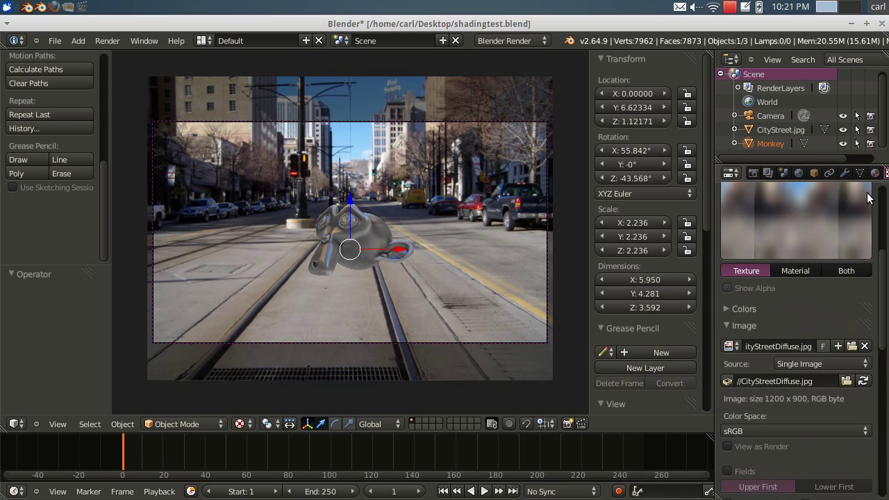
pyautogui.scroll(4, 820, 300)
pyautogui.scroll(-9, 817, 299)
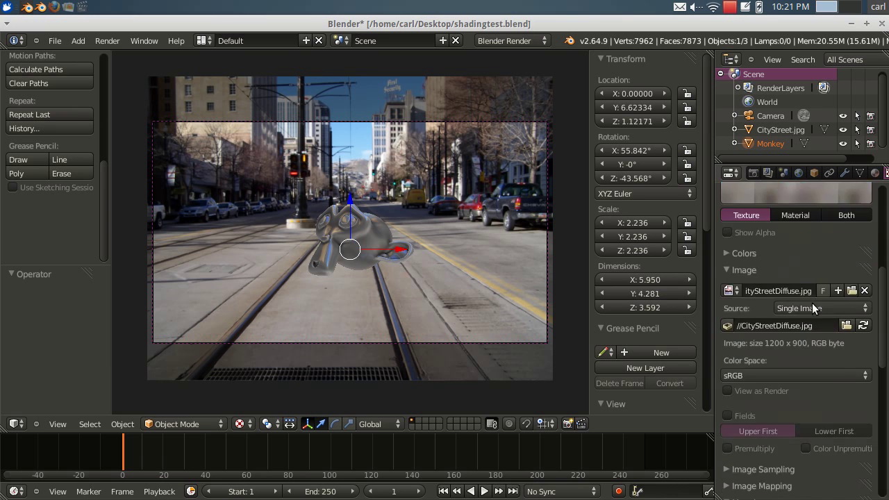
pyautogui.scroll(-1, 812, 302)
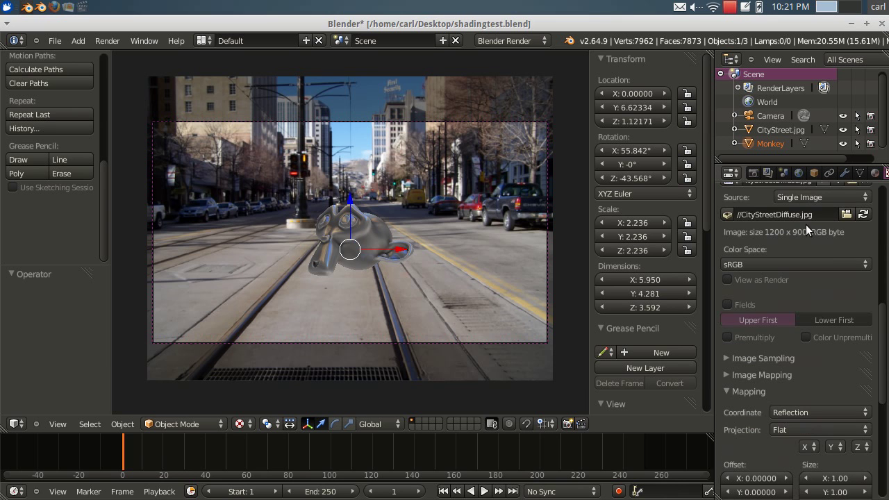
pyautogui.scroll(-1, 811, 366)
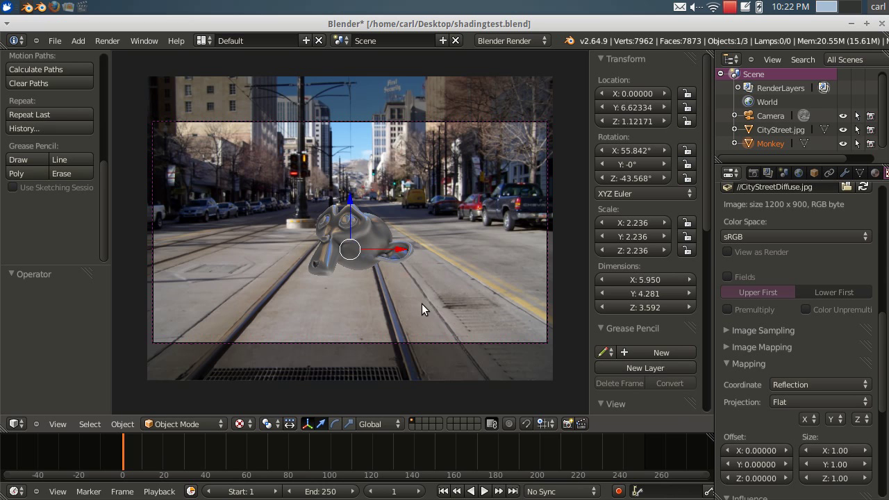
pyautogui.scroll(2, 421, 303)
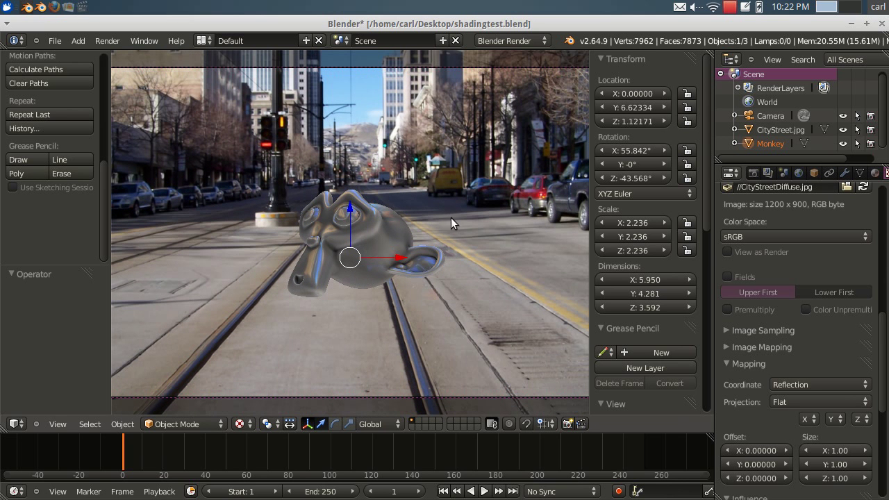
# Expand the viewport Display panel with Only Render and GLSL, and fit the camera view
pyautogui.scroll(-3, 449, 231)
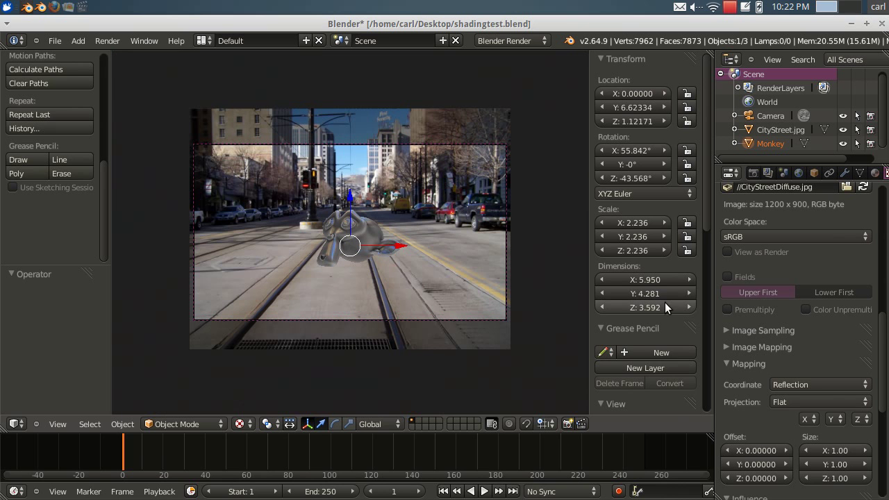
pyautogui.scroll(-10, 664, 305)
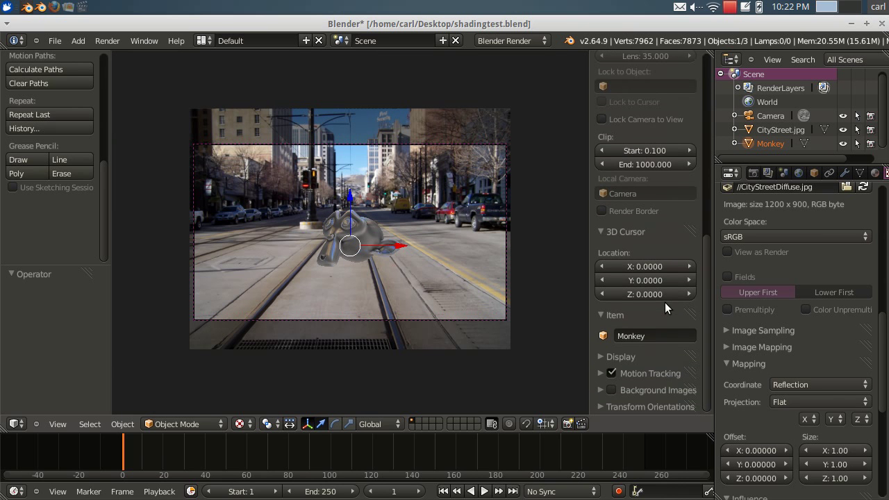
pyautogui.click(625, 357)
pyautogui.scroll(-6, 636, 338)
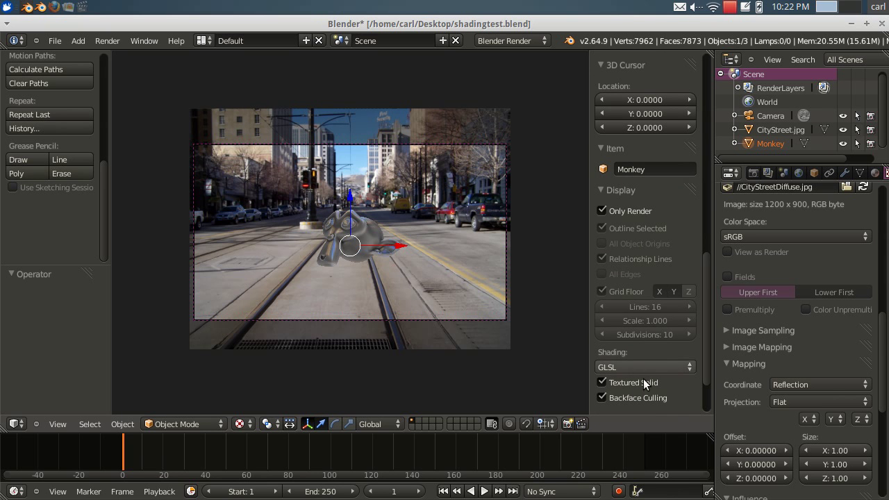
pyautogui.press('Home')
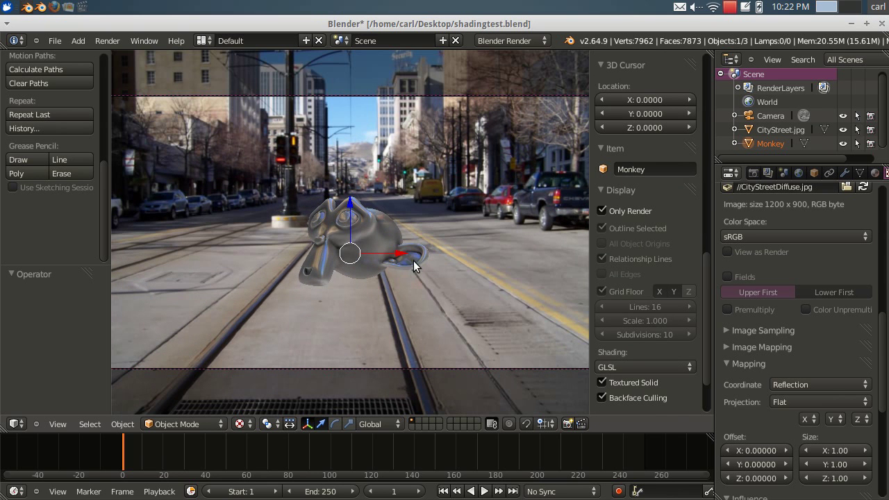
# Look at CityStreet.jpg in gThumb, then bring Blender back to the front
pyautogui.scroll(-1, 368, 281)
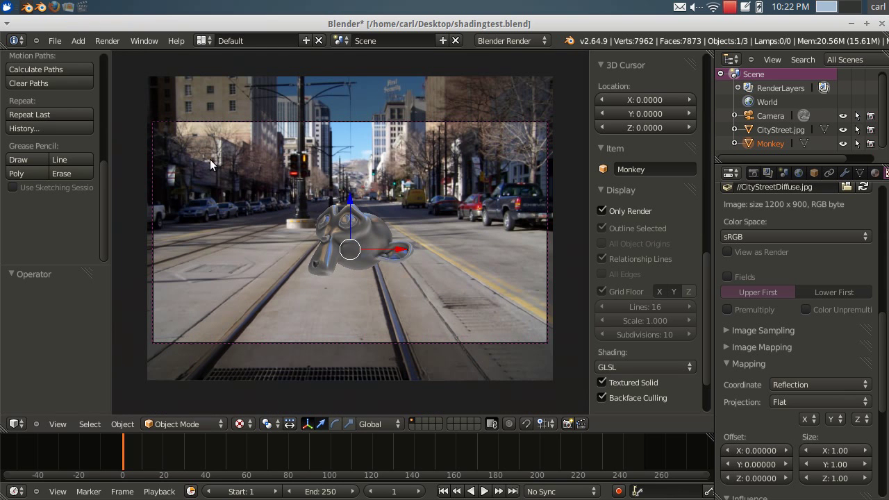
pyautogui.click(68, 7)
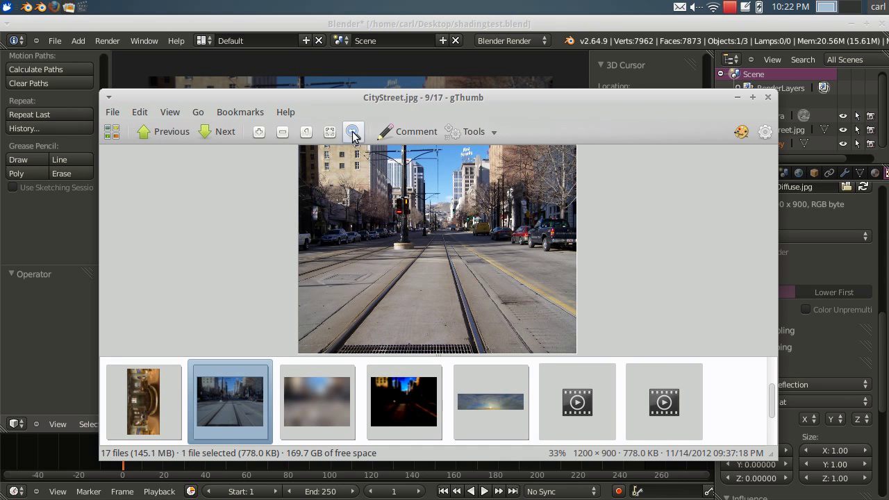
pyautogui.click(382, 24)
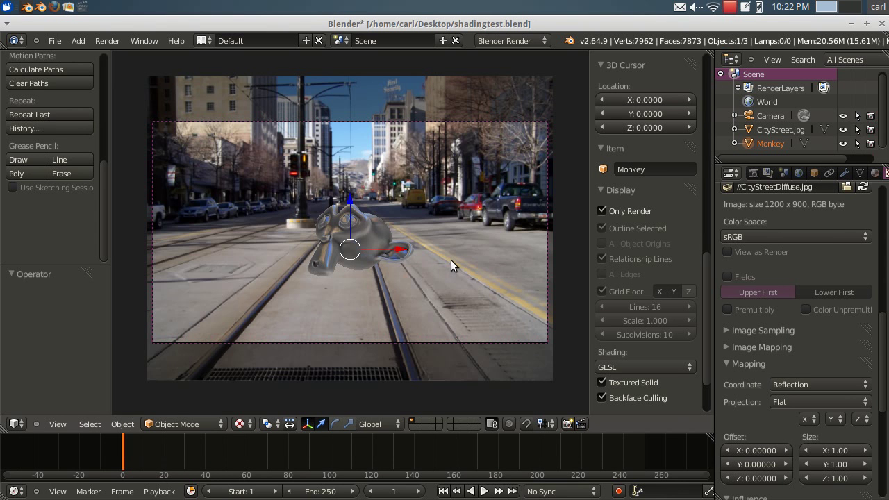
pyautogui.moveTo(451, 260); pyautogui.dragTo(394, 280, button='middle')
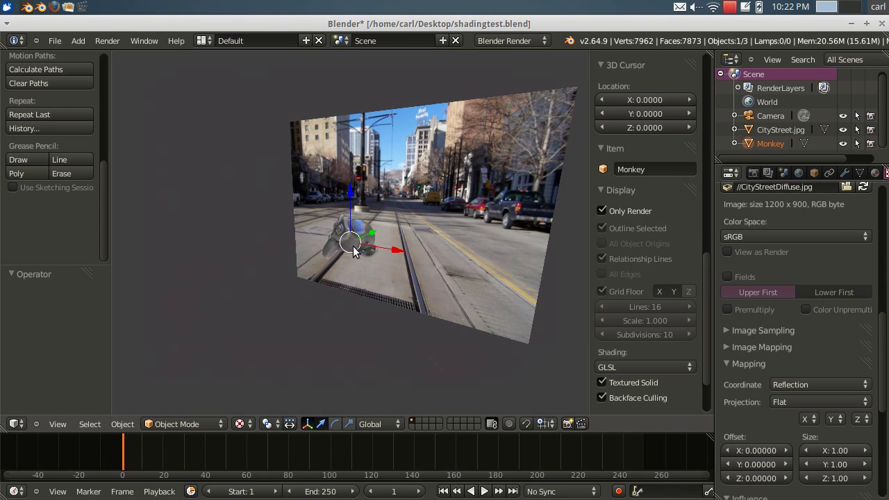
pyautogui.scroll(3, 392, 271)
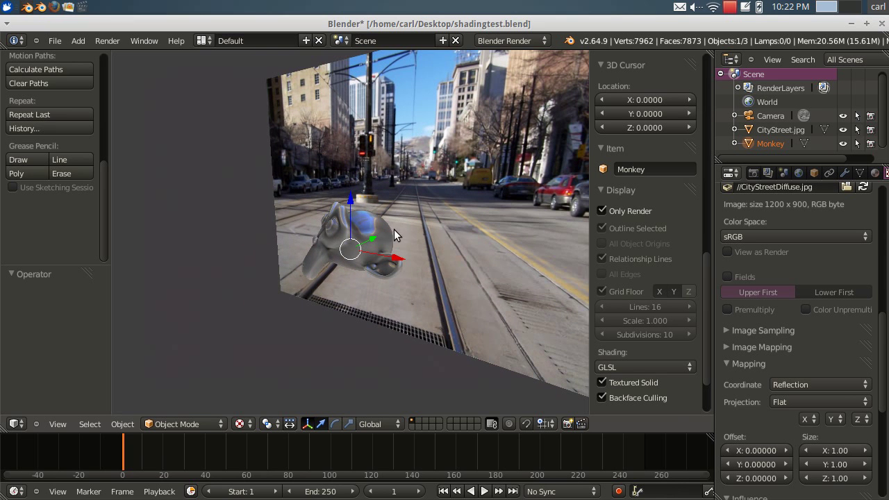
pyautogui.press('KP_0')
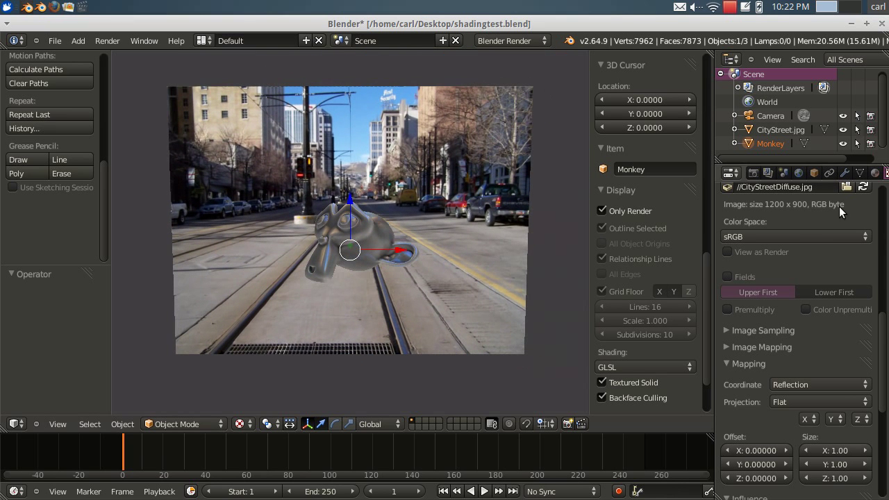
pyautogui.moveTo(846, 192); pyautogui.dragTo(781, 186)
pyautogui.scroll(15, 886, 326)
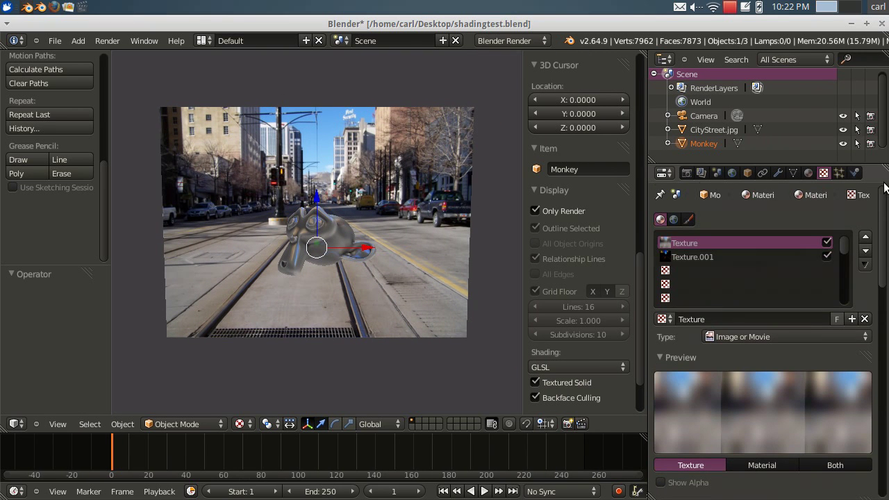
pyautogui.click(826, 243)
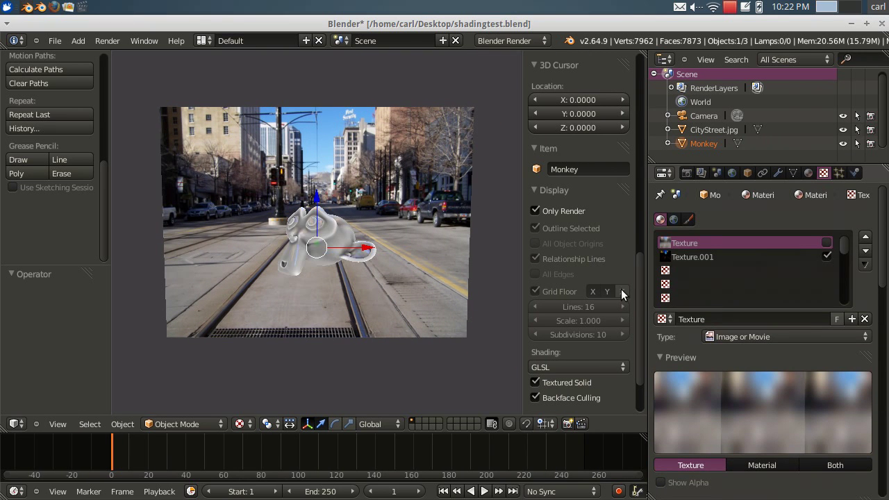
pyautogui.click(827, 256)
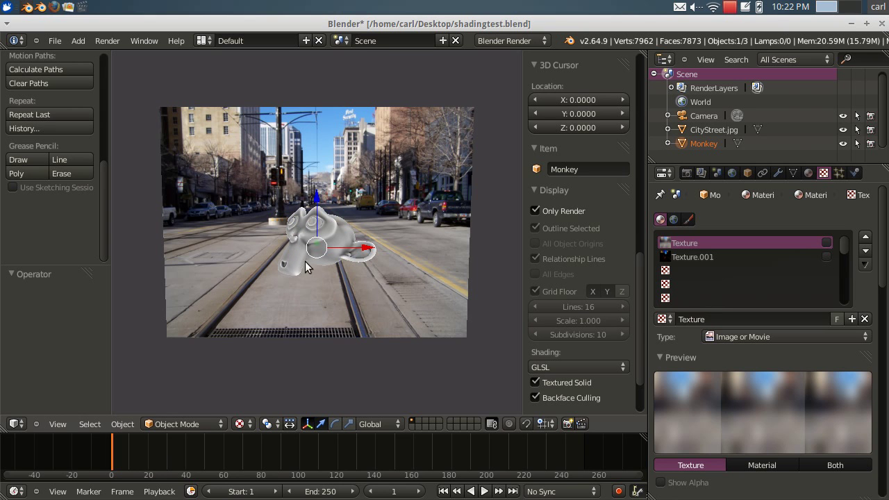
pyautogui.press('Home')
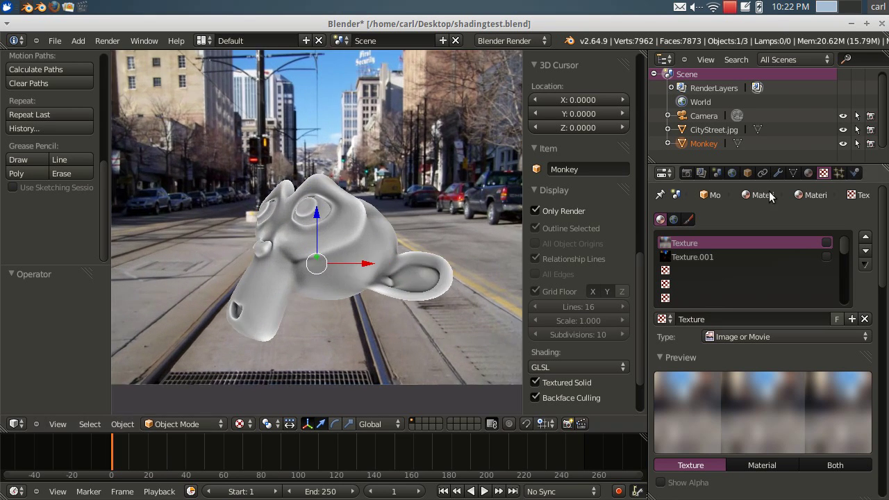
pyautogui.click(808, 173)
pyautogui.scroll(-4, 732, 395)
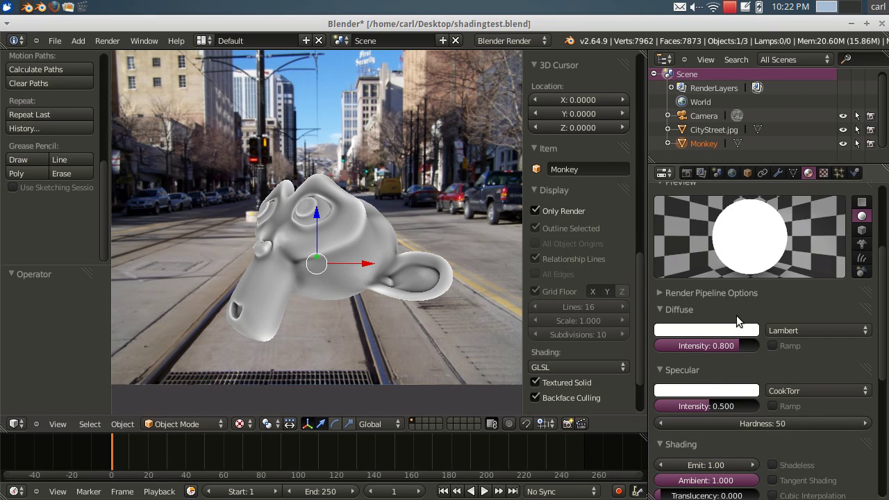
pyautogui.scroll(-3, 736, 316)
pyautogui.scroll(-2, 737, 321)
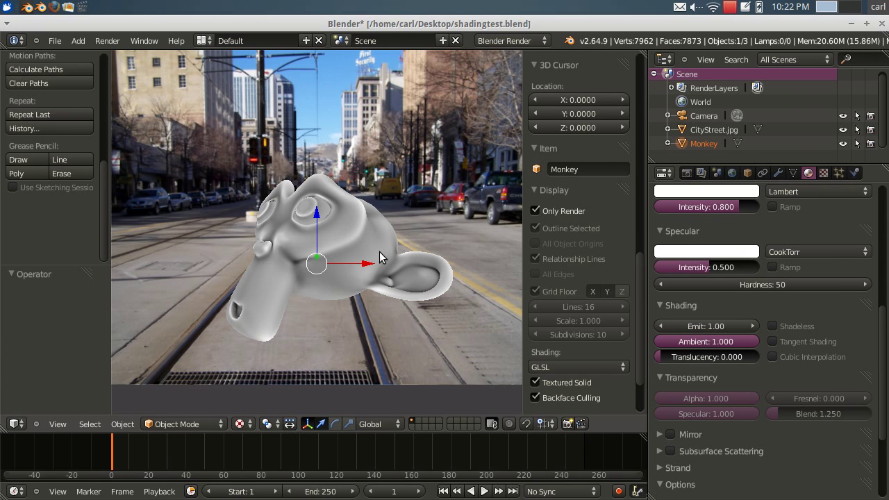
pyautogui.scroll(-2, 388, 278)
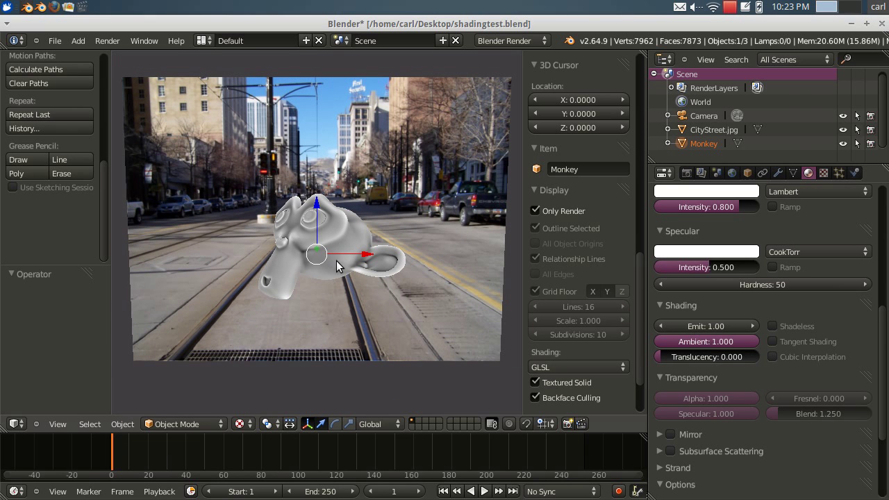
# Split the 3D view and turn the right half into a Node Editor framing the Monkey's material nodes
pyautogui.moveTo(642, 54); pyautogui.dragTo(414, 55)
pyautogui.click(433, 424)
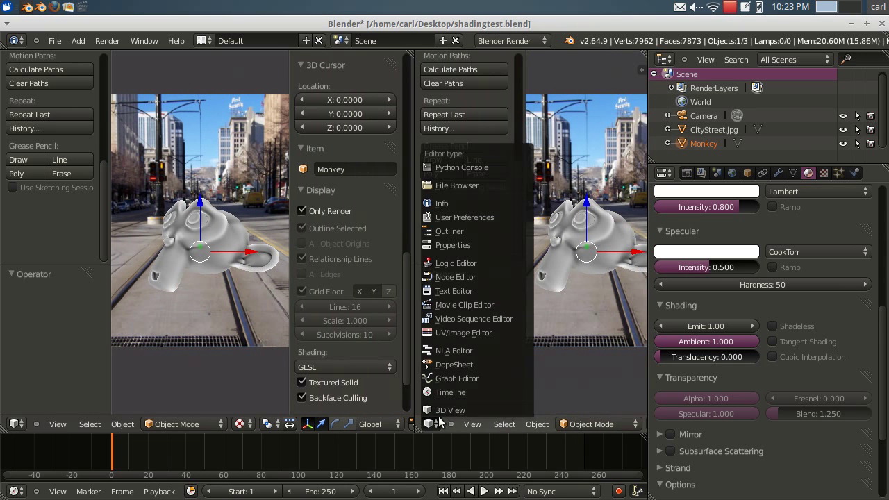
pyautogui.click(453, 279)
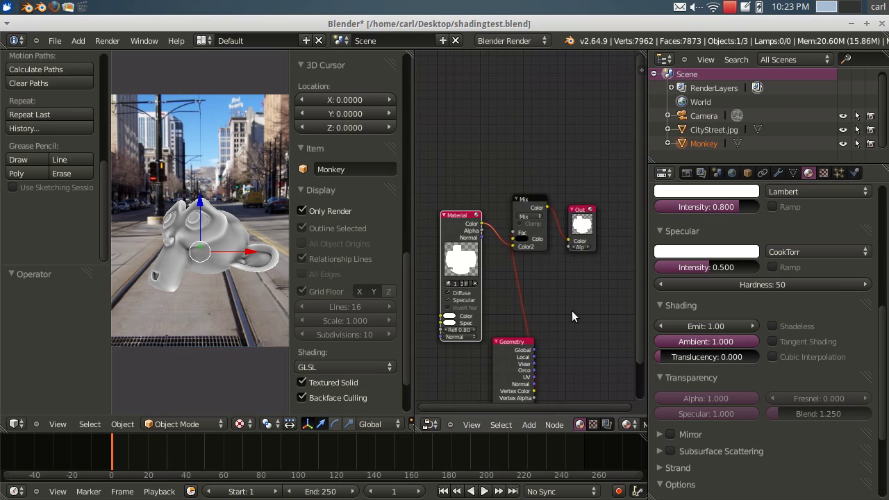
pyautogui.press('Home')
pyautogui.scroll(1, 590, 252)
pyautogui.scroll(1, 838, 278)
pyautogui.scroll(9, 838, 275)
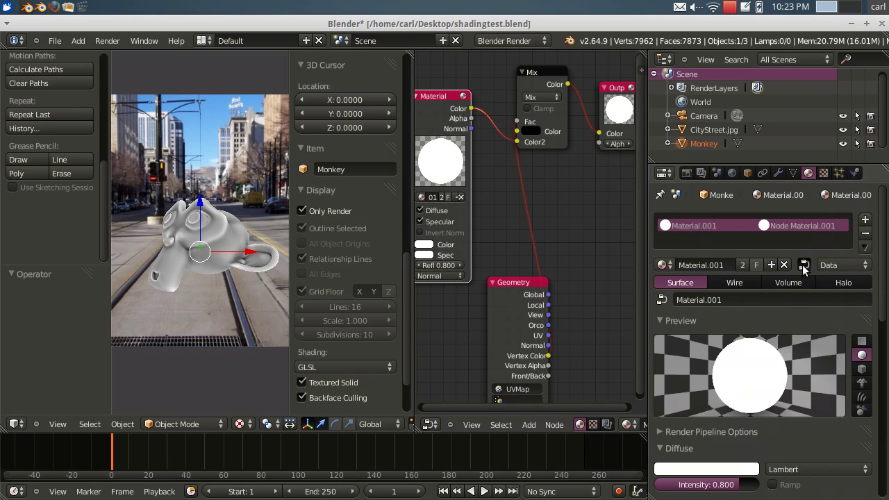
pyautogui.moveTo(569, 234); pyautogui.dragTo(590, 187, button='middle')
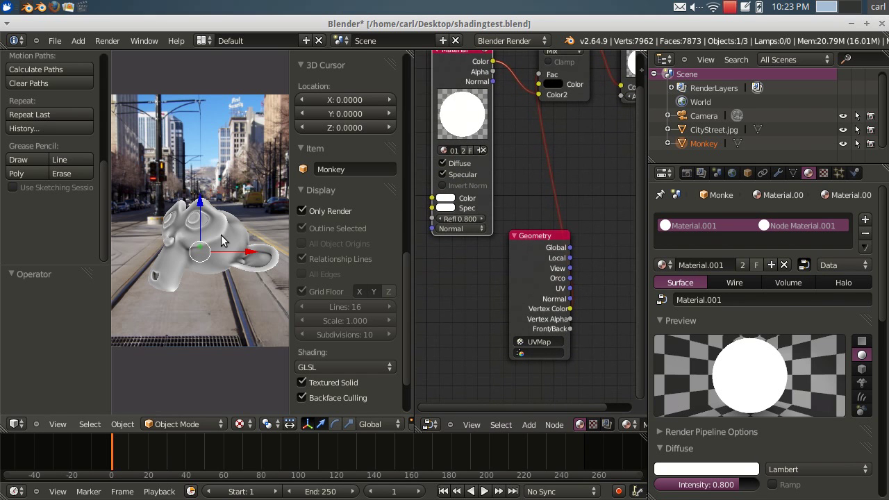
pyautogui.moveTo(104, 225); pyautogui.dragTo(105, 119)
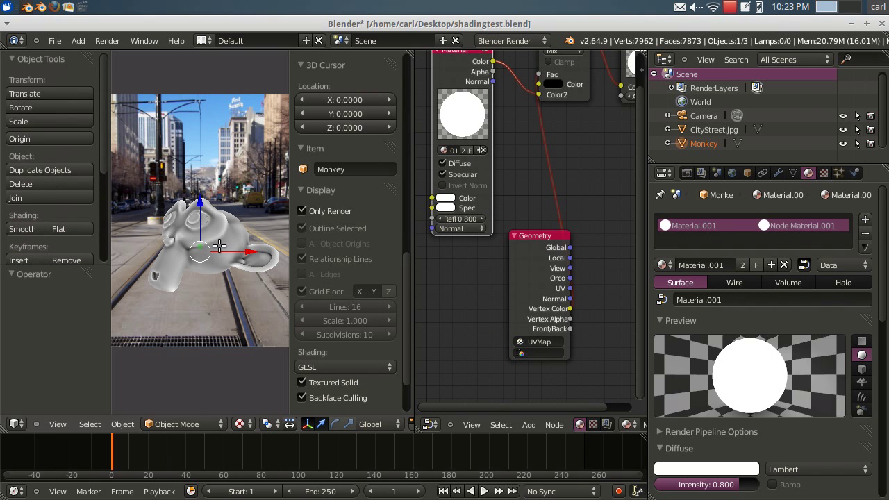
# Put the Monkey into Edit Mode and bring up the UV Unwrap options
pyautogui.press('Tab')
pyautogui.scroll(-15, 92, 202)
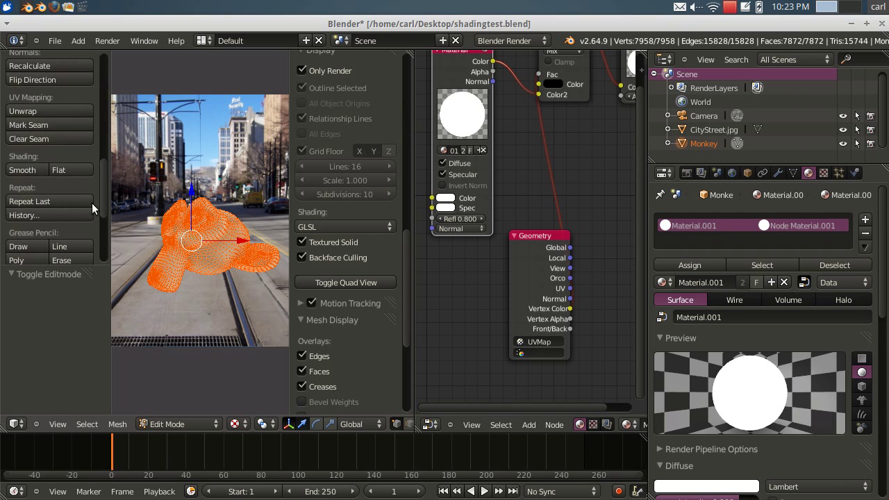
pyautogui.click(57, 111)
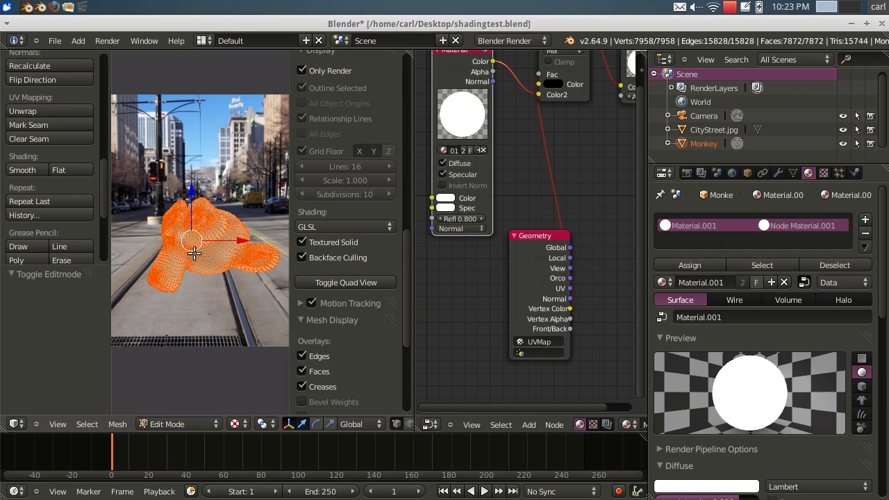
# In Vertex Paint mode, apply Dirty Vertex Colors to the Monkey and paint a stroke on its ear
pyautogui.press('Tab')
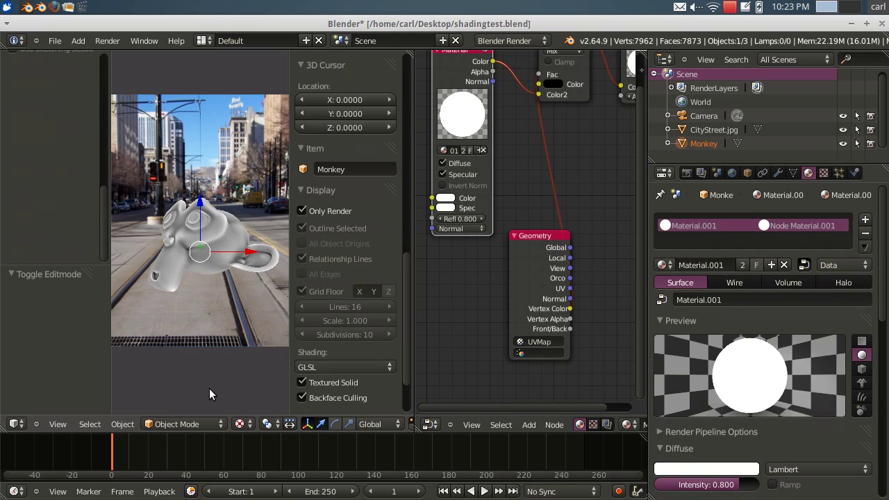
pyautogui.click(194, 424)
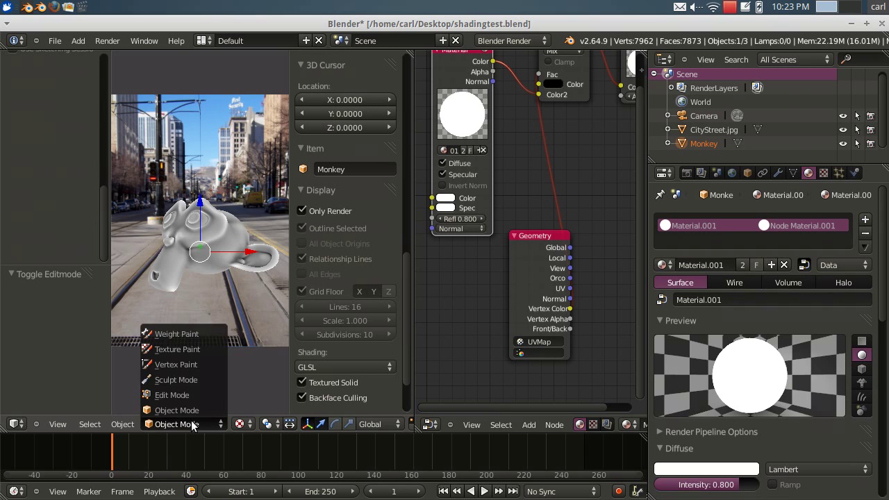
pyautogui.click(189, 366)
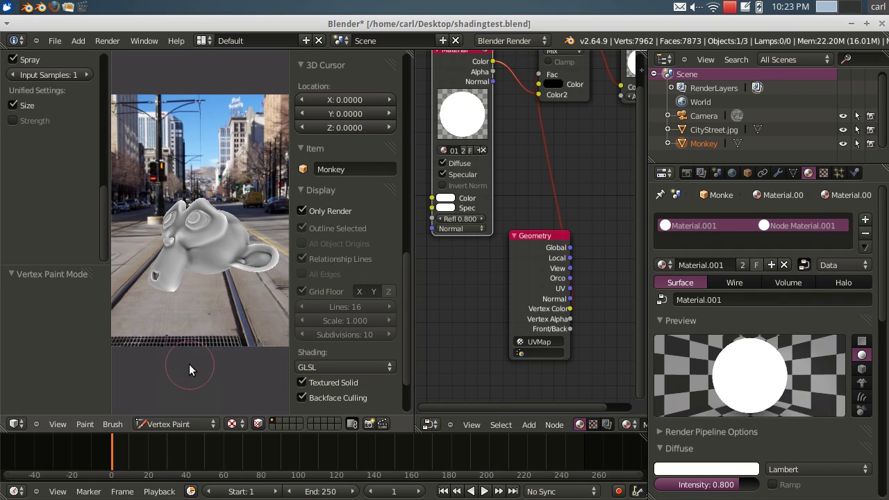
pyautogui.click(86, 425)
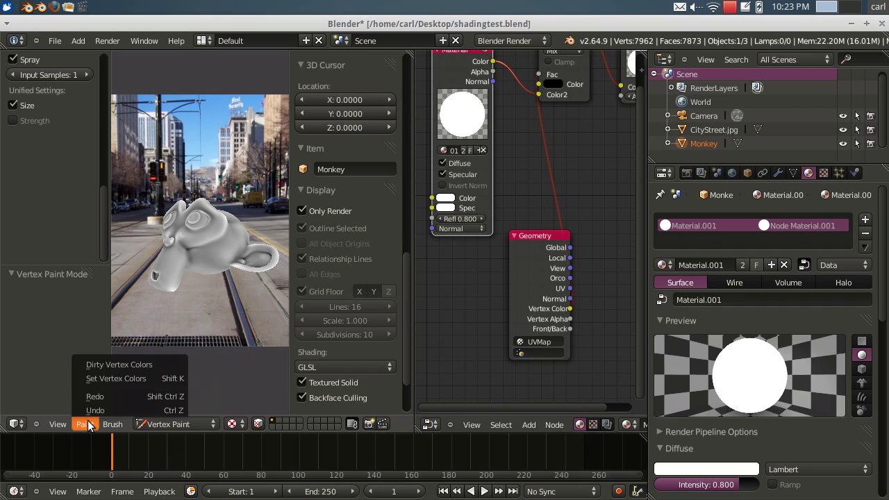
pyautogui.click(107, 362)
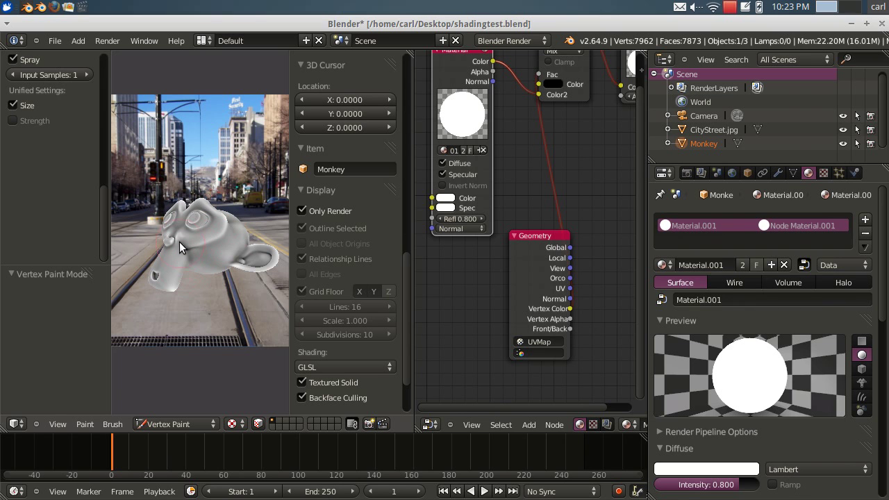
pyautogui.moveTo(273, 261)
pyautogui.mouseDown()
pyautogui.moveTo(244, 258)
pyautogui.moveTo(270, 257)
pyautogui.mouseUp()
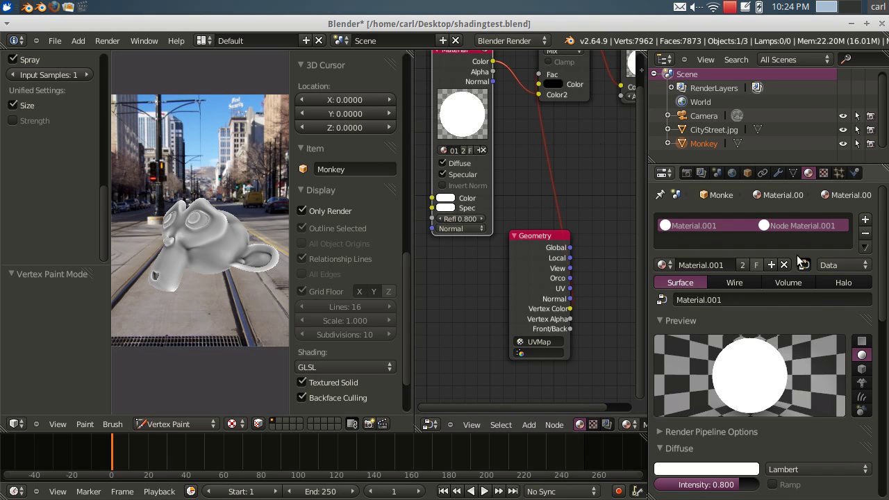
# Arrange the Geometry, Output and Mix nodes in the Monkey's material node tree
pyautogui.moveTo(580, 172); pyautogui.dragTo(542, 172, button='middle')
pyautogui.click(528, 425)
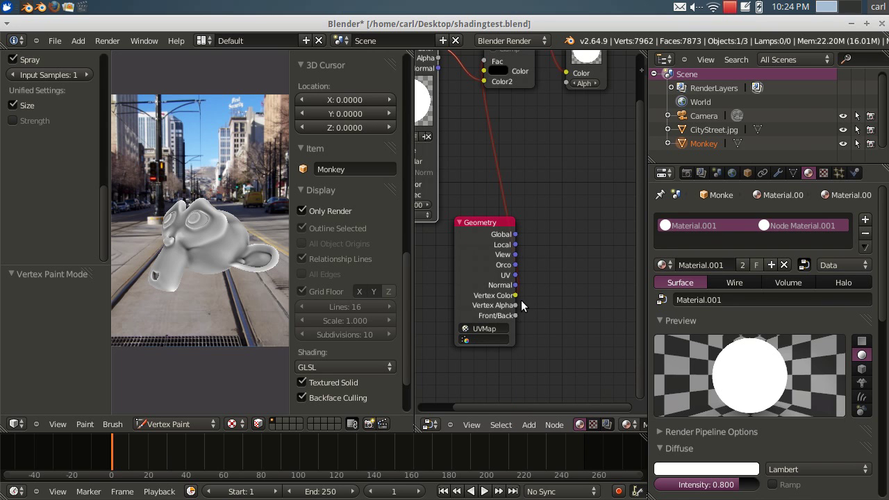
pyautogui.moveTo(455, 245); pyautogui.dragTo(435, 258)
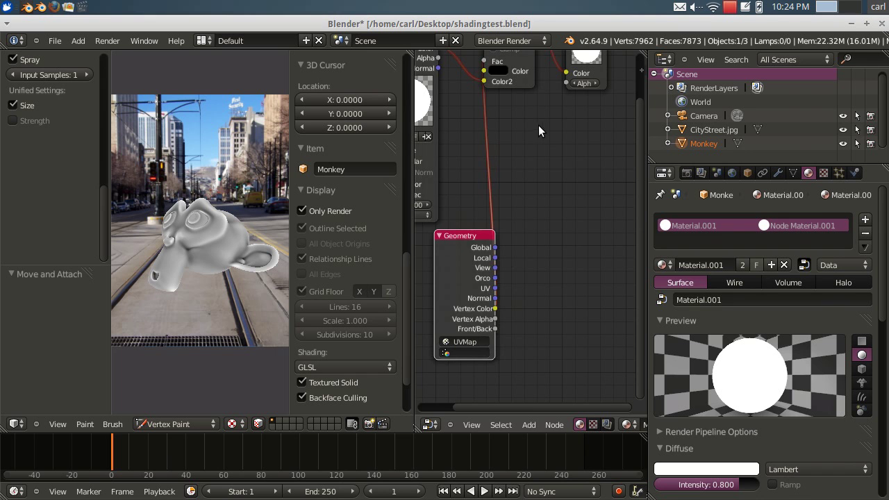
pyautogui.moveTo(538, 127); pyautogui.dragTo(562, 250, button='middle')
pyautogui.click(610, 158)
pyautogui.moveTo(602, 148); pyautogui.dragTo(608, 145)
pyautogui.moveTo(539, 139); pyautogui.dragTo(563, 154)
# Relink the nodes so the Mix node's Fac is fed and its result reaches the Output Color
pyautogui.moveTo(526, 196); pyautogui.dragTo(594, 188)
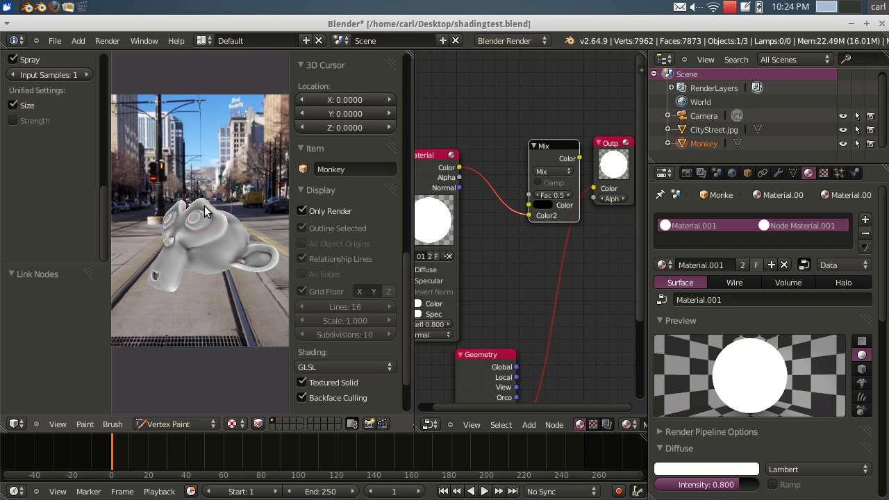
pyautogui.moveTo(580, 191); pyautogui.dragTo(515, 191)
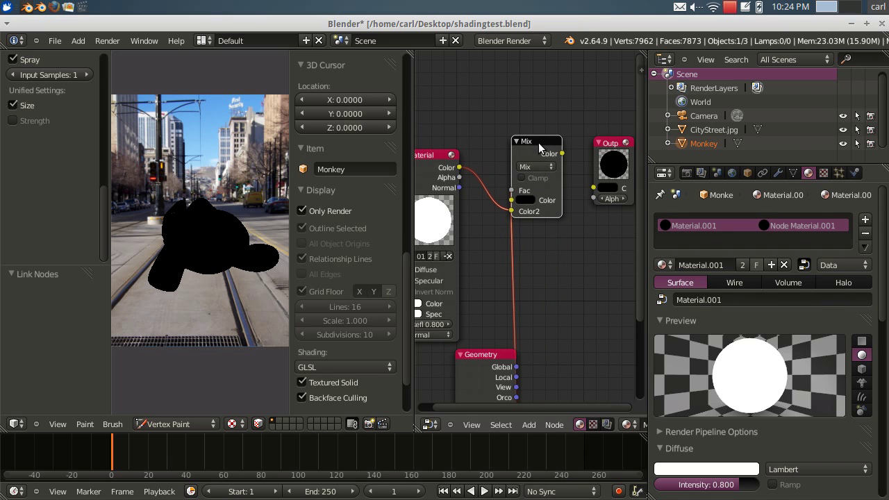
pyautogui.moveTo(548, 143); pyautogui.dragTo(576, 200)
pyautogui.moveTo(539, 238); pyautogui.dragTo(575, 221, button='middle')
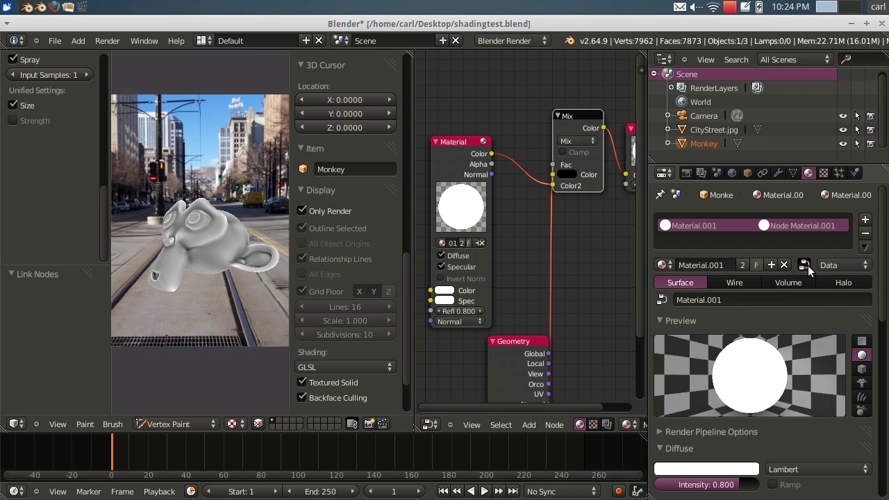
# Show the Monkey material's Texture tab with its blurred image texture
pyautogui.click(824, 173)
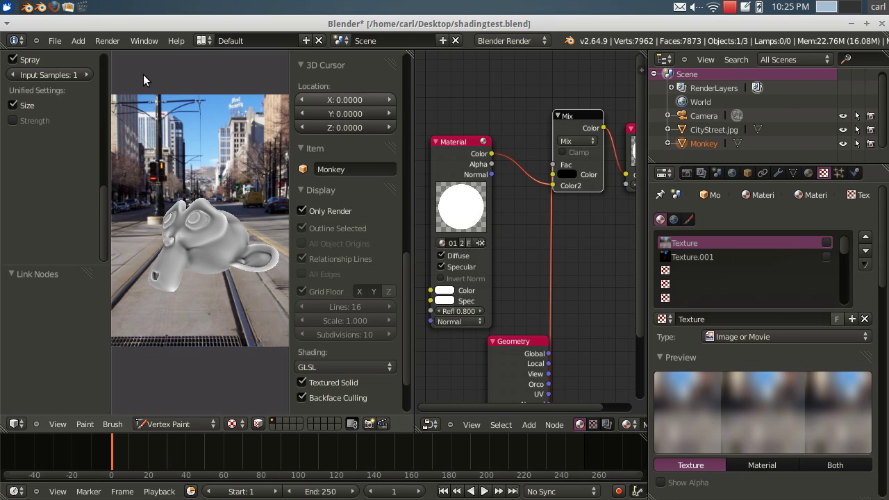
pyautogui.click(69, 8)
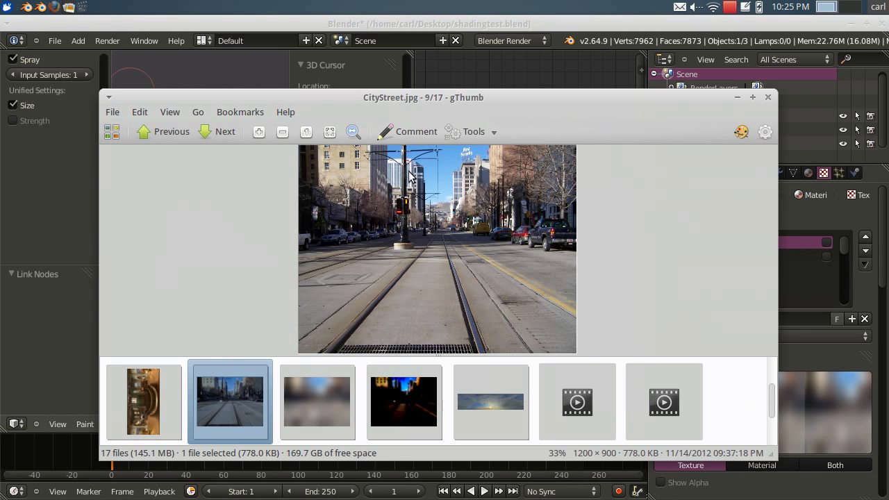
pyautogui.click(322, 392)
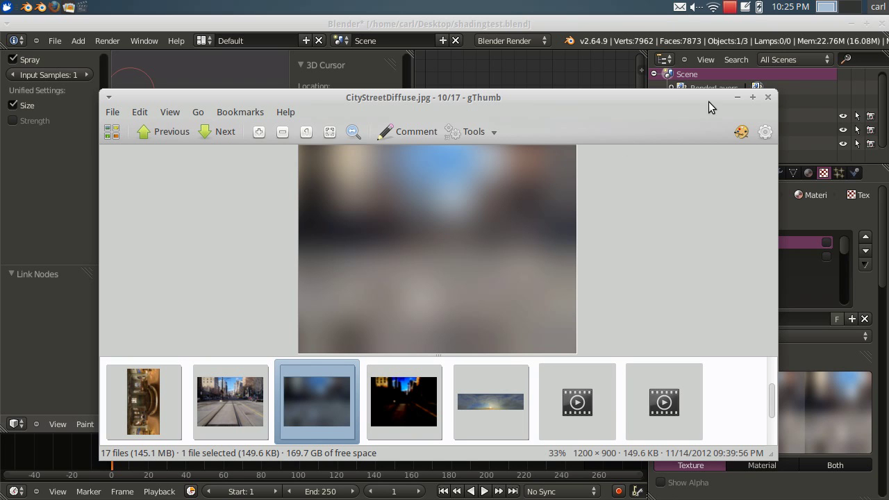
pyautogui.click(737, 98)
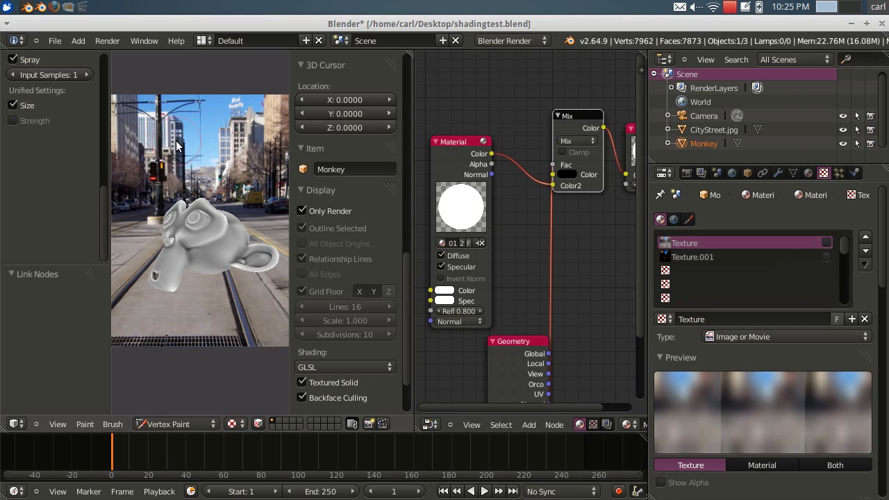
# Back in Object Mode, enable the Monkey's texture and review its Reflection mapping and 0.800 Diffuse Color influence
pyautogui.click(178, 424)
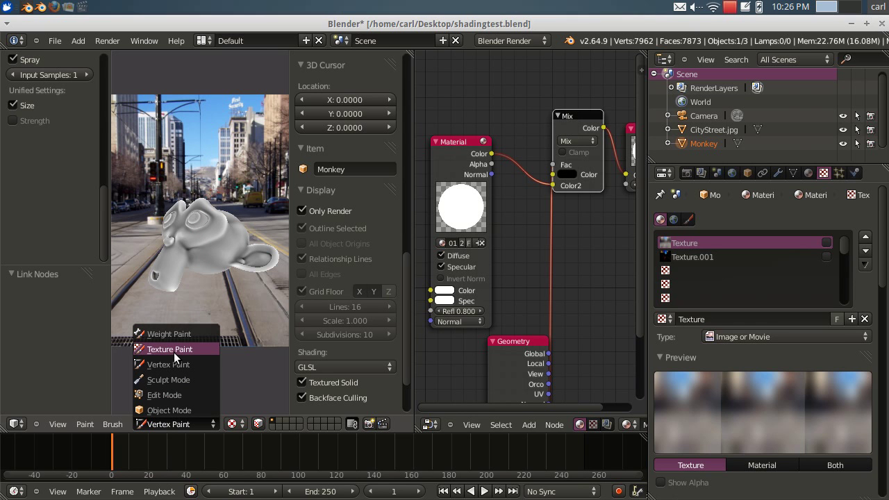
pyautogui.click(177, 406)
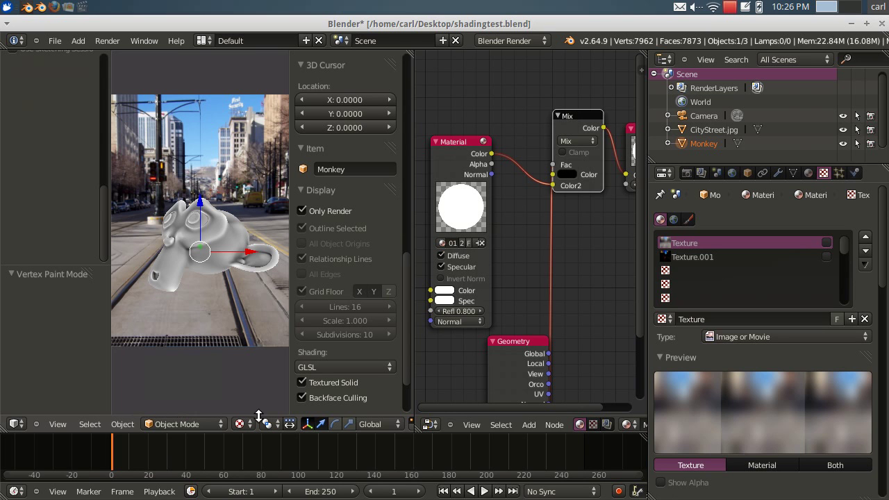
pyautogui.click(826, 243)
pyautogui.scroll(-2, 819, 392)
pyautogui.scroll(-10, 818, 392)
pyautogui.scroll(-3, 819, 392)
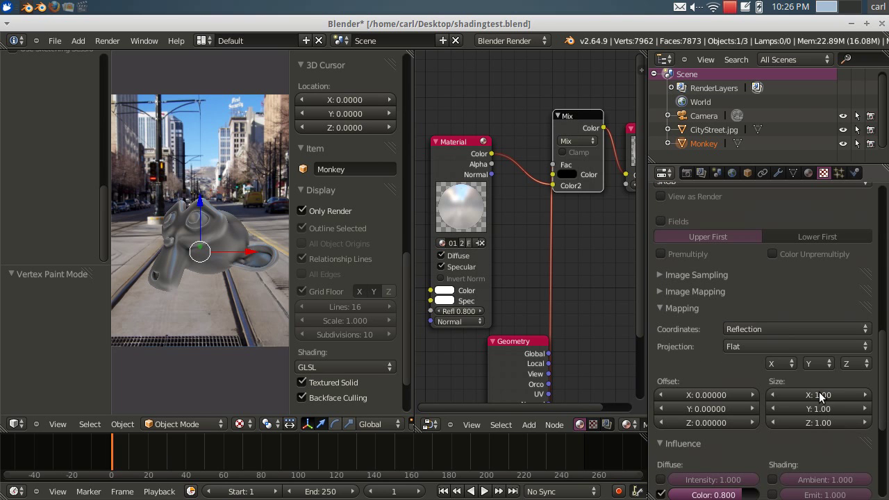
pyautogui.scroll(-6, 745, 329)
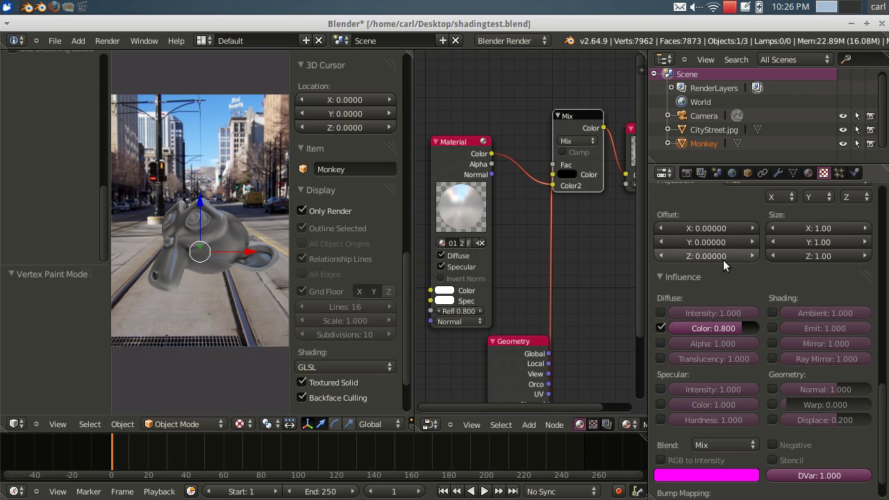
pyautogui.scroll(3, 723, 260)
pyautogui.click(808, 172)
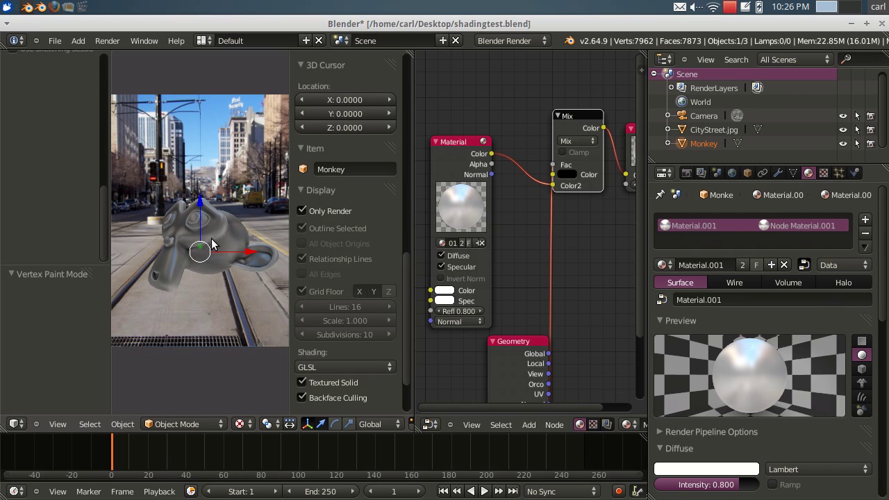
pyautogui.click(825, 173)
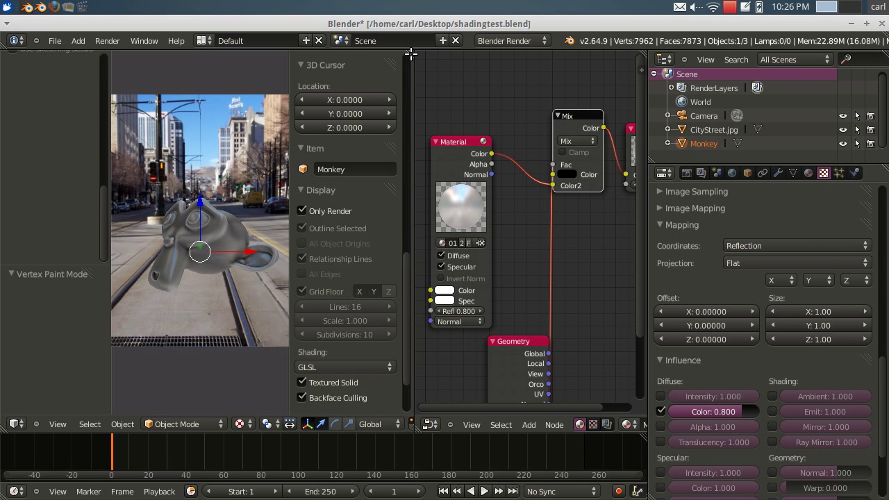
# Merge the Node Editor into the 3D View and zoom the street backdrop and Monkey
pyautogui.moveTo(415, 55); pyautogui.dragTo(498, 251)
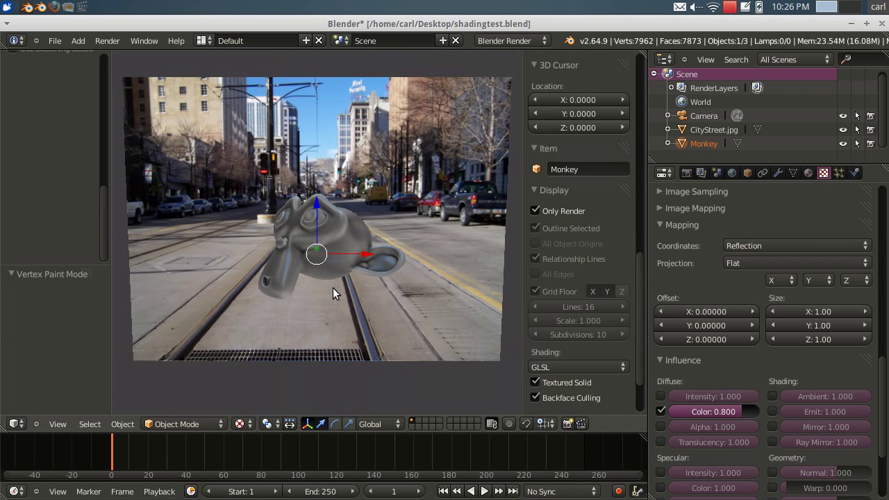
pyautogui.scroll(2, 334, 287)
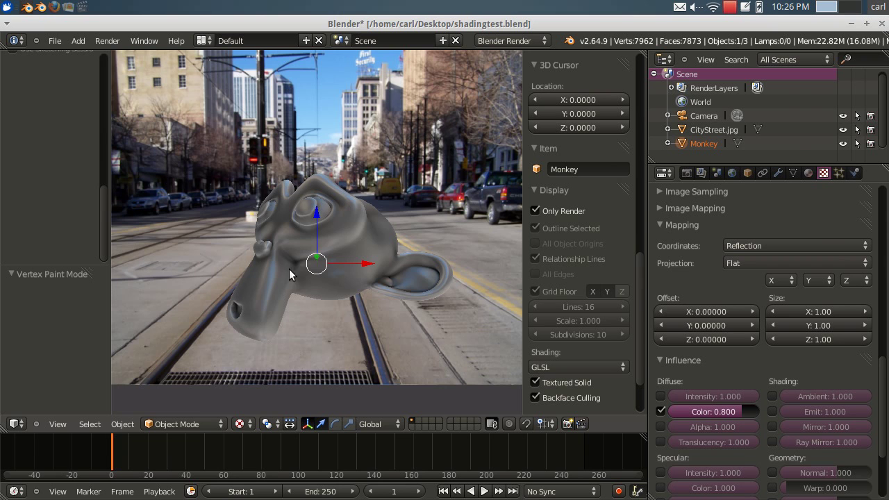
pyautogui.scroll(-2, 341, 276)
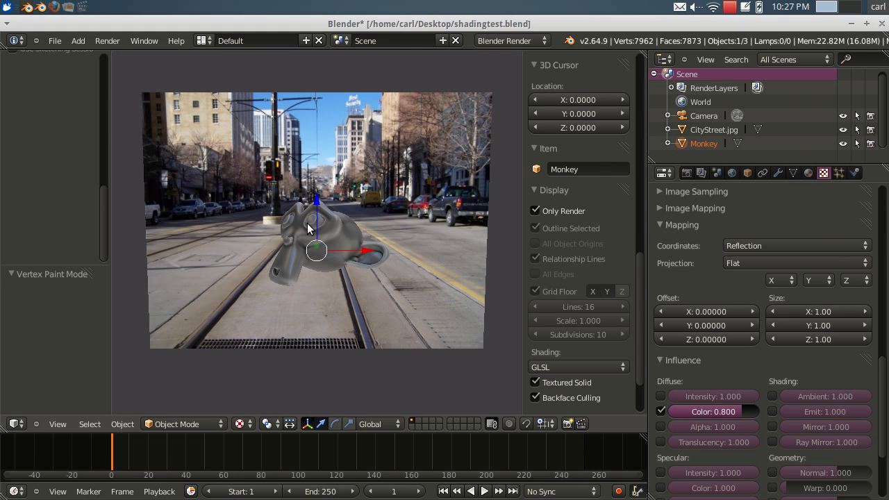
# Check the Material tab, then the Texture tab showing Mix blending at Diffuse Color 0.800
pyautogui.click(808, 173)
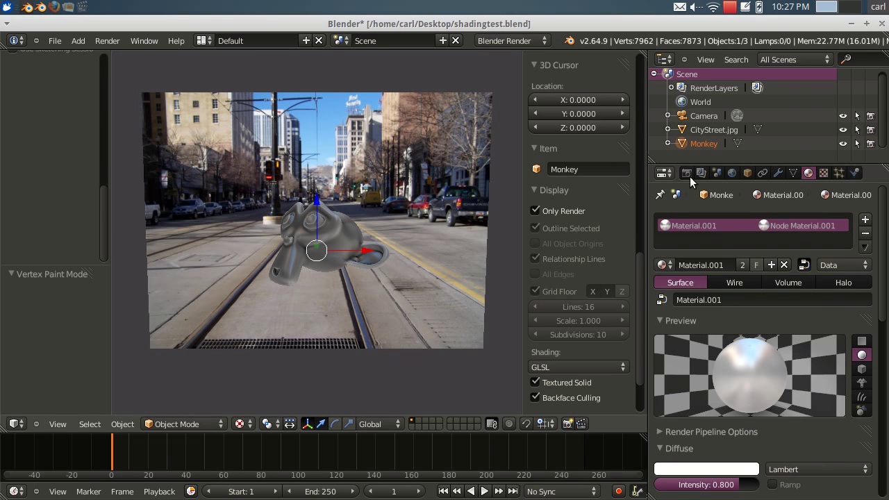
pyautogui.click(823, 174)
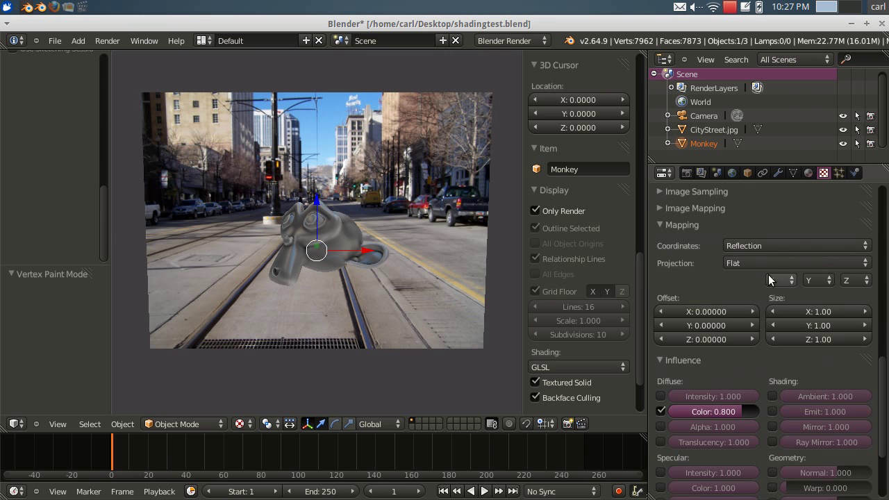
pyautogui.scroll(6, 801, 240)
pyautogui.scroll(1, 802, 240)
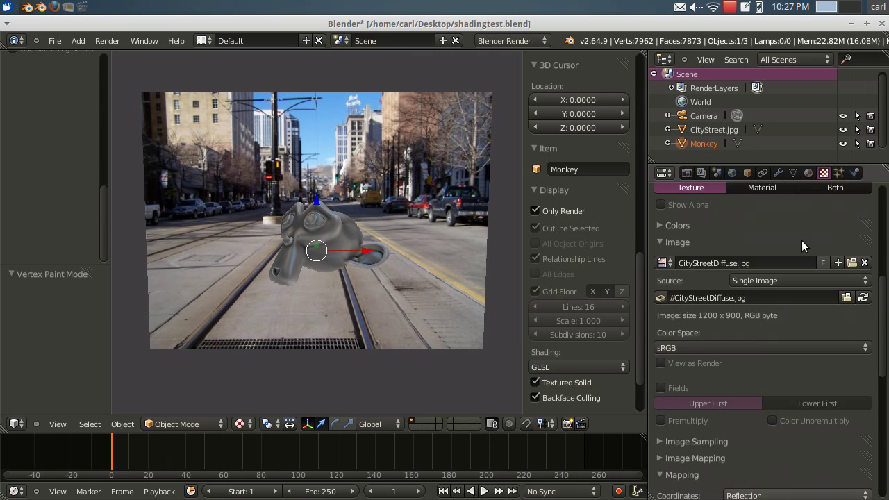
pyautogui.scroll(-11, 801, 240)
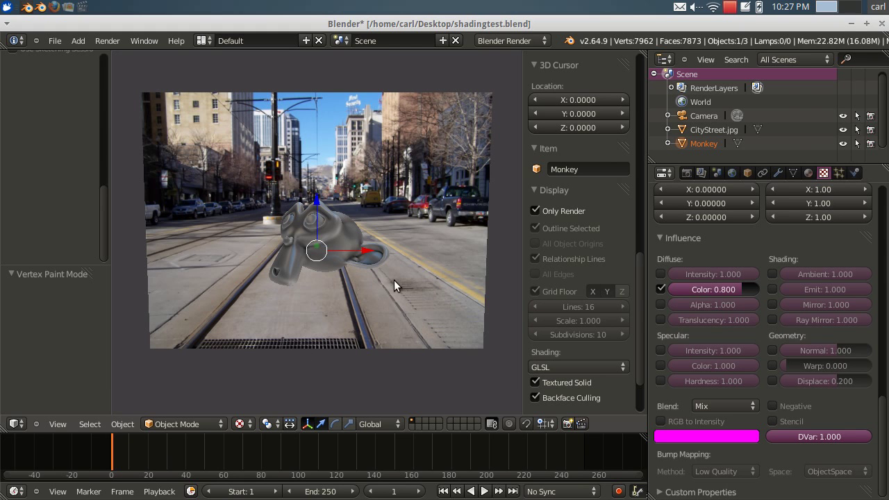
# Orbit and zoom around the Monkey and the street image plane from several angles
pyautogui.moveTo(393, 279); pyautogui.dragTo(272, 284, button='middle')
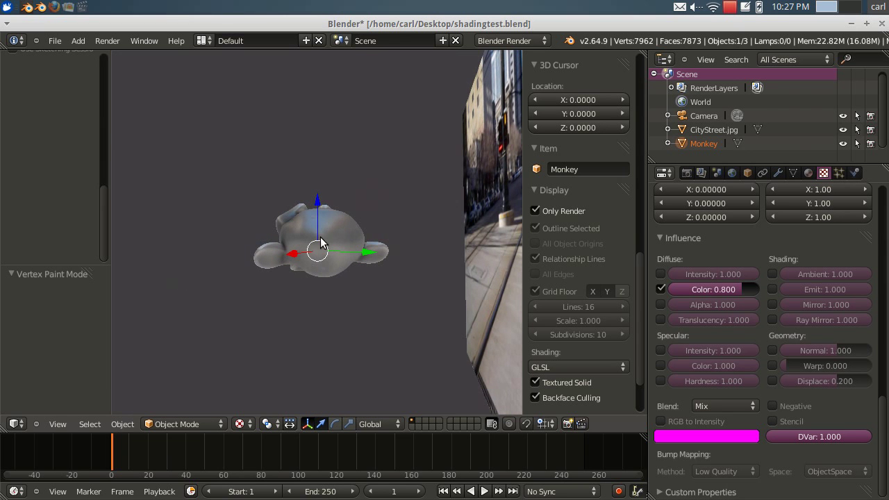
pyautogui.moveTo(324, 236)
pyautogui.mouseDown(button='middle')
pyautogui.moveTo(316, 301)
pyautogui.moveTo(394, 325)
pyautogui.moveTo(310, 294)
pyautogui.moveTo(318, 220)
pyautogui.moveTo(373, 186)
pyautogui.moveTo(420, 251)
pyautogui.moveTo(293, 292)
pyautogui.moveTo(391, 319)
pyautogui.moveTo(448, 312)
pyautogui.moveTo(323, 310)
pyautogui.moveTo(245, 324)
pyautogui.moveTo(393, 351)
pyautogui.moveTo(392, 300)
pyautogui.moveTo(284, 327)
pyautogui.moveTo(259, 311)
pyautogui.moveTo(444, 350)
pyautogui.moveTo(417, 349)
pyautogui.moveTo(363, 318)
pyautogui.moveTo(382, 367)
pyautogui.moveTo(361, 309)
pyautogui.moveTo(404, 147)
pyautogui.moveTo(317, 247)
pyautogui.mouseUp(button='middle')
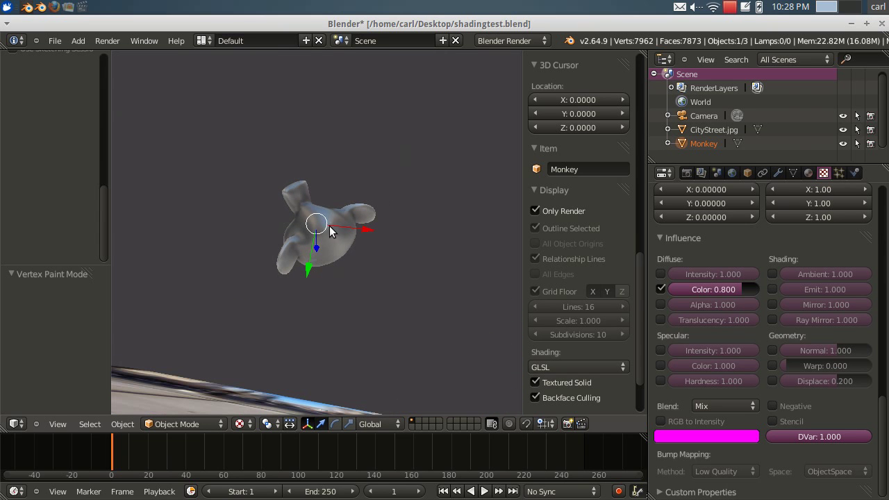
pyautogui.moveTo(436, 252); pyautogui.dragTo(379, 363, button='middle')
pyautogui.moveTo(244, 198); pyautogui.dragTo(176, 308, button='middle')
pyautogui.moveTo(433, 289); pyautogui.dragTo(346, 185, button='middle')
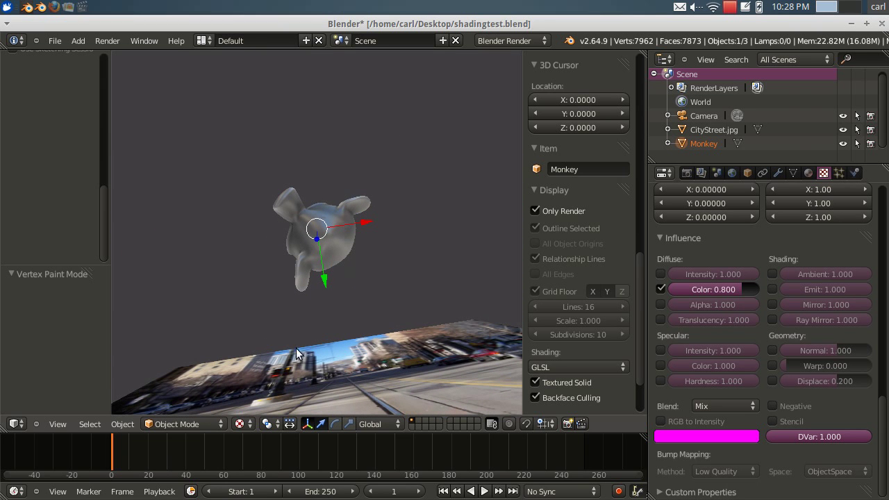
pyautogui.moveTo(423, 275); pyautogui.dragTo(431, 250, button='middle')
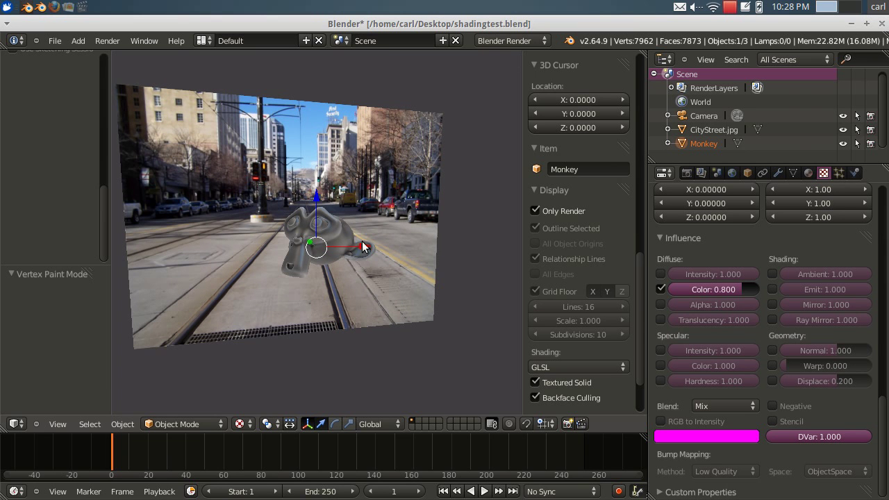
pyautogui.scroll(3, 365, 291)
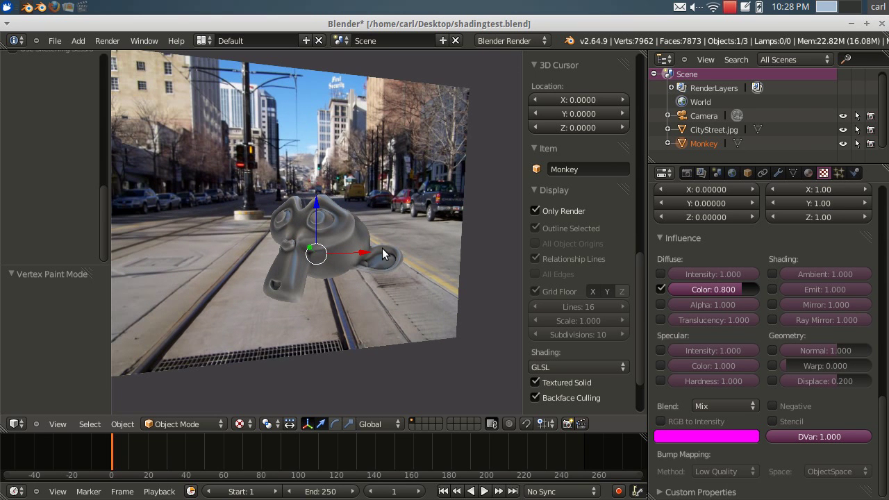
pyautogui.scroll(-1, 385, 240)
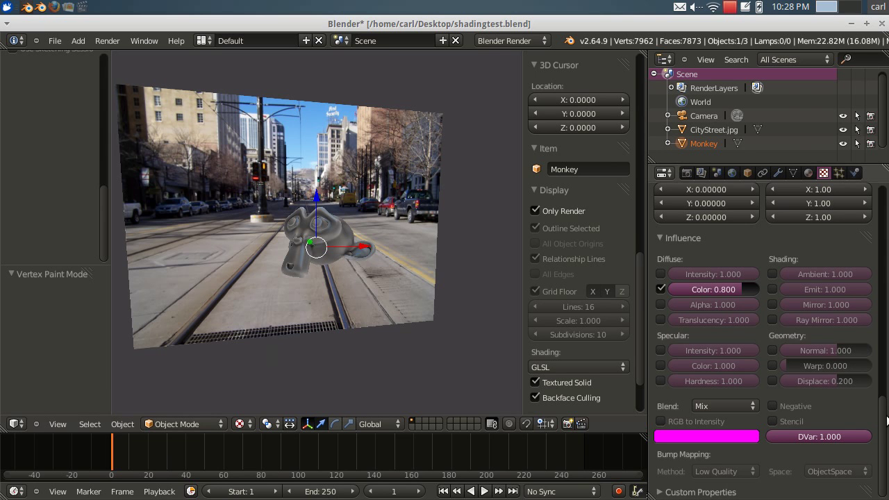
# Enable the Texture.001 slot to give the Monkey a chrome street reflection, then orbit to view it
pyautogui.scroll(3, 884, 417)
pyautogui.scroll(15, 816, 255)
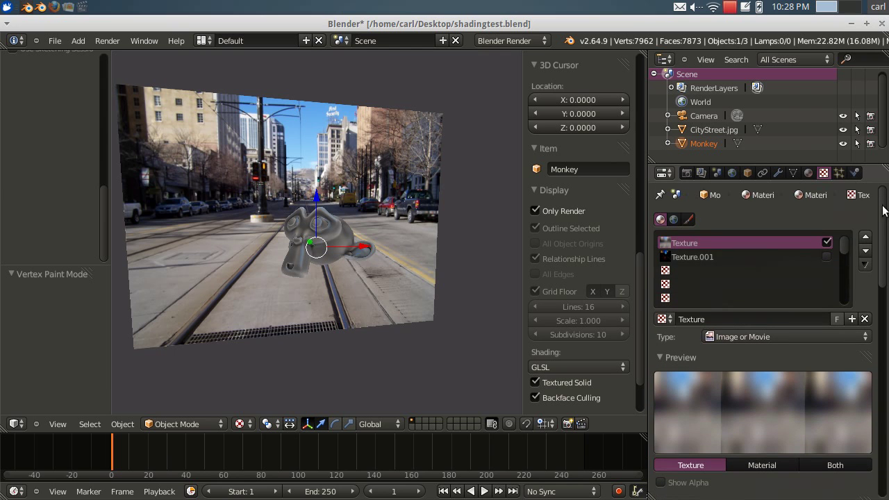
pyautogui.click(826, 254)
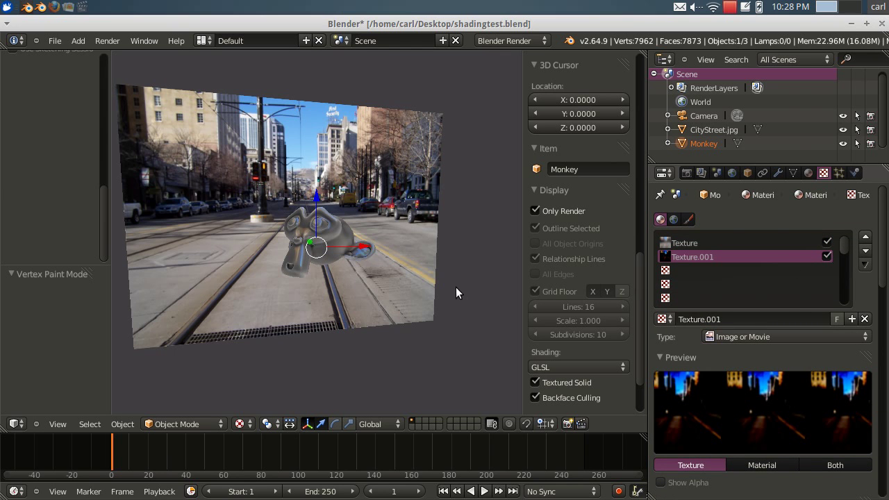
pyautogui.scroll(2, 389, 268)
pyautogui.moveTo(411, 271); pyautogui.dragTo(220, 109, button='middle')
# In gThumb, view CityStreet, CityStreetDiffuse and CityStreetSpecular.jpg one after another
pyautogui.click(69, 9)
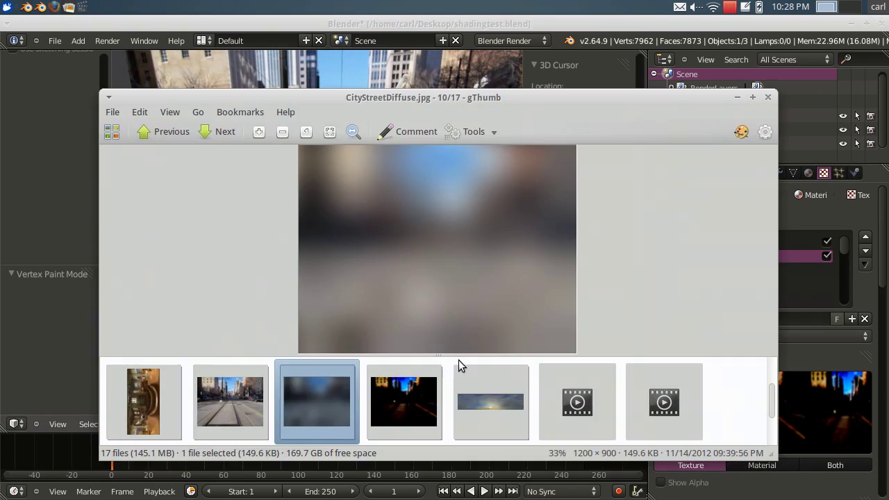
pyautogui.click(247, 386)
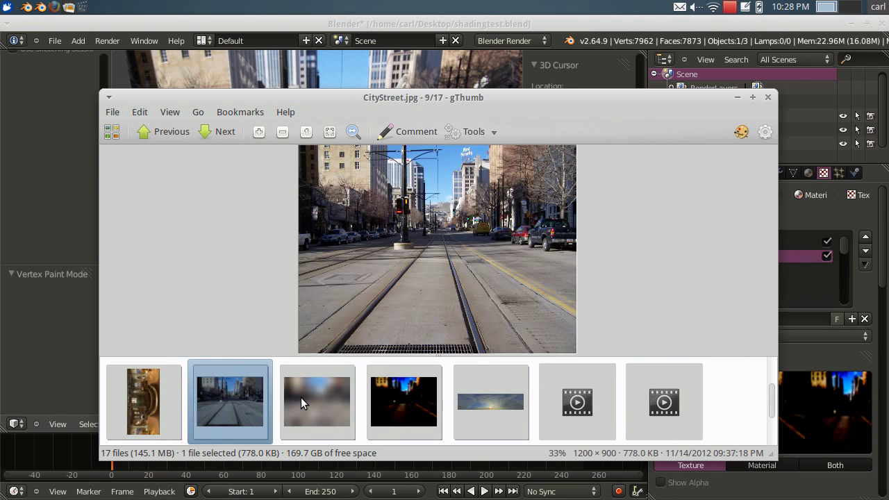
pyautogui.click(303, 396)
pyautogui.click(390, 400)
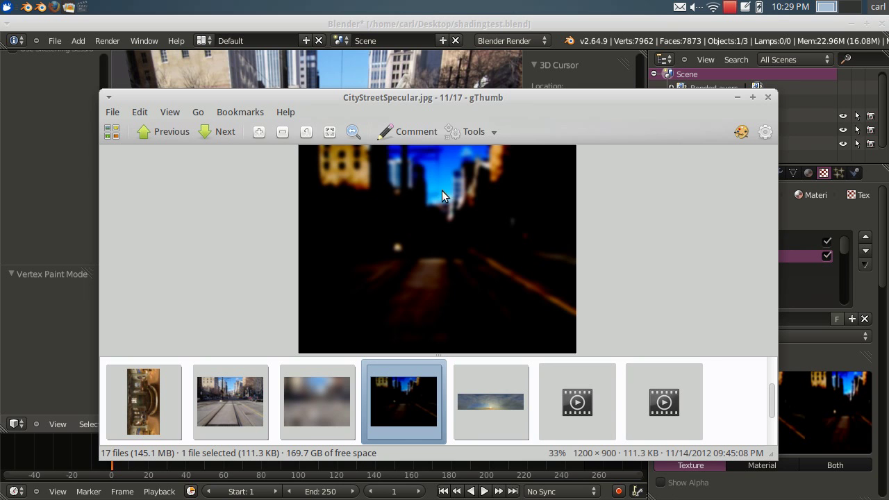
# Return to Blender and review the specular texture's Add blending and Specular influence settings
pyautogui.click(464, 24)
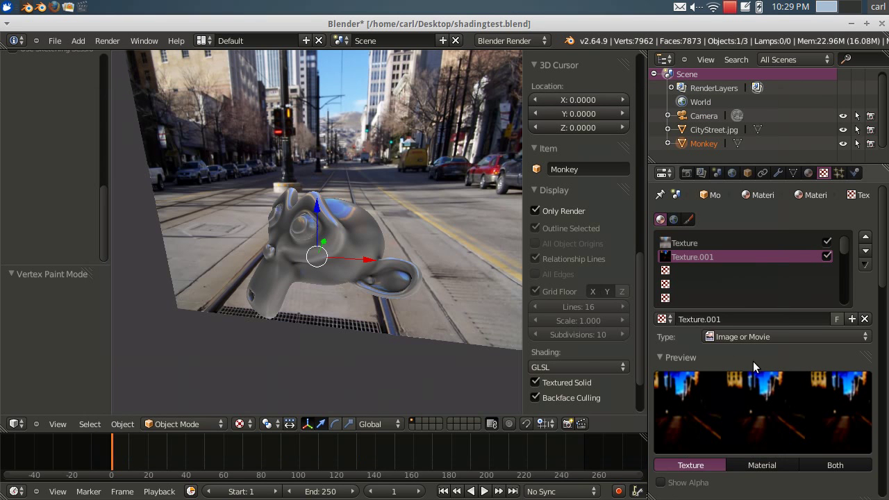
pyautogui.scroll(-12, 753, 361)
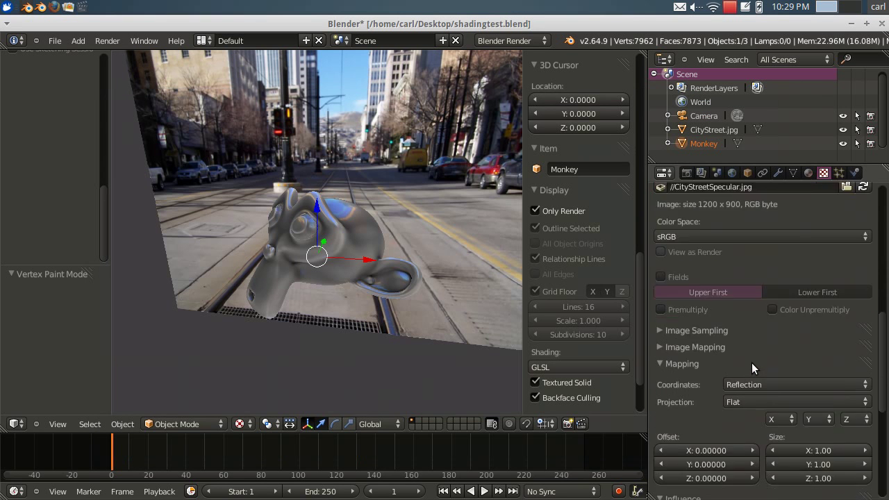
pyautogui.scroll(-7, 751, 363)
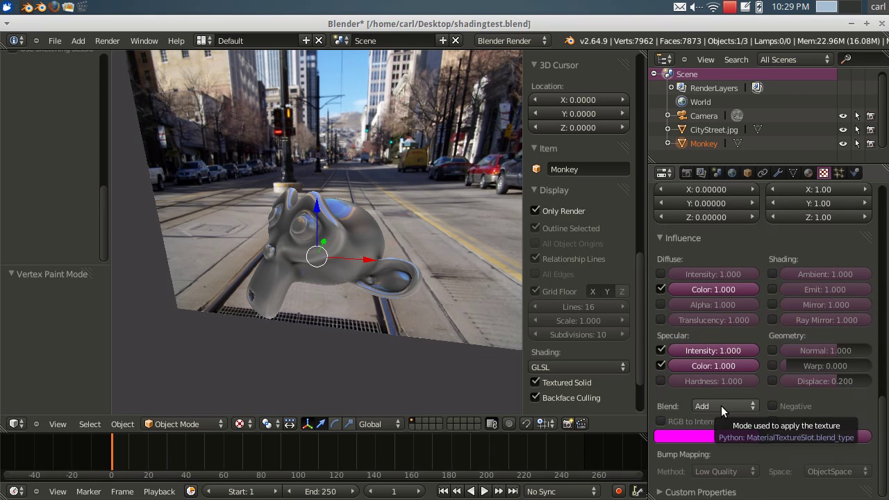
pyautogui.scroll(2, 341, 259)
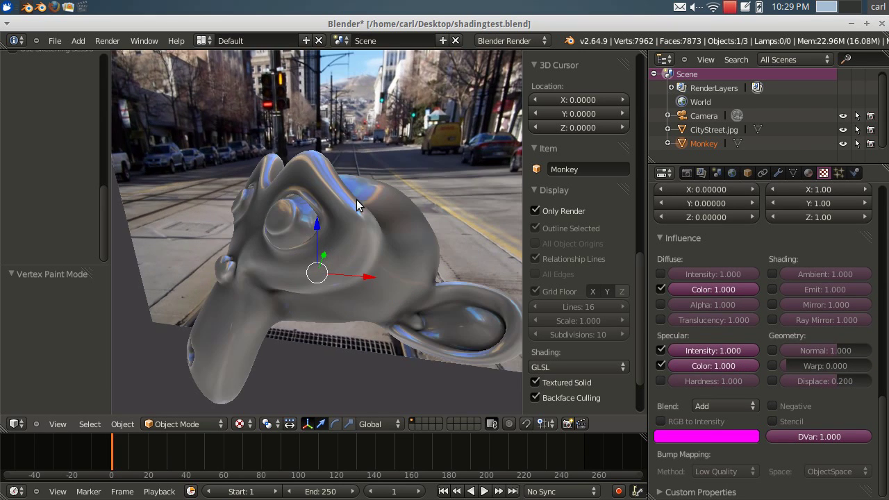
pyautogui.scroll(-1, 320, 186)
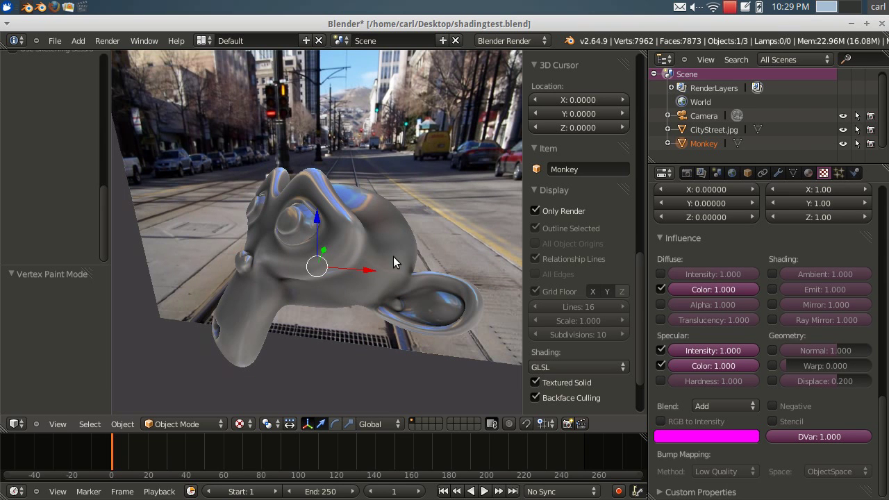
# Orbit around the shinier reflective monkey to inspect its reflections from several angles
pyautogui.moveTo(341, 285); pyautogui.dragTo(358, 197, button='middle')
pyautogui.moveTo(371, 274); pyautogui.dragTo(375, 242, button='middle')
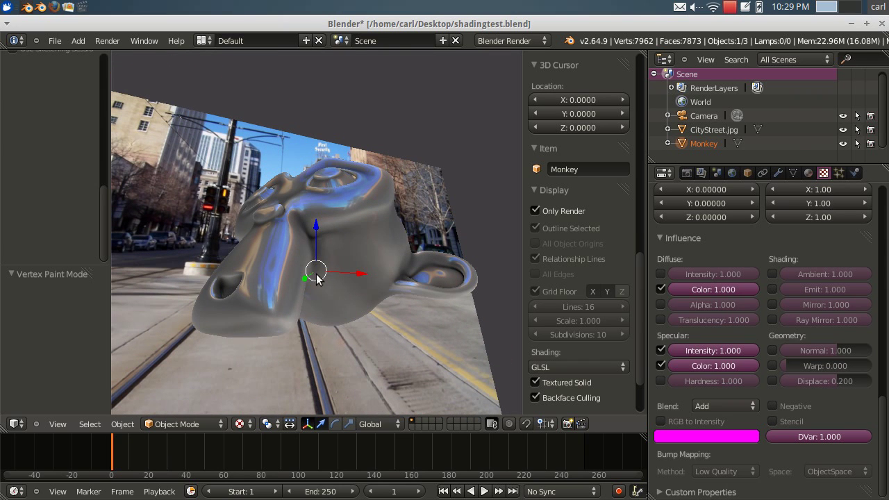
pyautogui.moveTo(327, 203)
pyautogui.mouseDown(button='middle')
pyautogui.moveTo(340, 227)
pyautogui.moveTo(418, 287)
pyautogui.moveTo(402, 298)
pyautogui.moveTo(285, 255)
pyautogui.moveTo(328, 195)
pyautogui.mouseUp(button='middle')
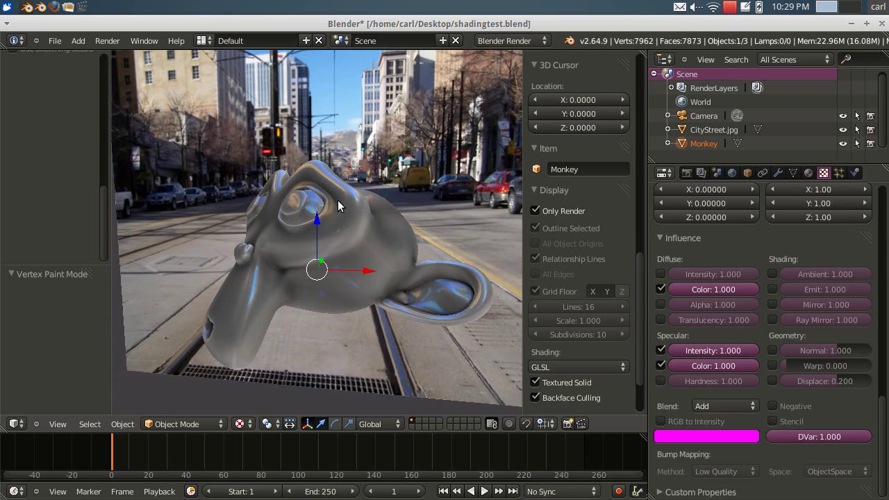
pyautogui.moveTo(392, 218); pyautogui.dragTo(365, 240, button='middle')
pyautogui.moveTo(308, 143); pyautogui.dragTo(359, 264, button='middle')
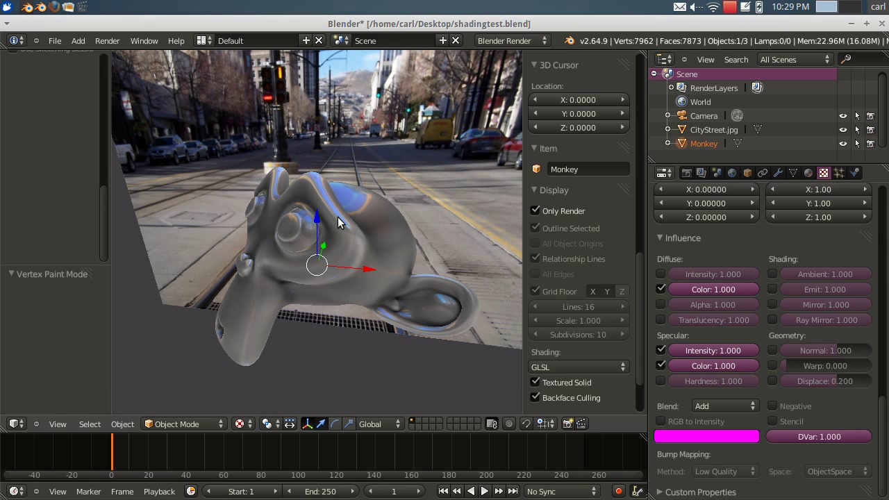
pyautogui.moveTo(341, 232); pyautogui.dragTo(424, 252, button='middle')
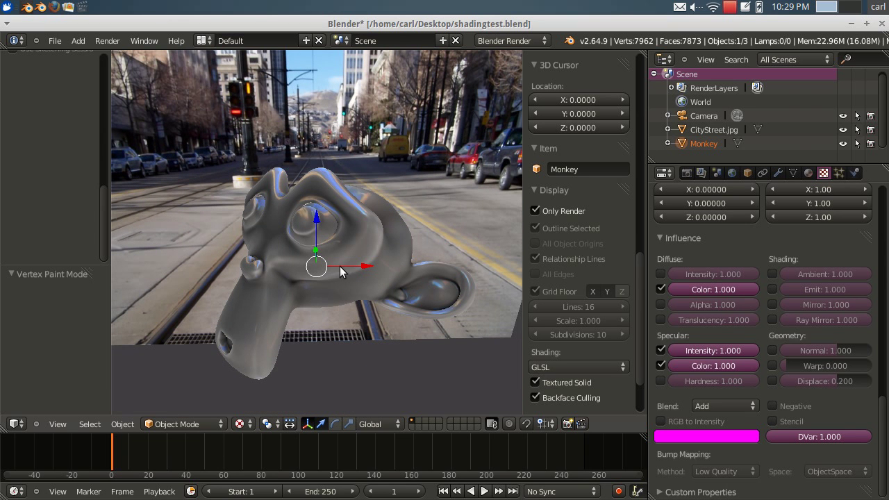
pyautogui.scroll(-3, 341, 271)
# Look through the scene camera, fit its frame to the viewport, and make an OpenGL render
pyautogui.click(58, 423)
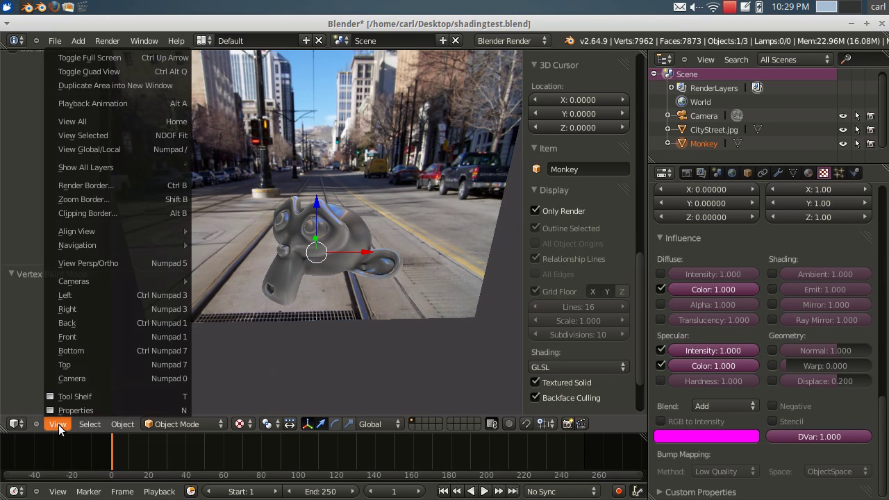
pyautogui.click(82, 379)
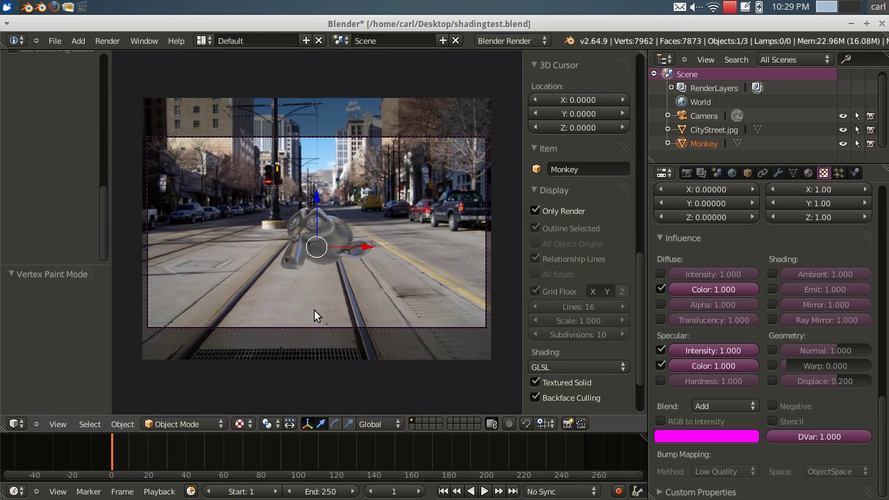
pyautogui.press('Home')
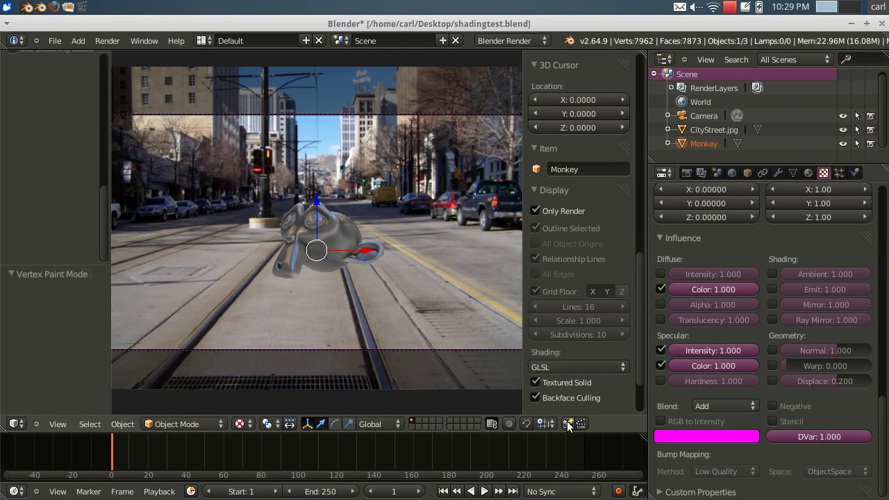
pyautogui.click(568, 424)
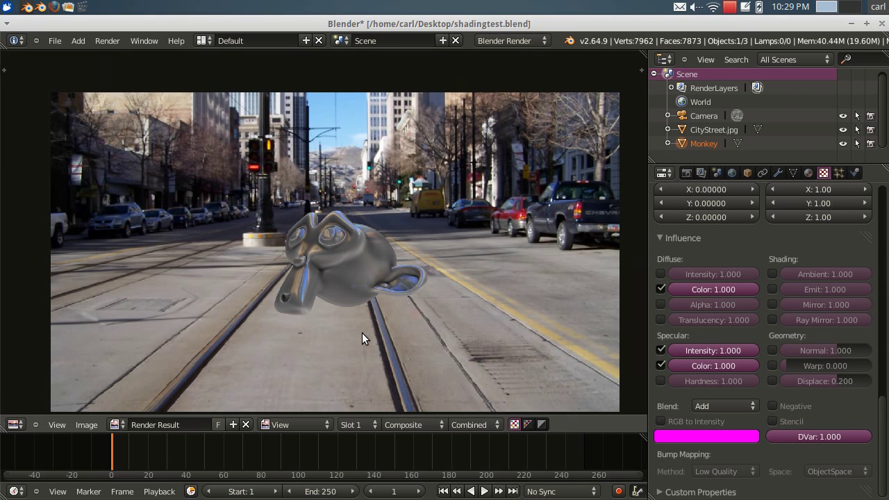
# Pan and zoom around the Render Result of the chrome monkey over the street
pyautogui.moveTo(362, 333); pyautogui.dragTo(360, 307, button='middle')
pyautogui.scroll(3, 418, 338)
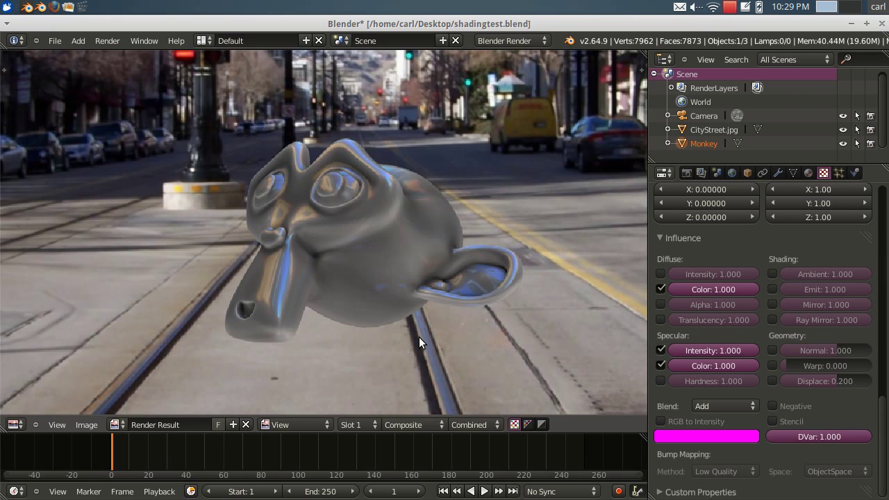
pyautogui.scroll(-2, 419, 337)
pyautogui.scroll(-1, 419, 337)
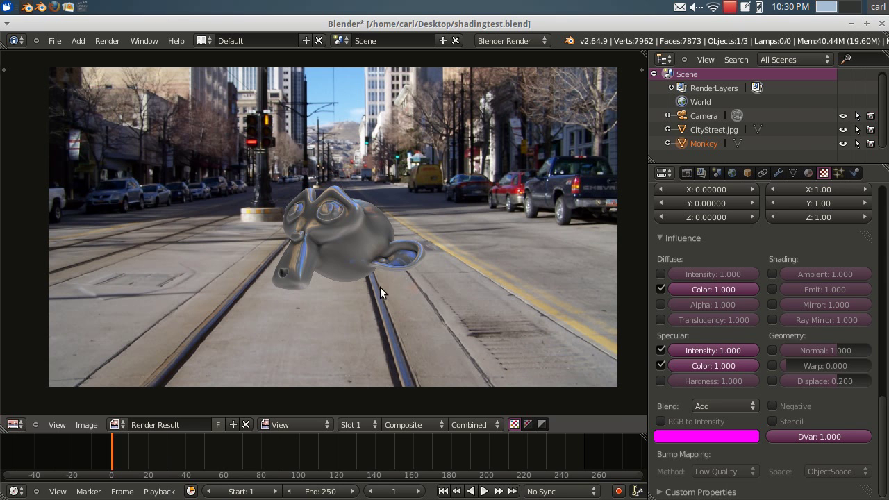
pyautogui.scroll(2, 376, 291)
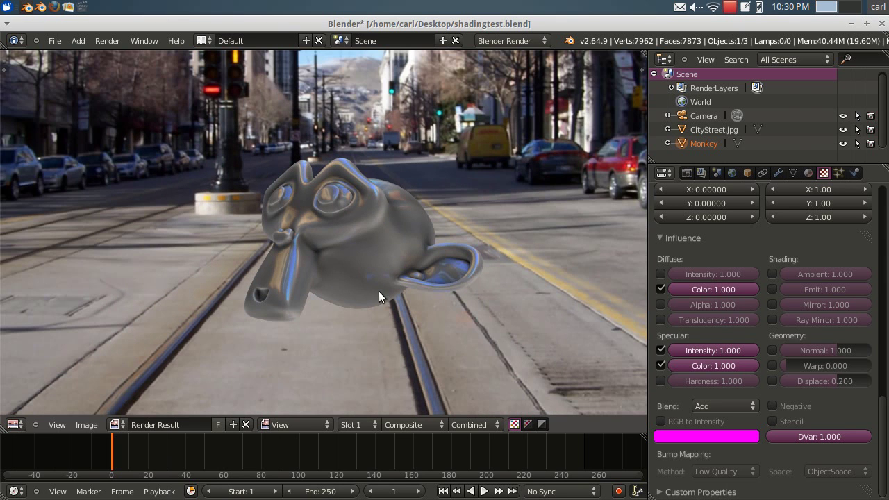
pyautogui.scroll(-2, 379, 291)
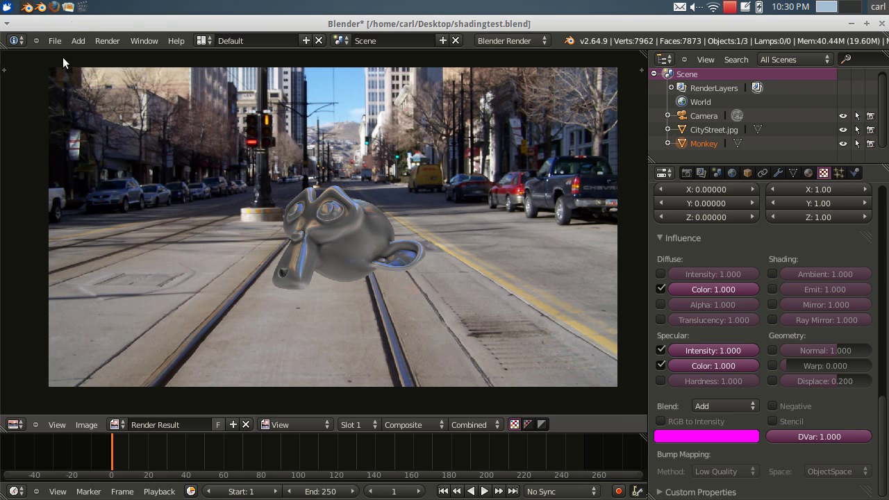
# Open yardmonkey0001-0250.avi in Parole, move the window left, seek back and play
pyautogui.click(82, 7)
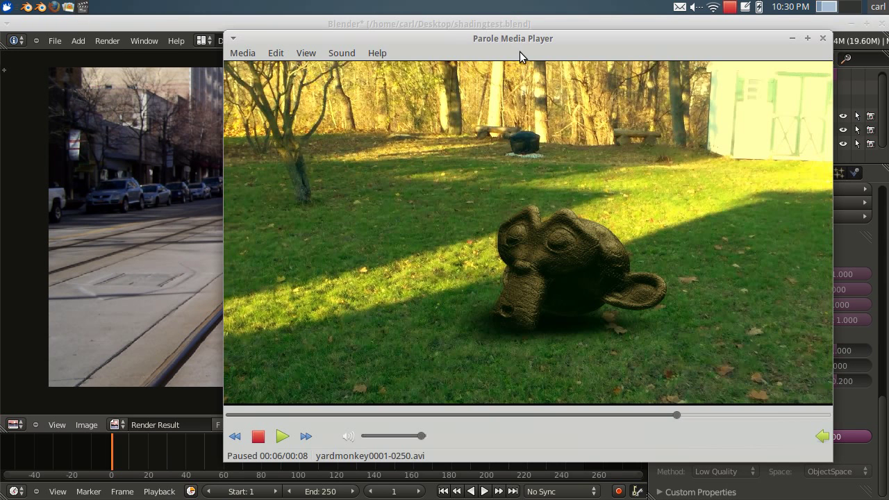
pyautogui.moveTo(520, 43); pyautogui.dragTo(447, 51)
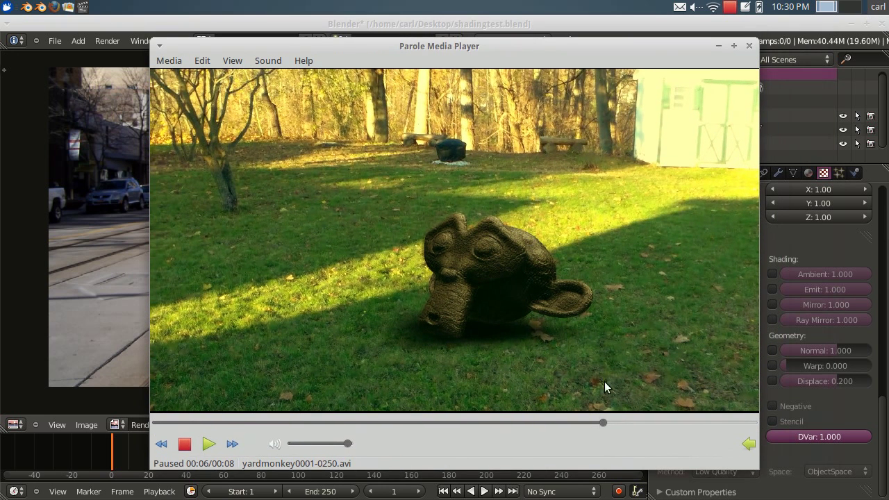
pyautogui.moveTo(607, 427); pyautogui.dragTo(160, 424)
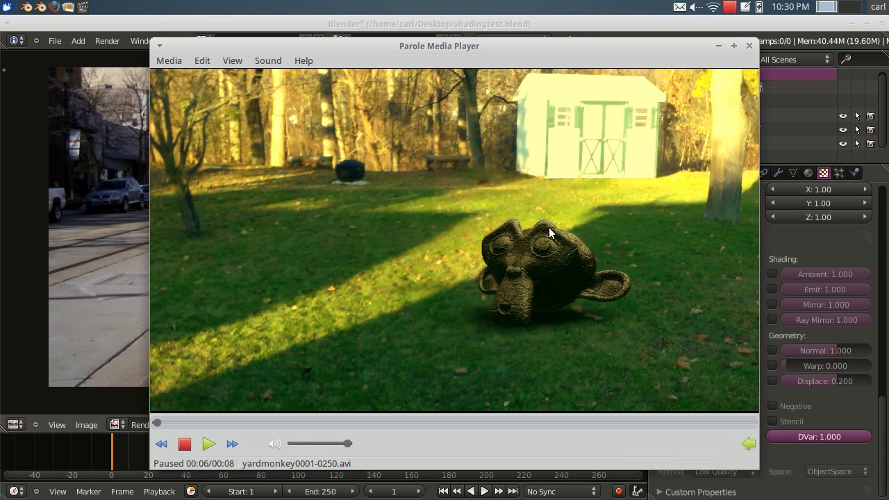
pyautogui.click(209, 444)
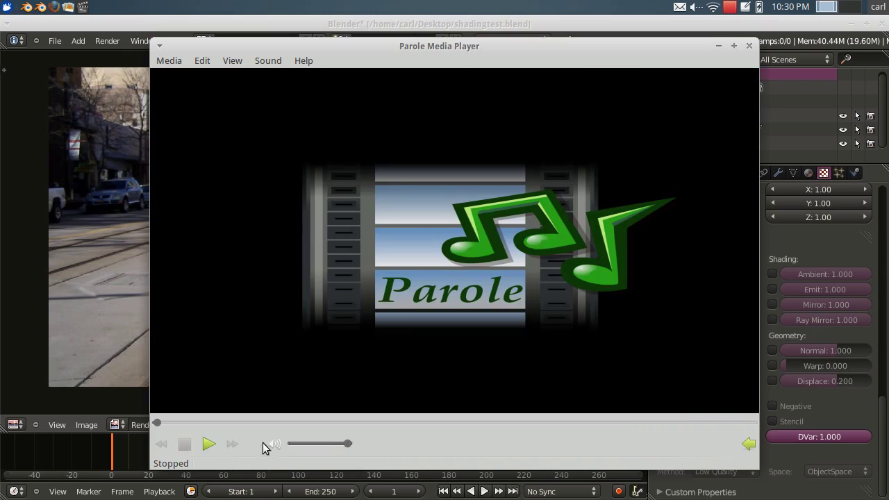
# Play and pause the clip around 00:02, then rewind and play it from the beginning
pyautogui.click(208, 444)
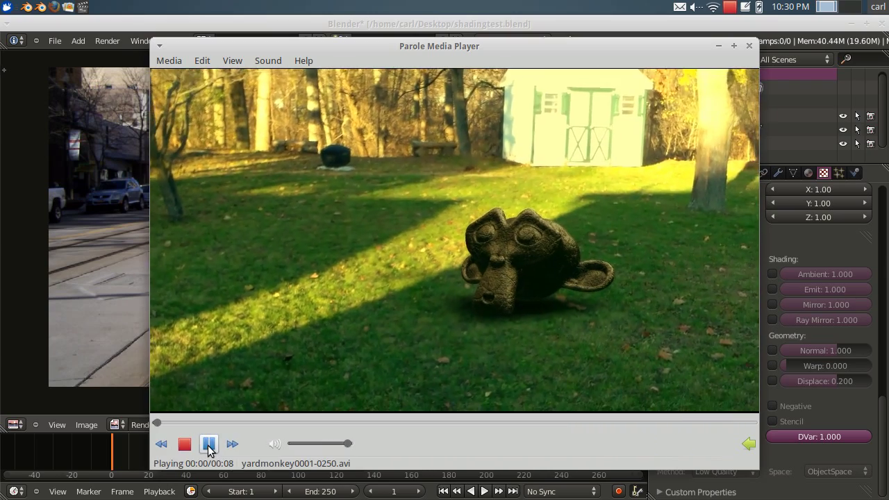
pyautogui.click(209, 445)
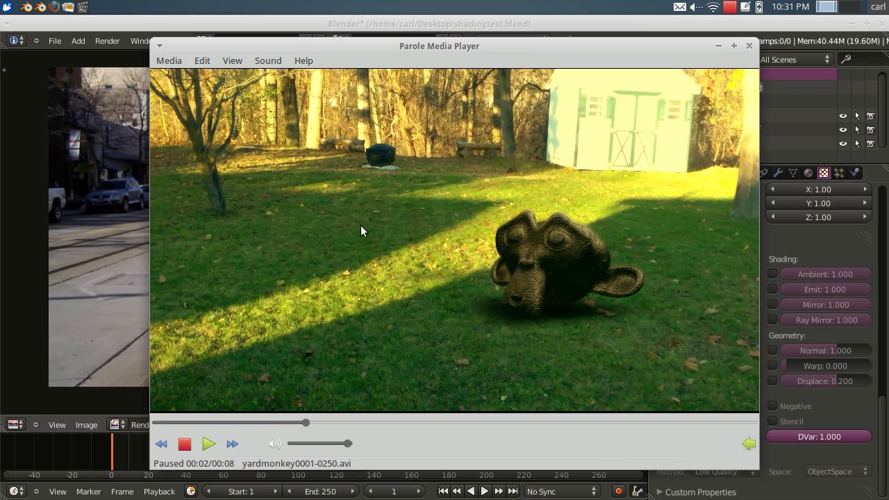
pyautogui.click(208, 444)
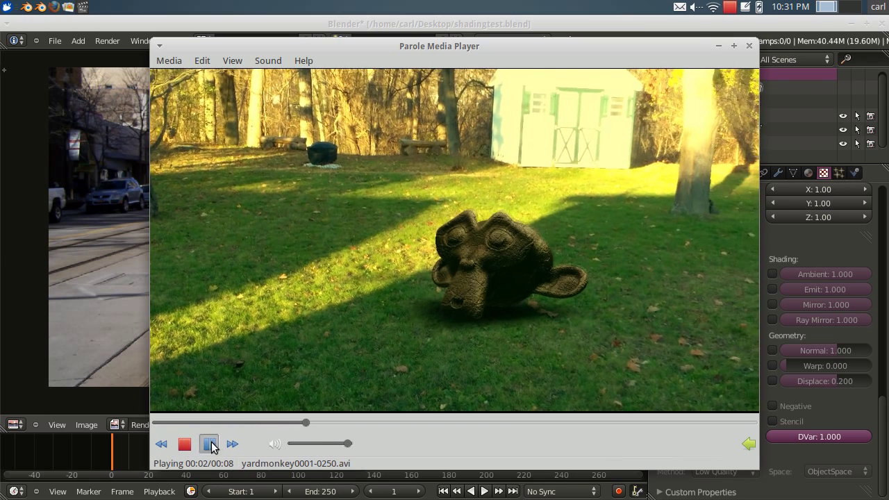
pyautogui.click(208, 445)
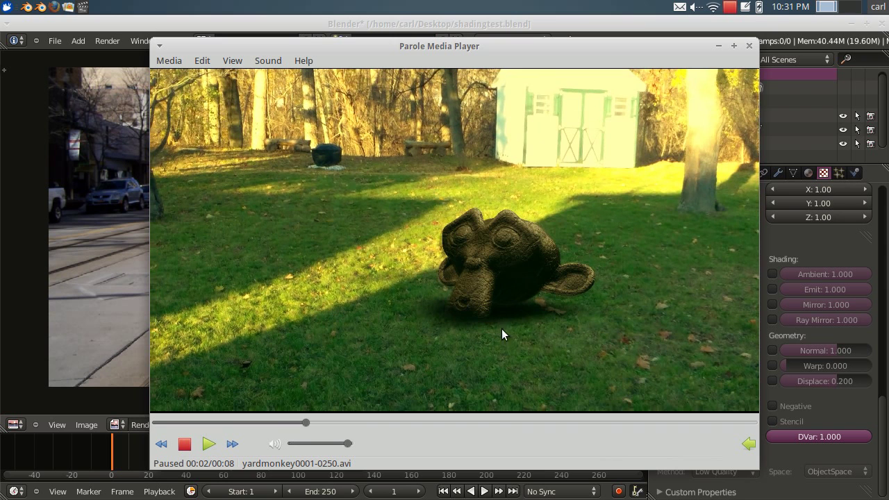
pyautogui.moveTo(305, 44)
pyautogui.mouseDown()
pyautogui.moveTo(367, 130)
pyautogui.moveTo(300, 56)
pyautogui.mouseUp()
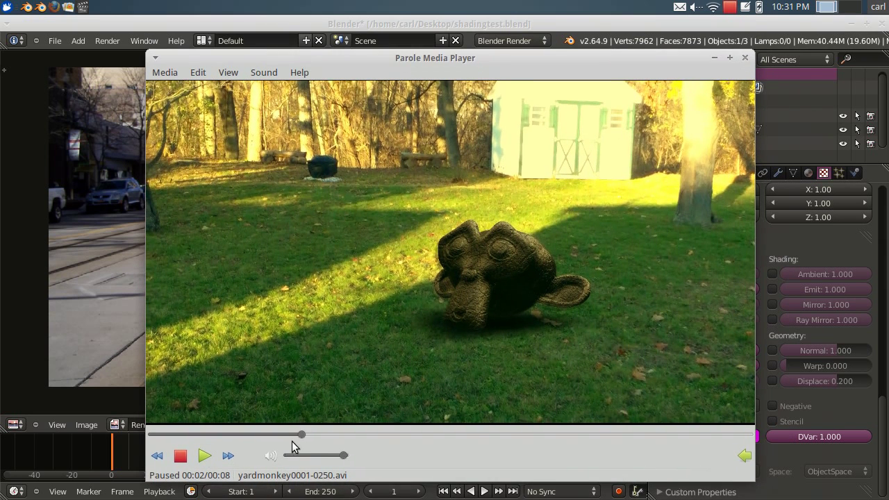
pyautogui.moveTo(302, 434); pyautogui.dragTo(150, 434)
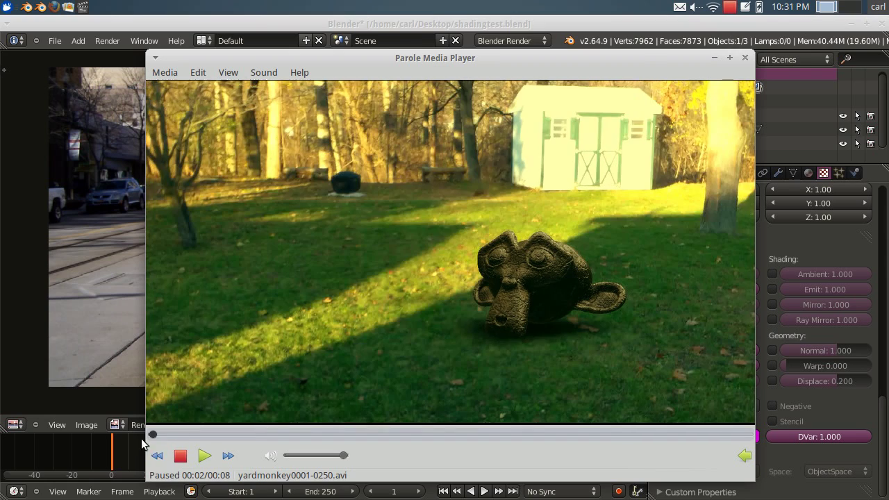
pyautogui.click(205, 456)
# Skip ahead in the monkey clip, play it, step back slightly, and pause at 00:04
pyautogui.click(206, 456)
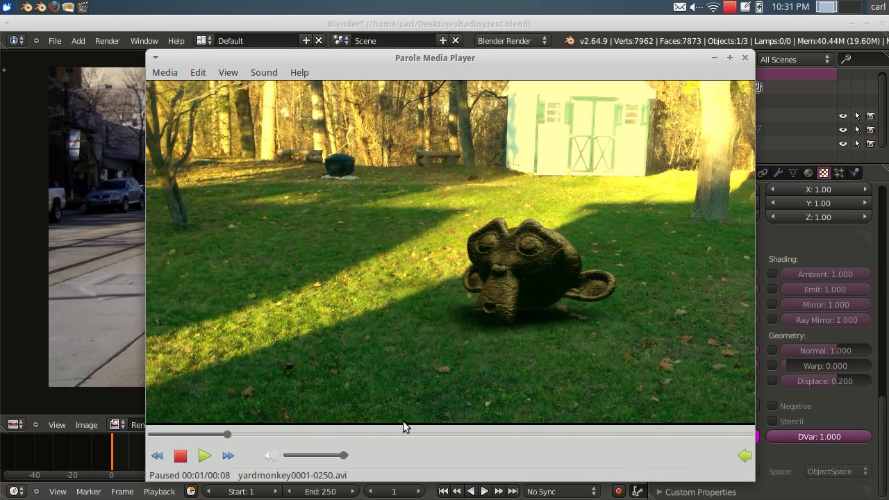
pyautogui.click(321, 435)
pyautogui.click(333, 434)
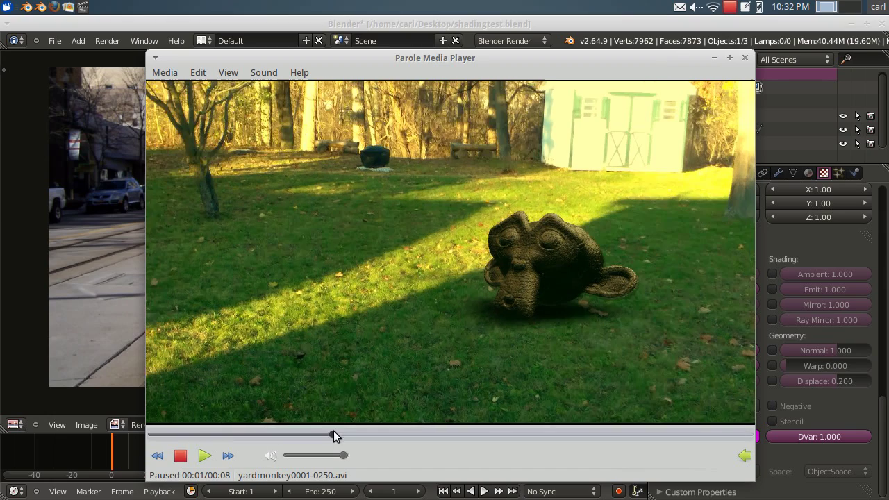
pyautogui.click(203, 457)
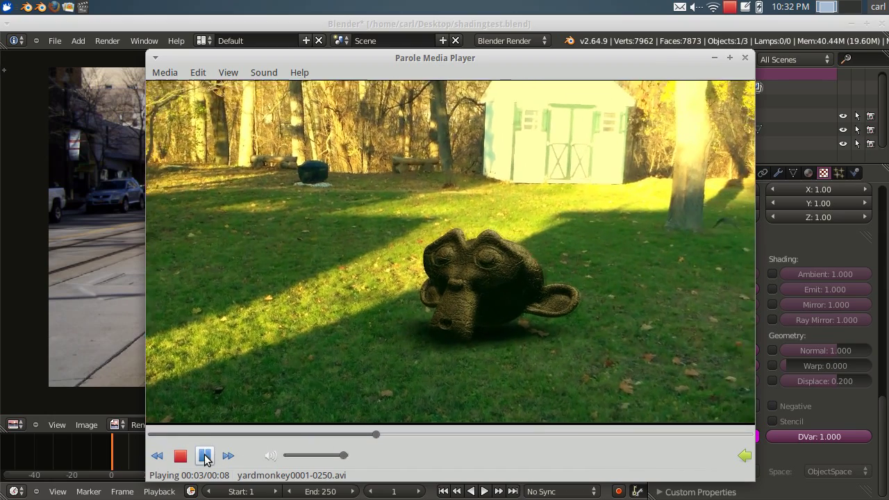
pyautogui.click(204, 456)
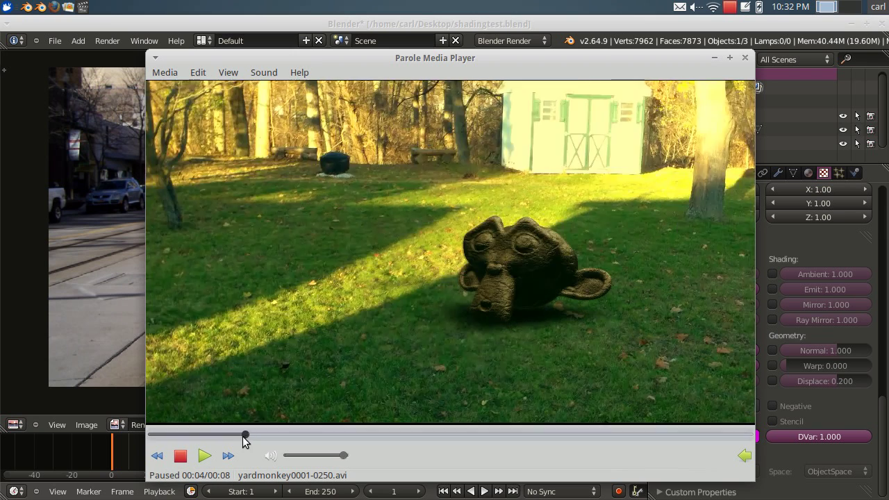
pyautogui.moveTo(242, 435); pyautogui.dragTo(211, 435)
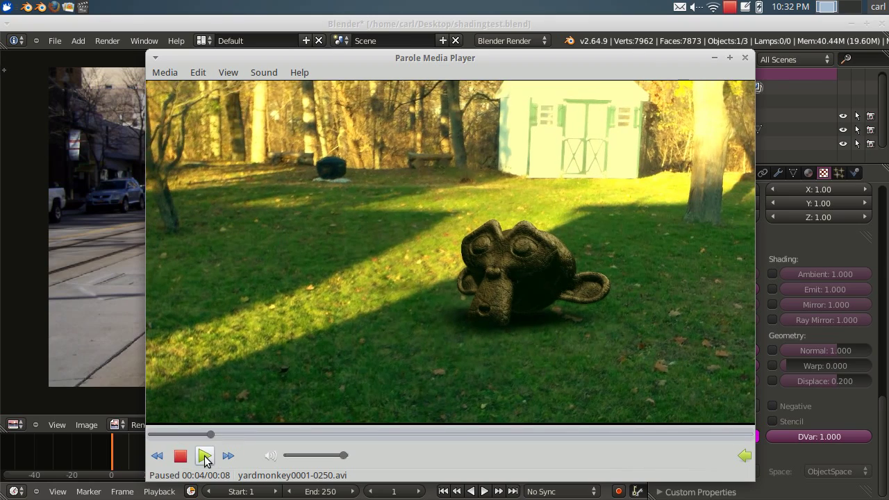
pyautogui.click(205, 456)
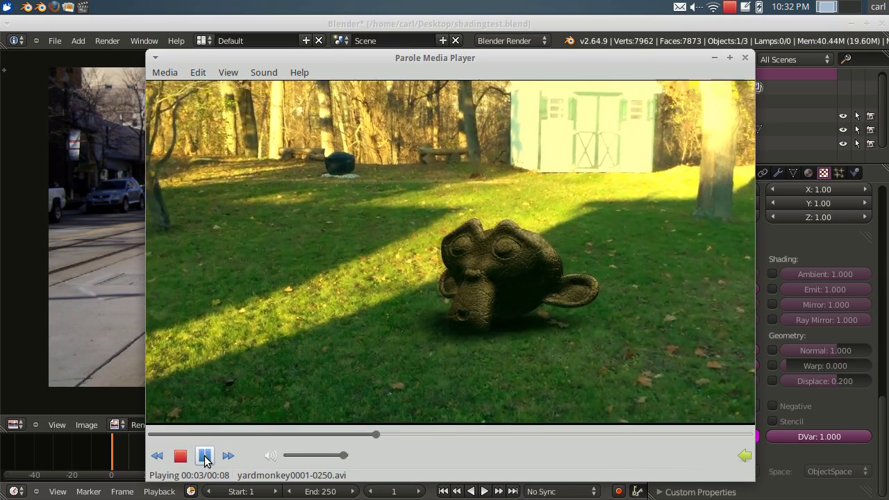
pyautogui.click(205, 457)
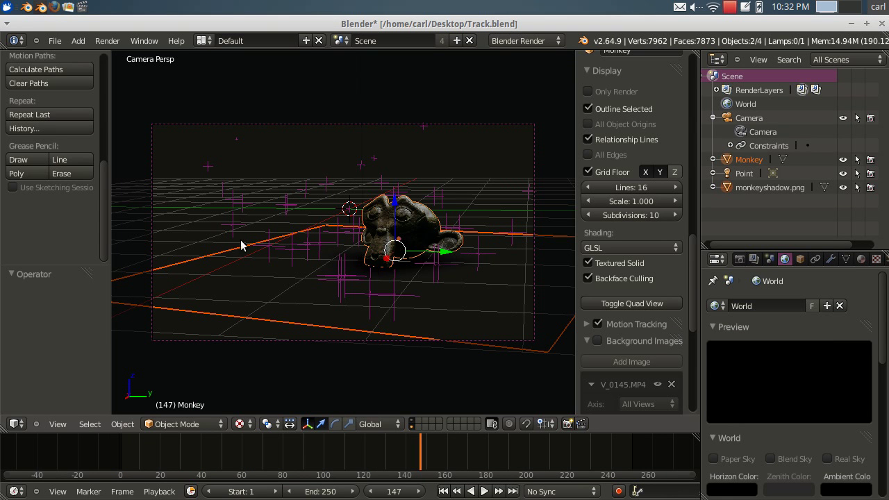
# Show the backyard video background, replay the animation from frame 1, and stop at frame 27
pyautogui.click(598, 340)
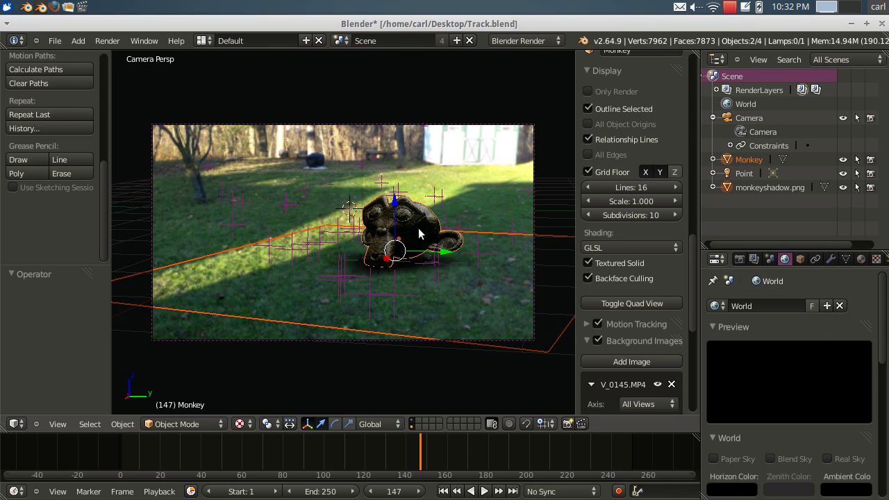
pyautogui.click(442, 490)
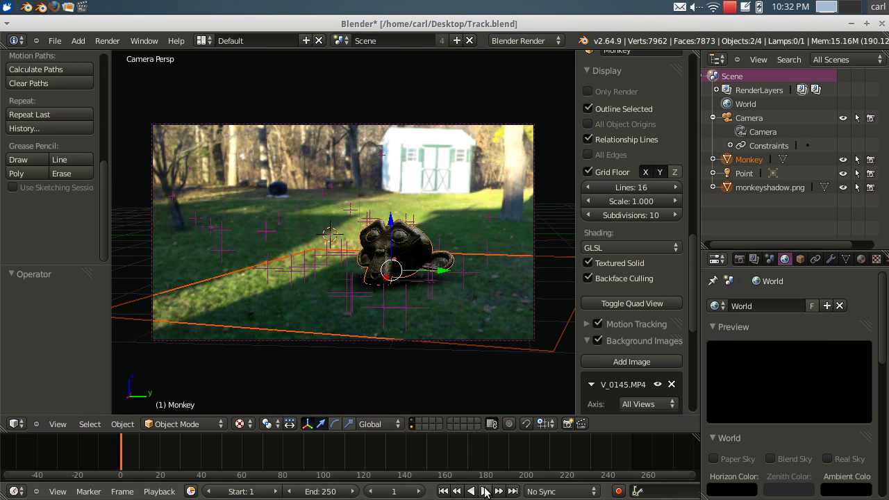
pyautogui.click(485, 491)
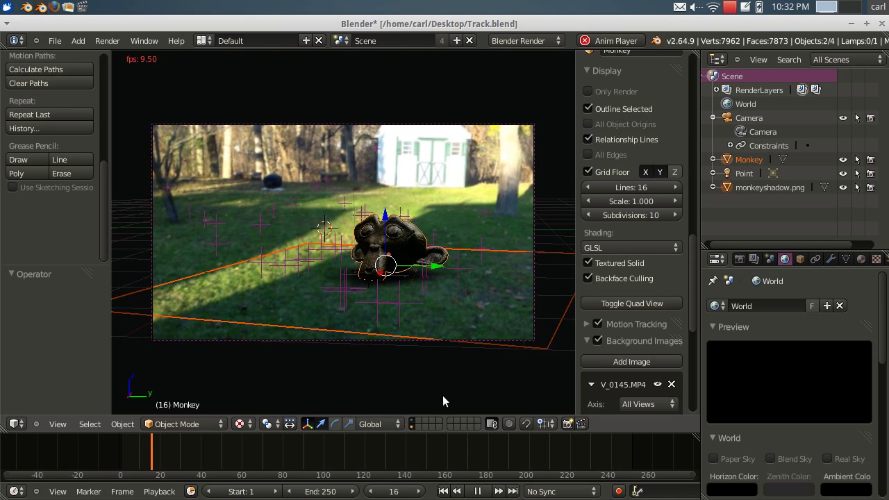
pyautogui.click(477, 491)
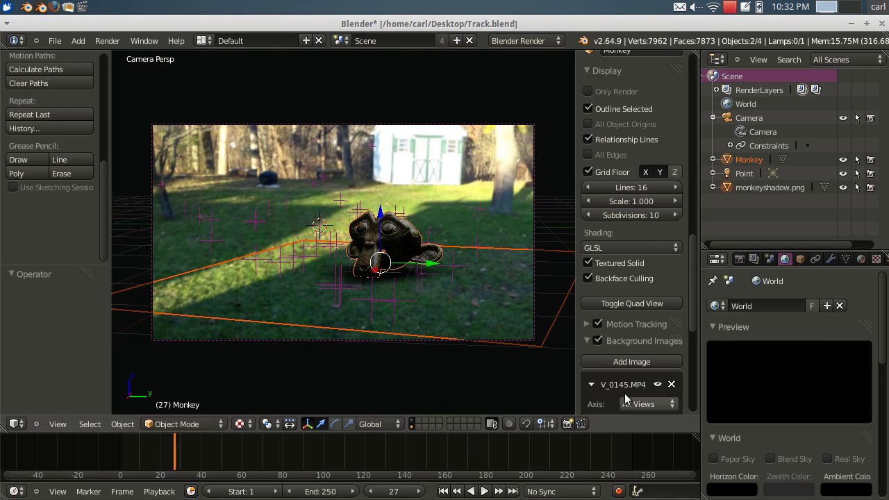
# Hide the background video, then zoom in and orbit around the textured monkey head
pyautogui.click(598, 340)
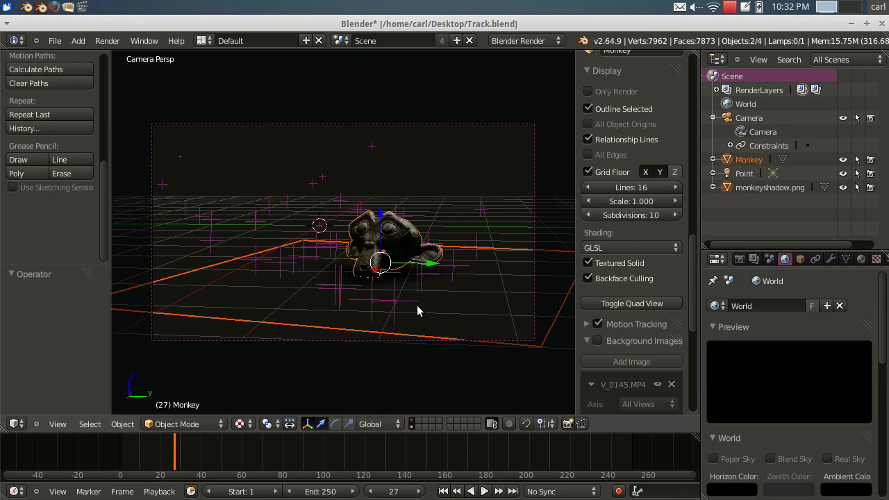
pyautogui.scroll(3, 416, 312)
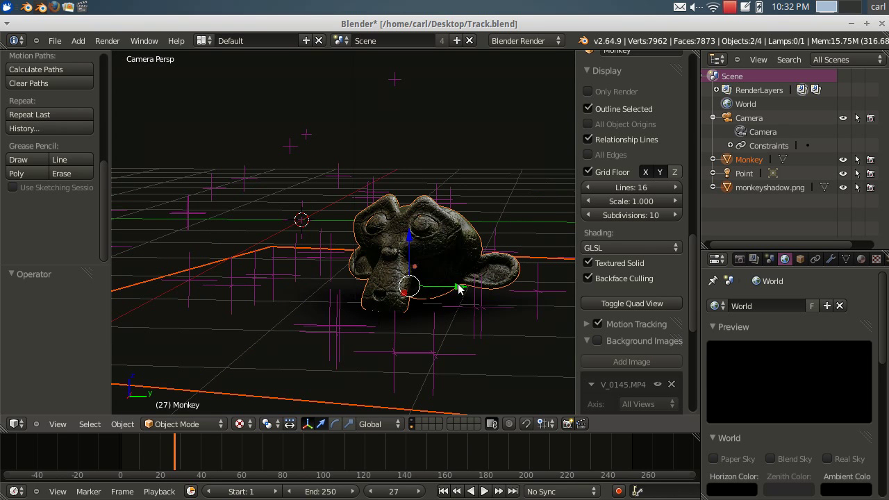
pyautogui.scroll(5, 460, 290)
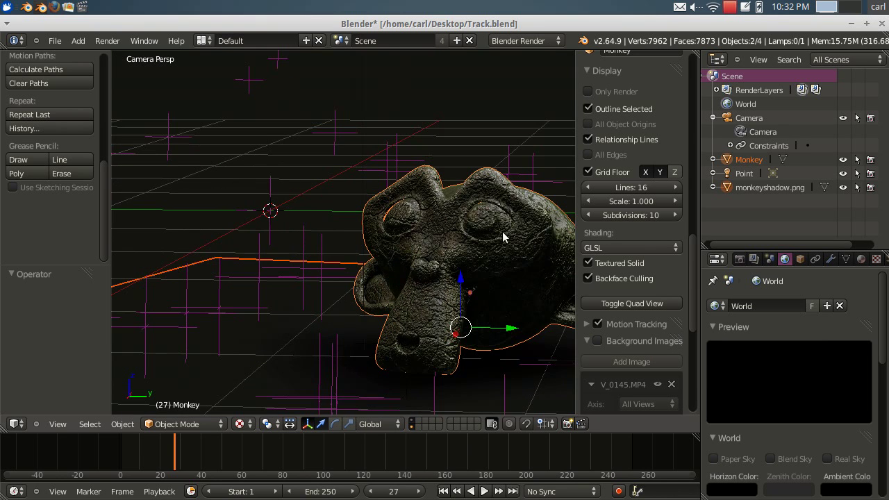
pyautogui.scroll(2, 504, 249)
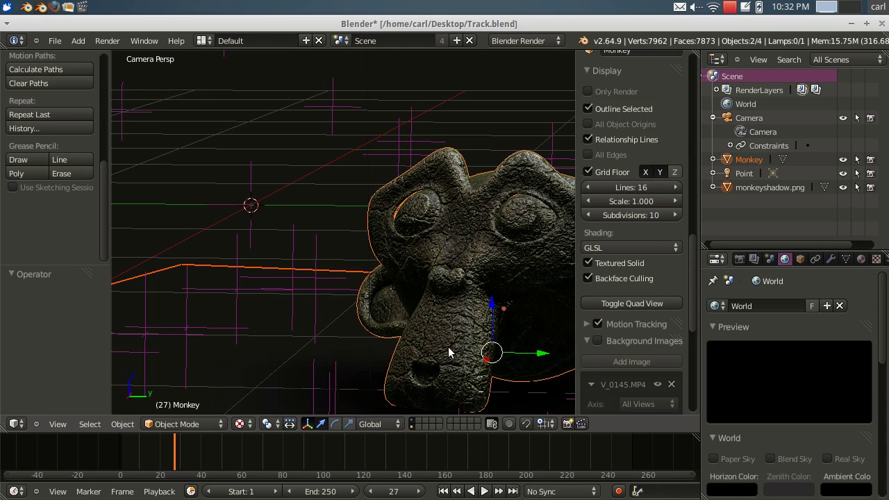
pyautogui.moveTo(450, 354); pyautogui.dragTo(447, 347, button='middle')
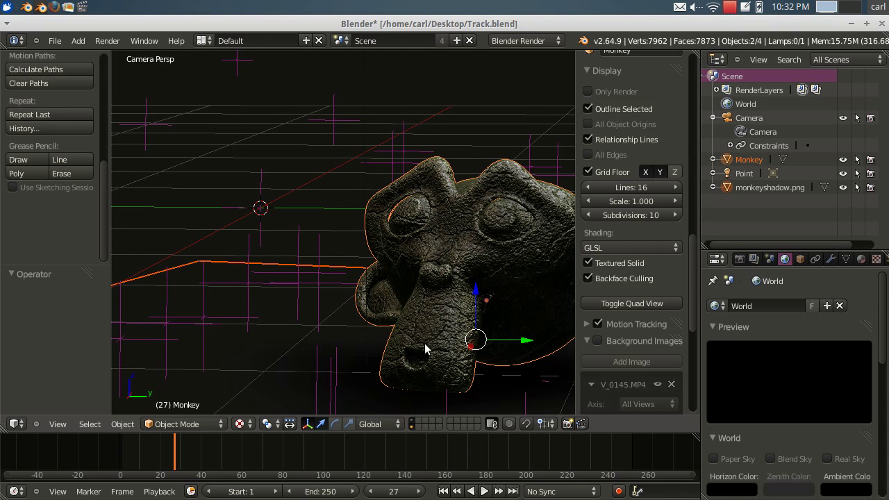
pyautogui.moveTo(438, 295); pyautogui.dragTo(437, 294, button='middle')
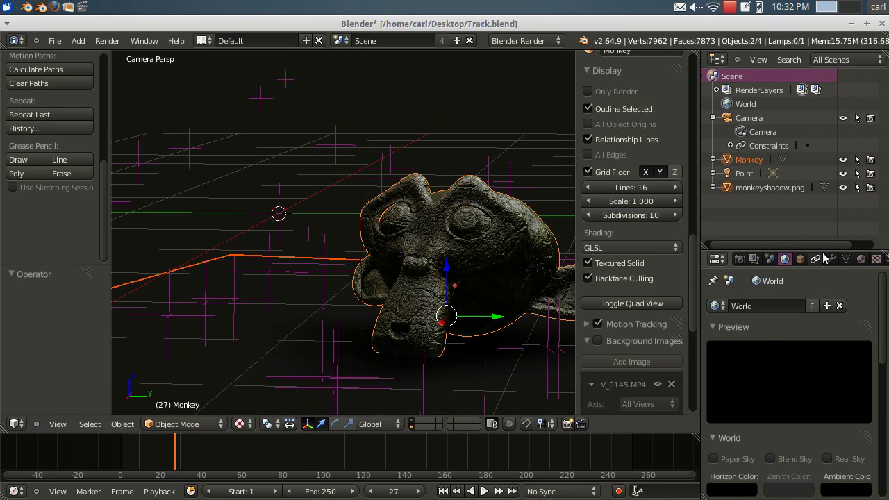
# Open the monkey's material texture settings, widening and heightening the properties area
pyautogui.click(861, 258)
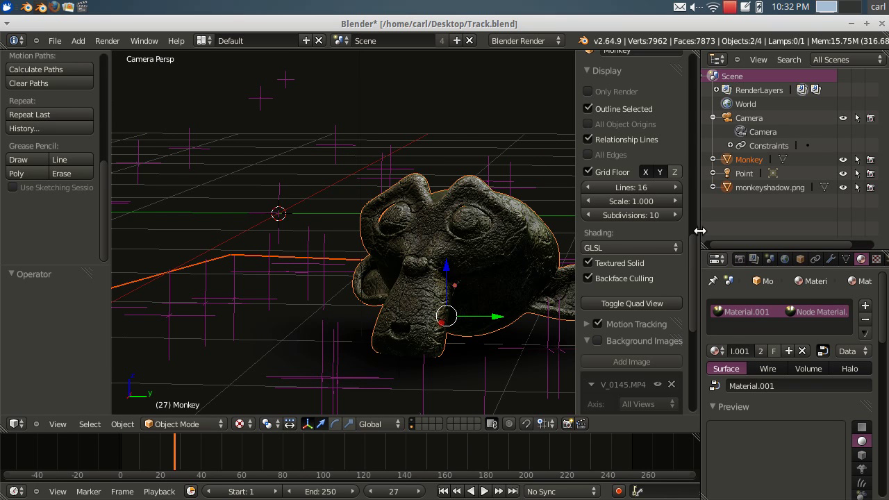
pyautogui.moveTo(699, 231); pyautogui.dragTo(587, 222)
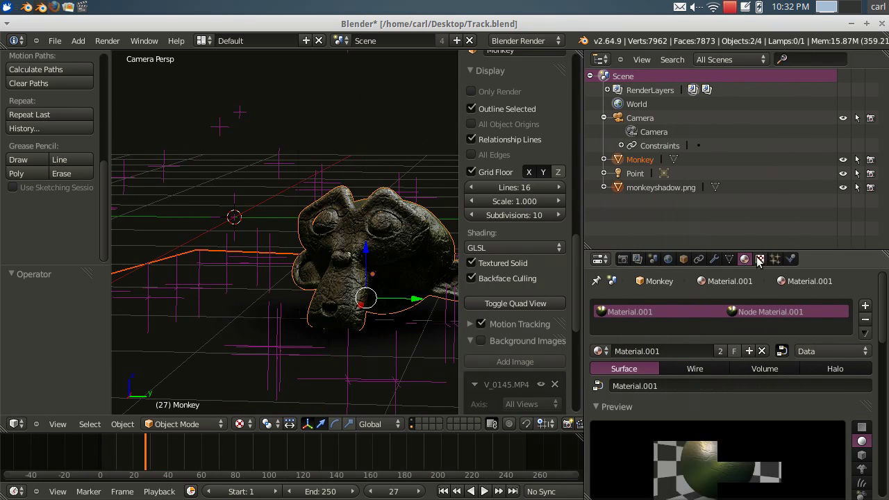
pyautogui.click(759, 259)
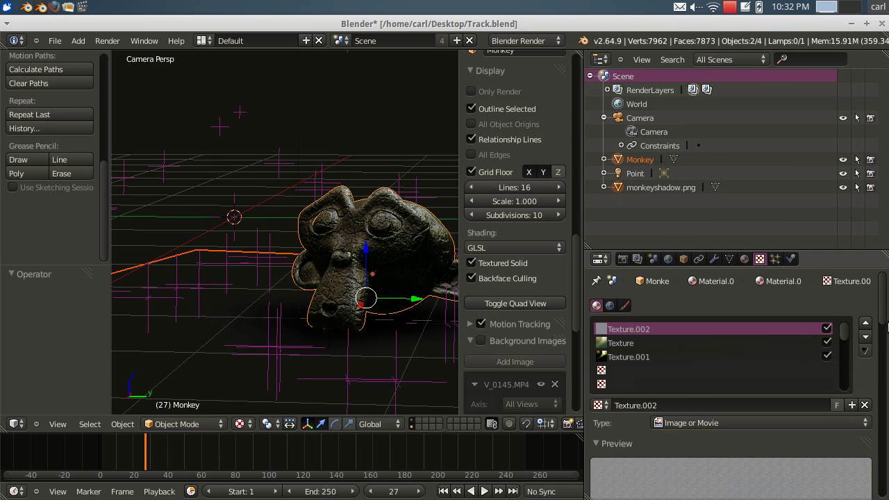
pyautogui.scroll(-10, 885, 323)
pyautogui.scroll(5, 833, 278)
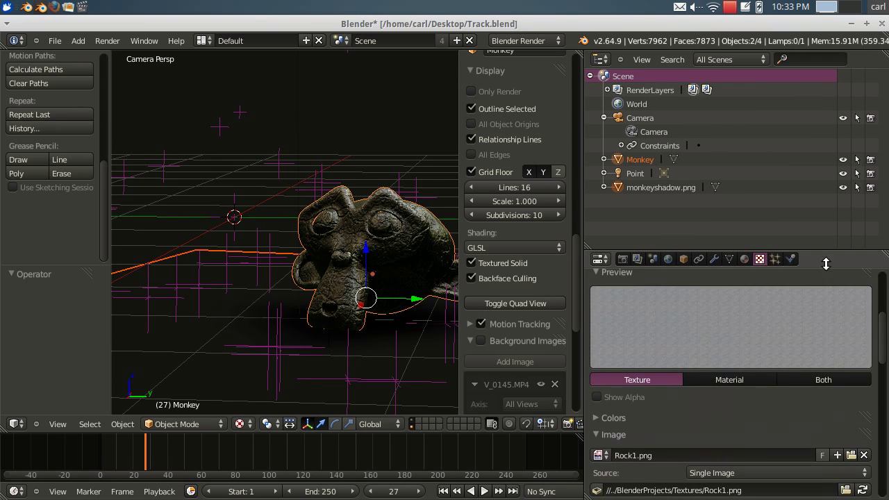
pyautogui.moveTo(819, 251); pyautogui.dragTo(809, 161)
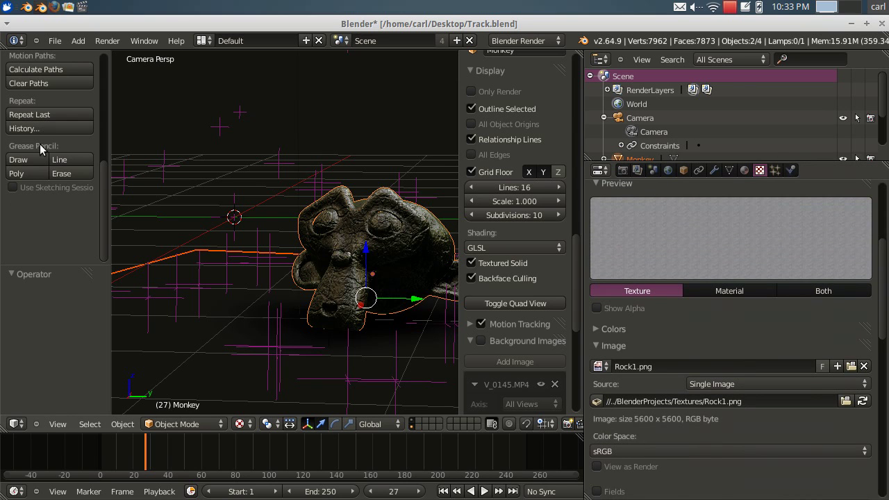
# Review the Rock1.png texture's mapping and influence, then select the slot named Texture
pyautogui.moveTo(103, 183)
pyautogui.mouseDown()
pyautogui.moveTo(123, 70)
pyautogui.moveTo(115, 99)
pyautogui.mouseUp()
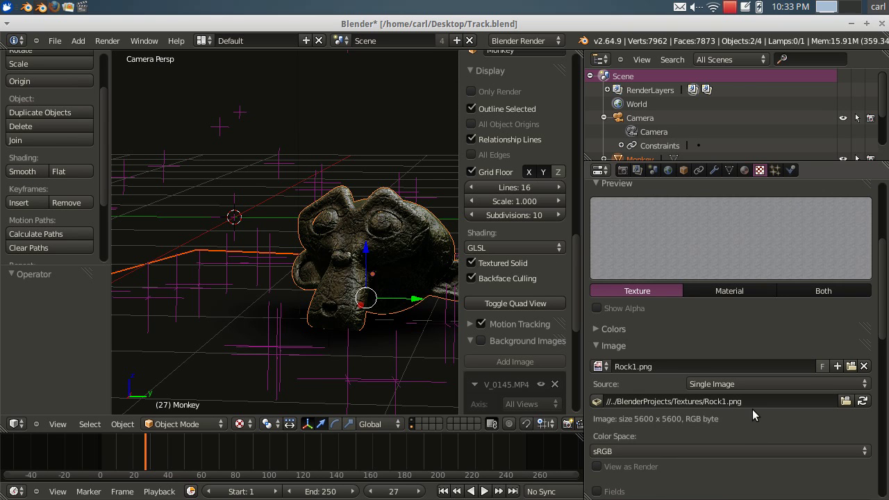
pyautogui.scroll(-4, 752, 409)
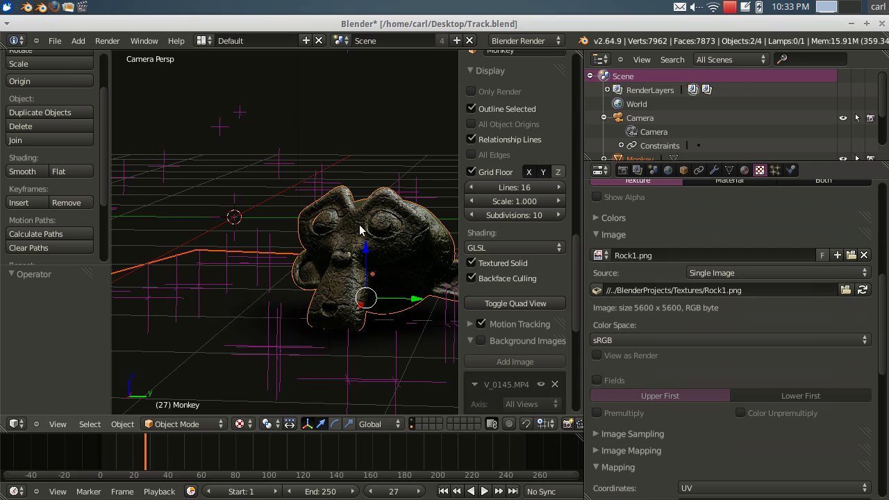
pyautogui.scroll(-12, 743, 370)
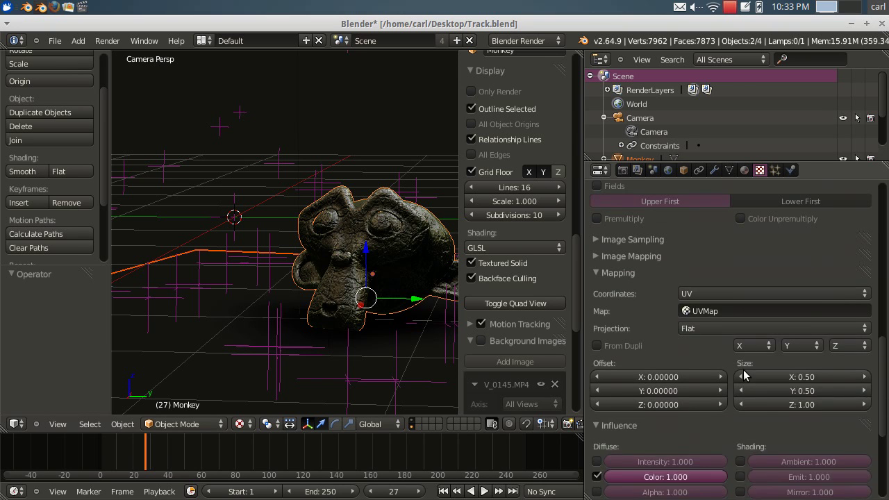
pyautogui.scroll(-1, 743, 374)
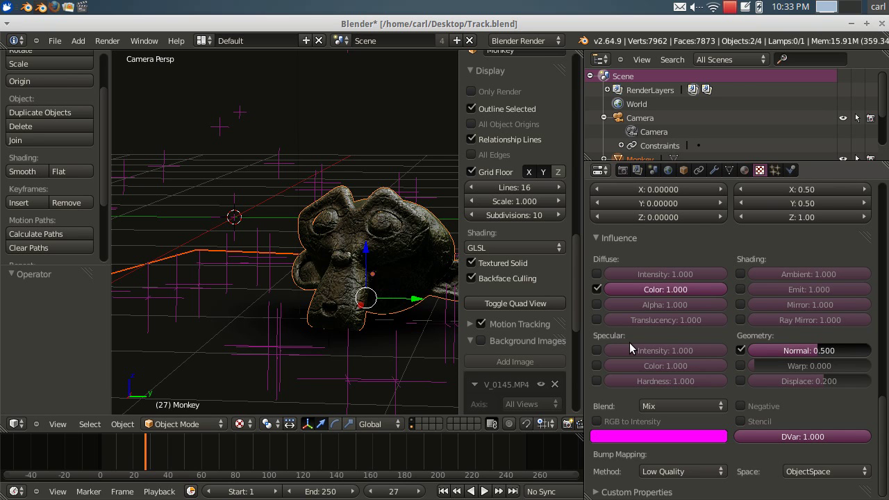
pyautogui.scroll(15, 631, 348)
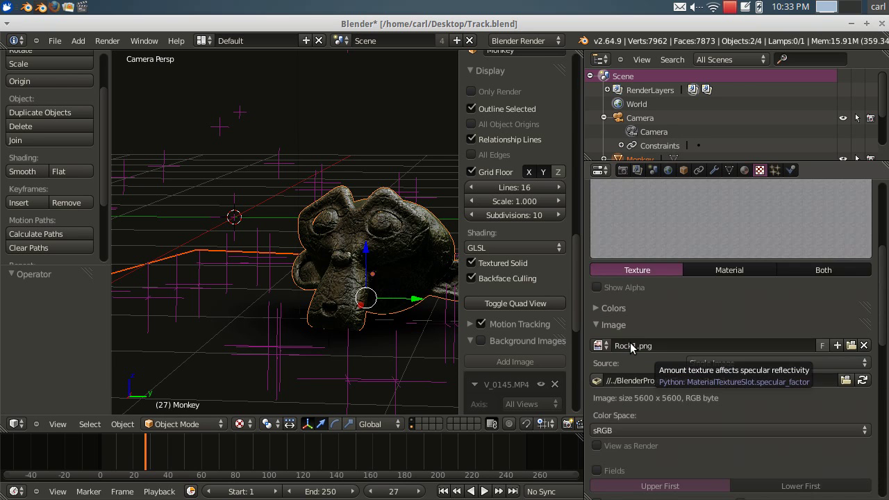
pyautogui.scroll(4, 631, 349)
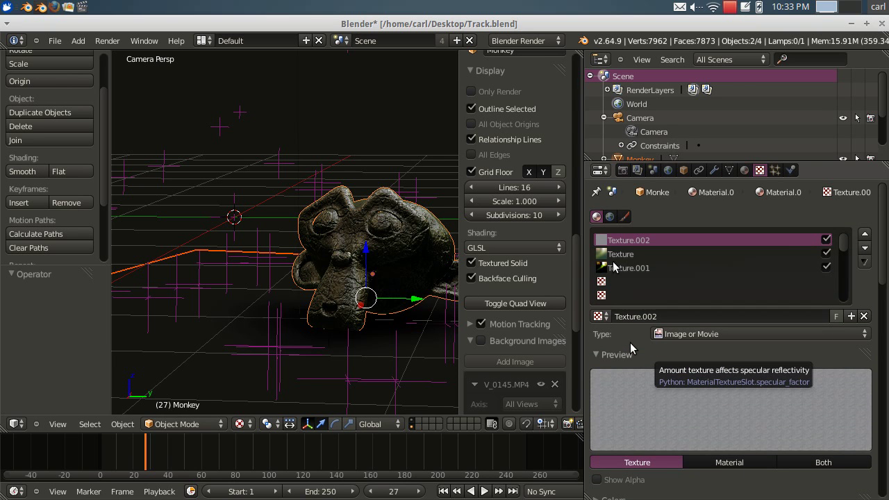
pyautogui.click(602, 258)
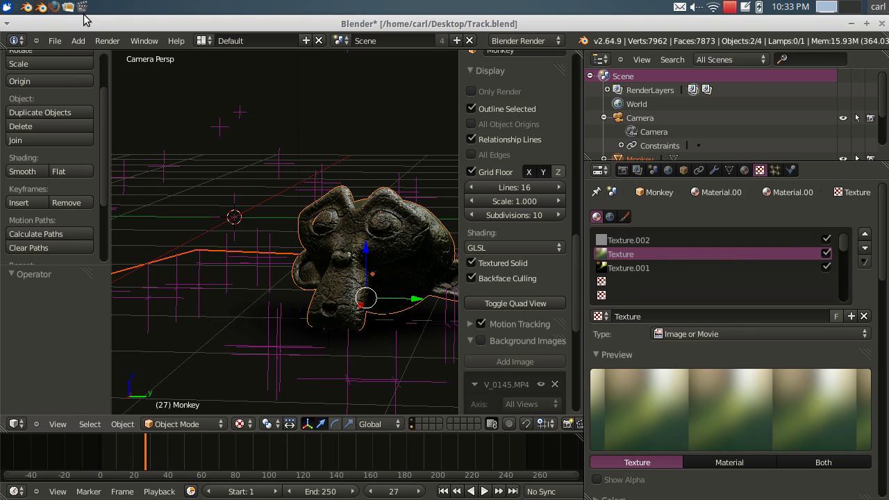
# Minimize both Blender windows and move the media player and gThumb windows to the right
pyautogui.click(855, 26)
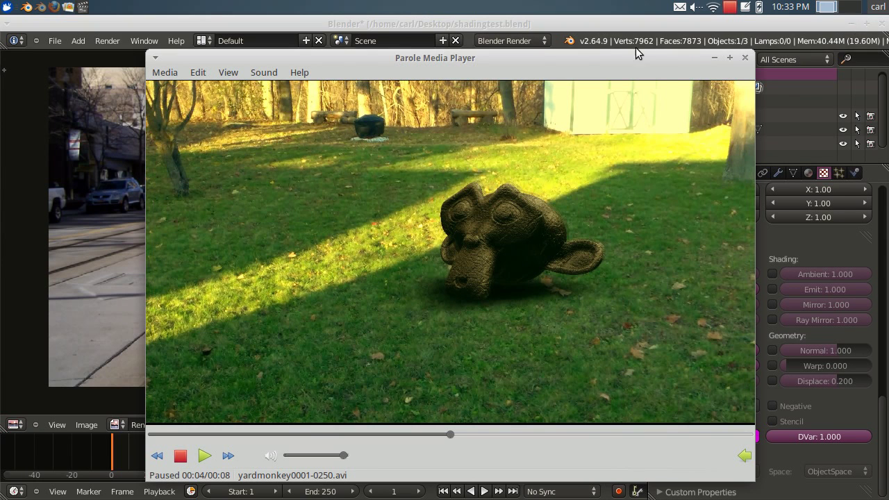
pyautogui.click(702, 30)
pyautogui.click(856, 27)
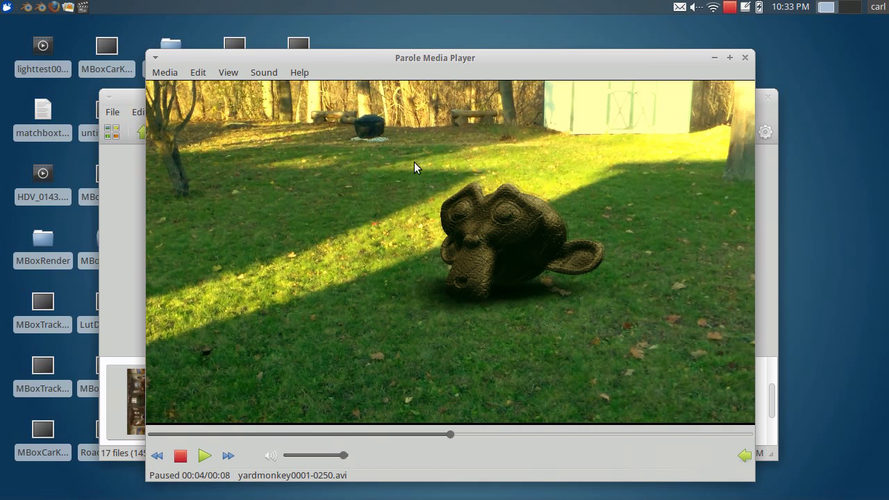
pyautogui.moveTo(411, 73); pyautogui.dragTo(600, 99)
pyautogui.click(297, 102)
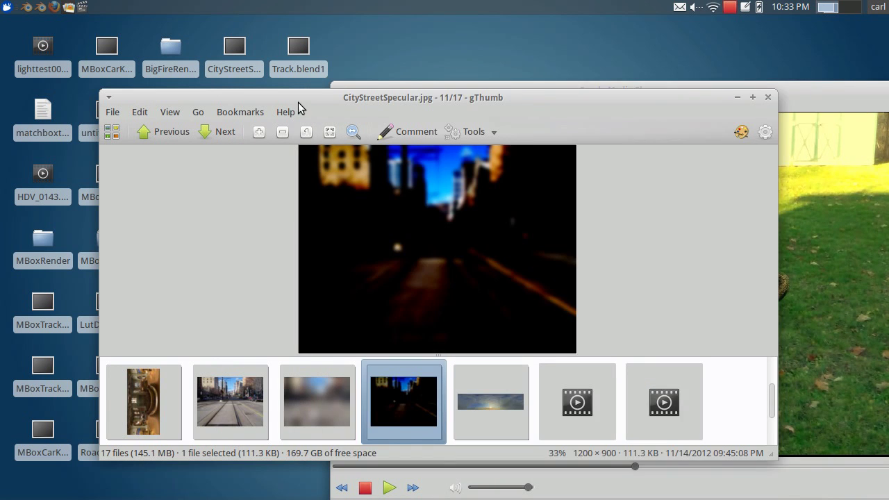
pyautogui.moveTo(298, 102); pyautogui.dragTo(566, 106)
# Browse the desktop files and open backyarddiffuse0001-0250.avi in the media player
pyautogui.click(302, 299)
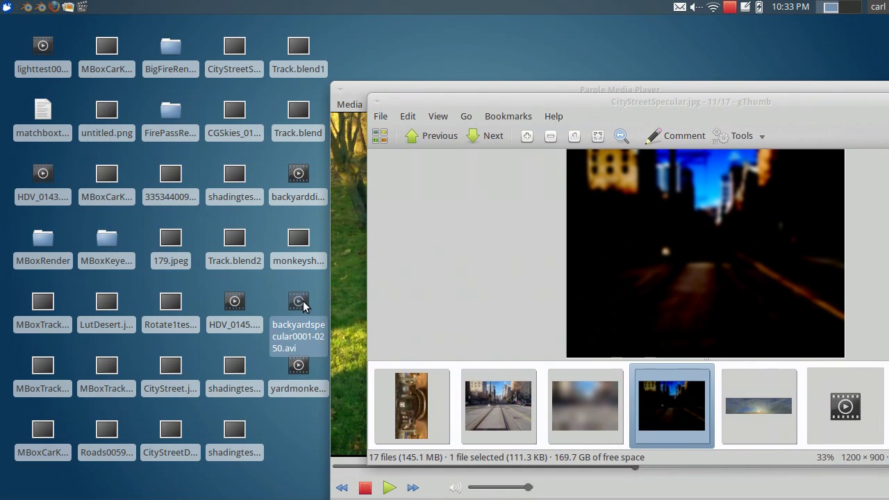
pyautogui.click(298, 364)
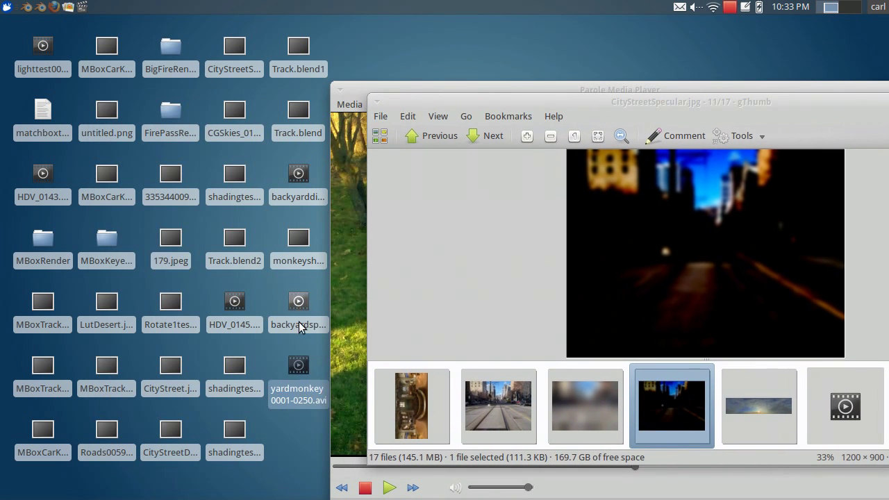
pyautogui.click(298, 243)
pyautogui.click(297, 176)
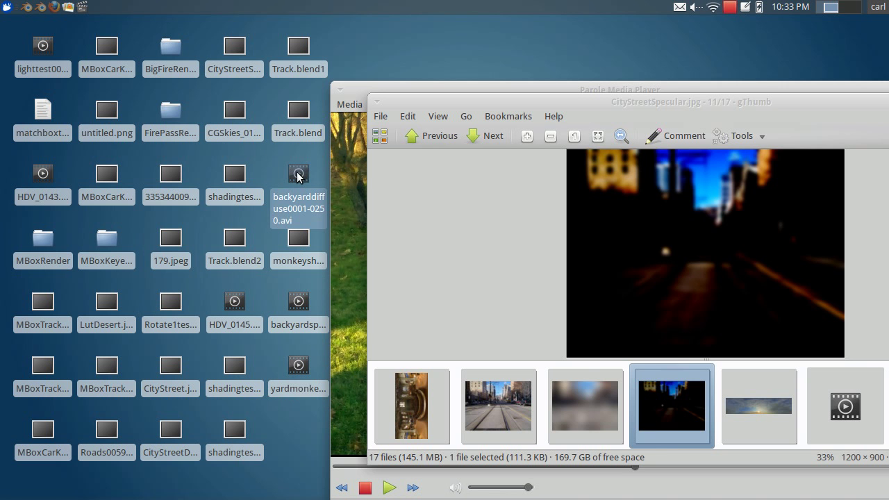
pyautogui.doubleClick(297, 176)
pyautogui.moveTo(559, 97); pyautogui.dragTo(285, 49)
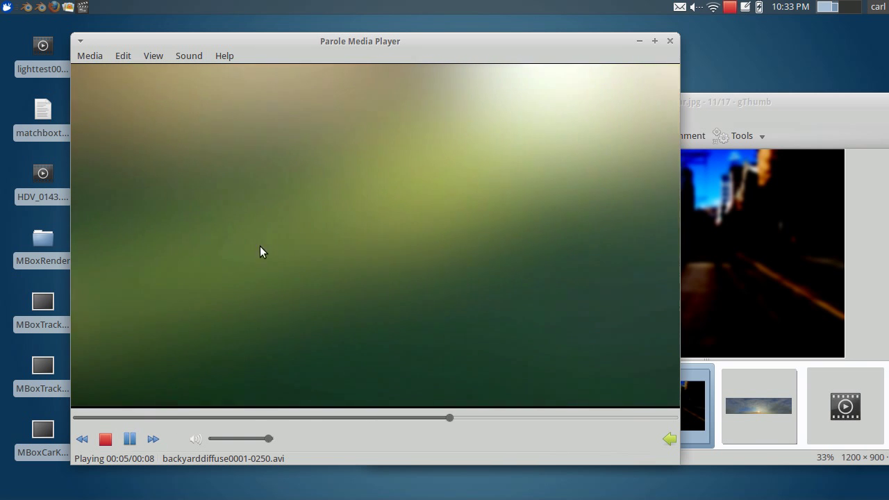
# Replay the diffuse clip to 00:04, close the player, and select backyardspecular0001-0250.avi
pyautogui.click(129, 439)
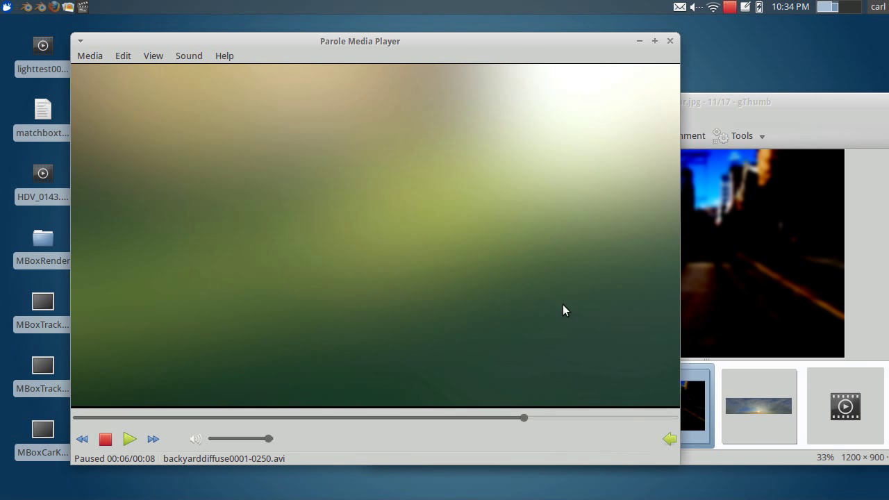
pyautogui.moveTo(522, 419); pyautogui.dragTo(49, 425)
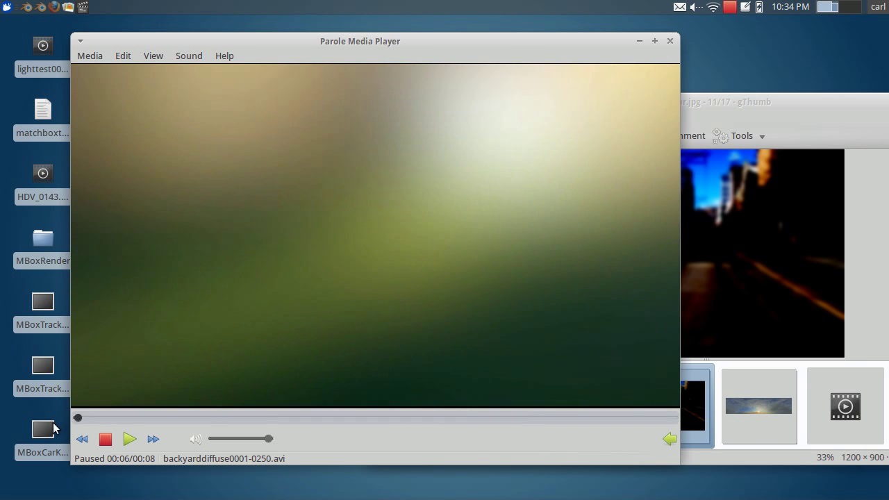
pyautogui.click(131, 440)
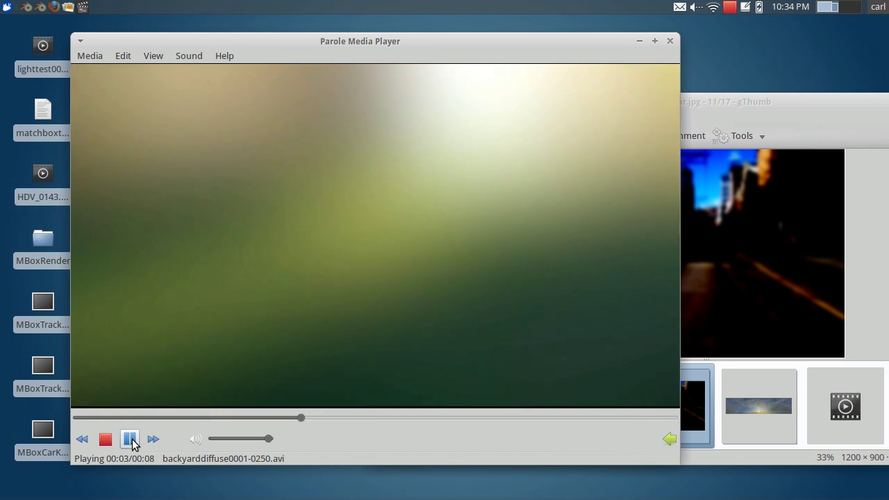
pyautogui.click(136, 439)
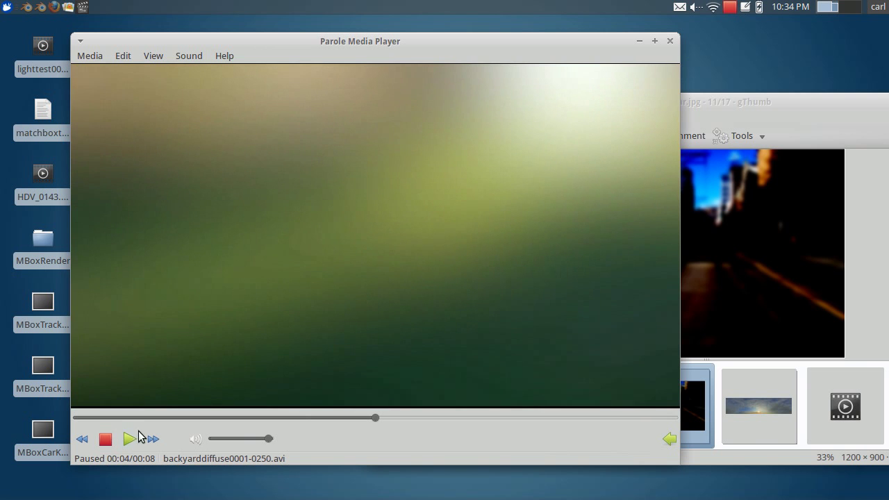
pyautogui.click(670, 41)
pyautogui.click(298, 310)
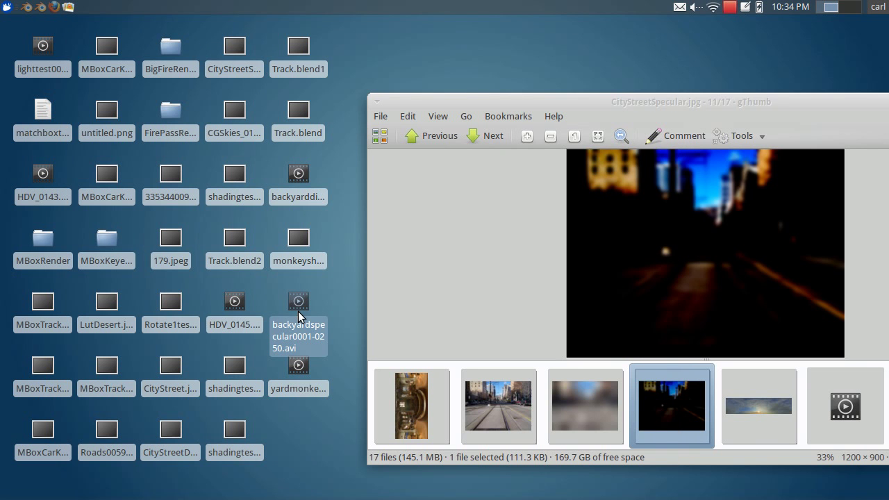
# Play backyardspecular0001-0250.avi in Parole, pause it, then raise and move the image viewer
pyautogui.doubleClick(298, 309)
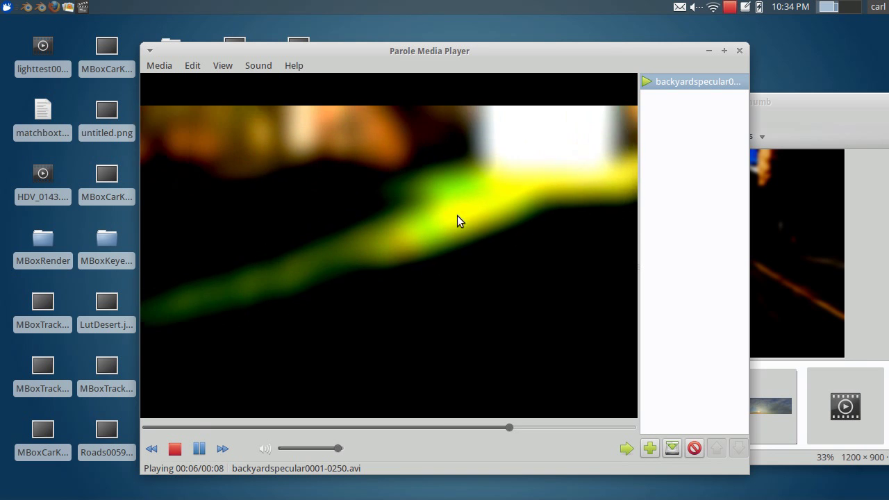
pyautogui.click(199, 448)
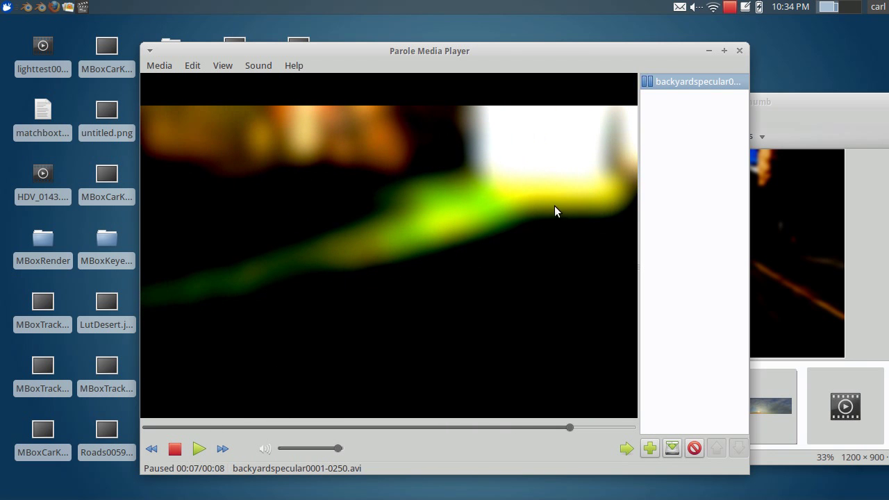
pyautogui.click(769, 103)
pyautogui.moveTo(770, 103); pyautogui.dragTo(450, 84)
# Bring Blender's Track scene forward, resize the texture panel, and scroll to the backyarddiffuse0001-0250.avi Image settings
pyautogui.click(40, 7)
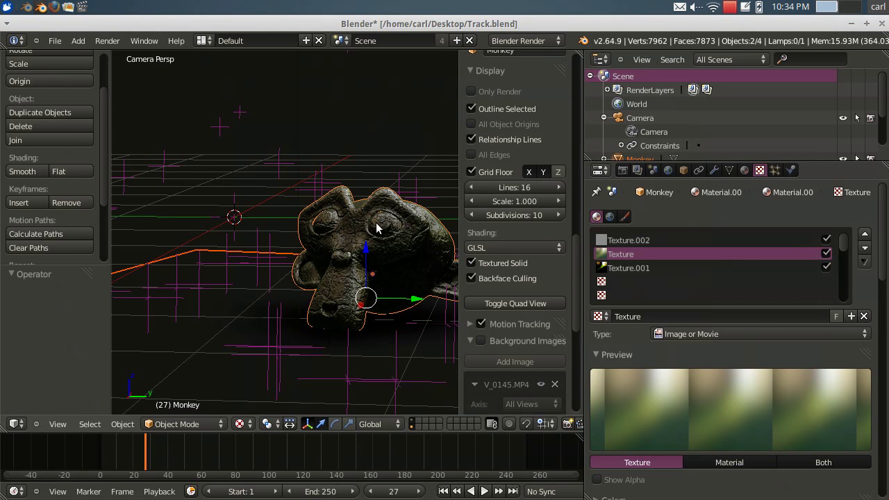
pyautogui.moveTo(381, 207); pyautogui.dragTo(430, 182, button='middle')
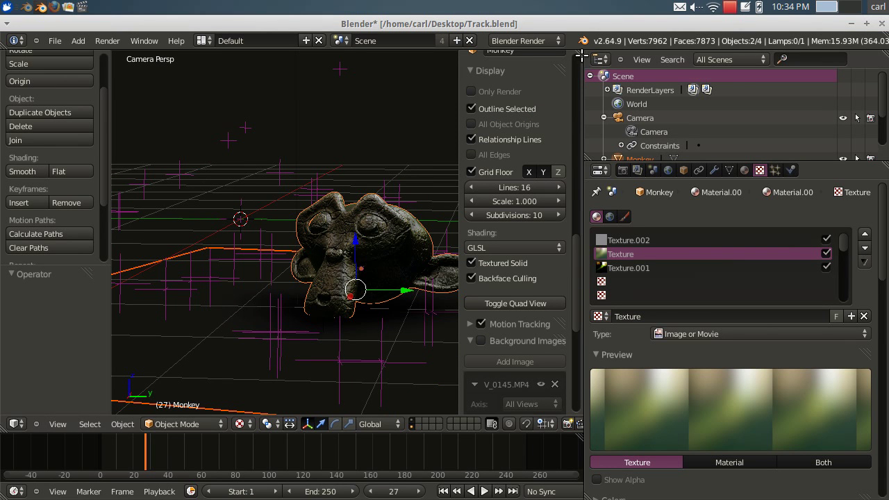
pyautogui.moveTo(586, 149); pyautogui.dragTo(743, 159)
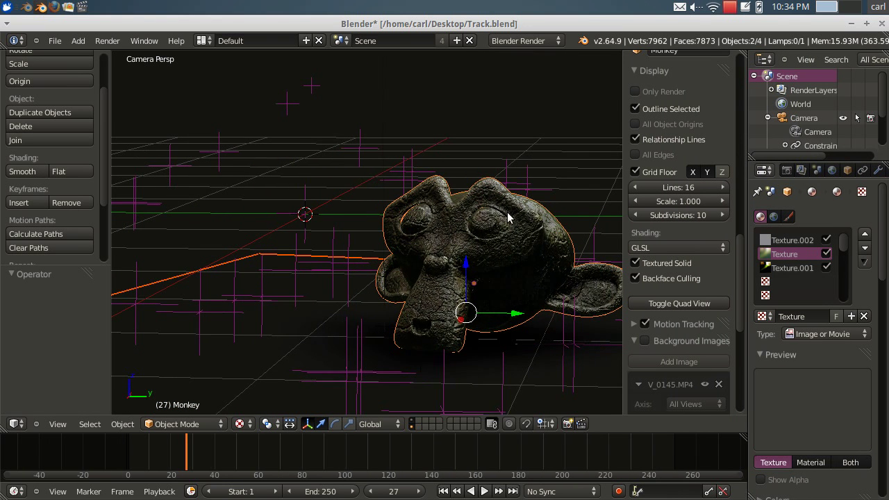
pyautogui.scroll(-4, 506, 218)
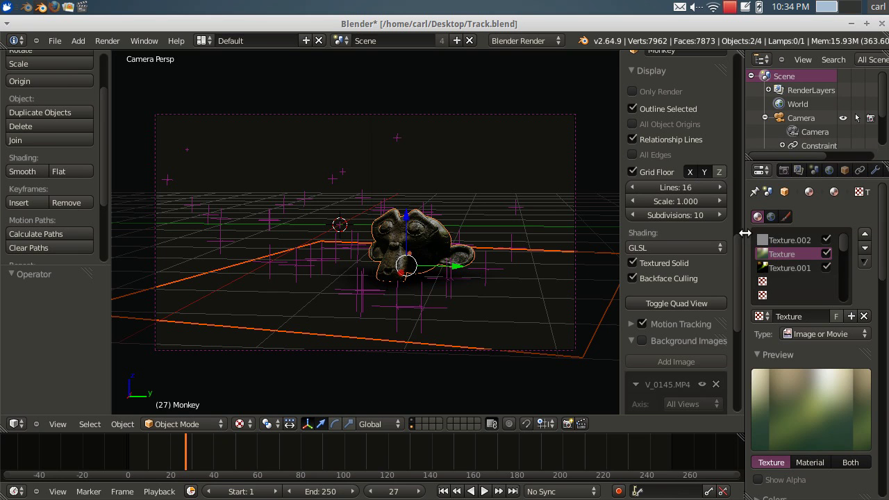
pyautogui.moveTo(744, 234); pyautogui.dragTo(655, 226)
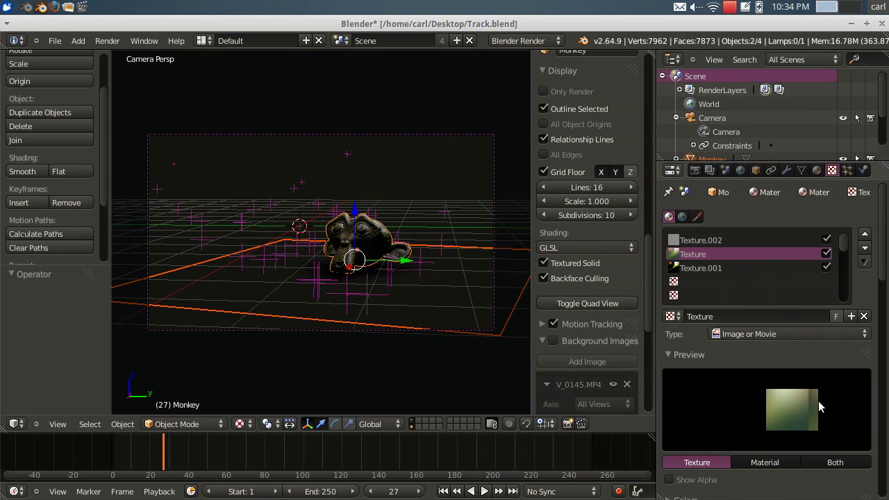
pyautogui.scroll(-5, 817, 401)
pyautogui.scroll(-3, 816, 400)
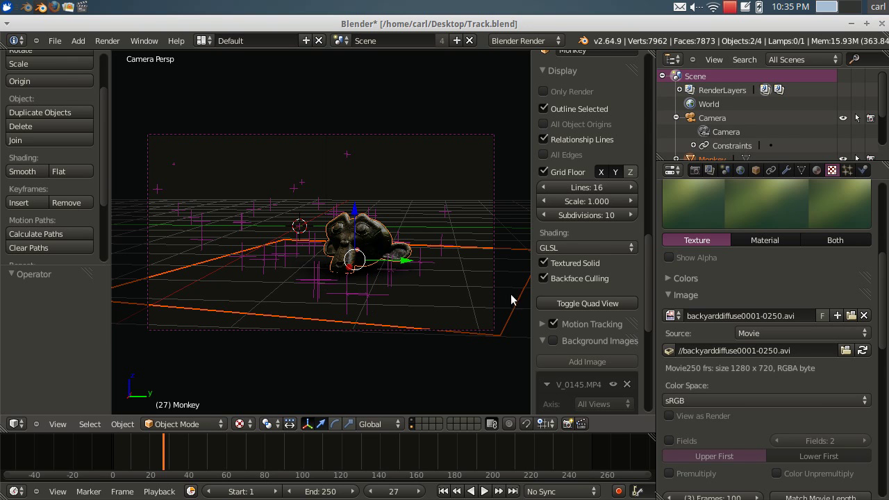
# Scroll the N panel up to its Display section holding the Only Render option
pyautogui.scroll(2, 406, 290)
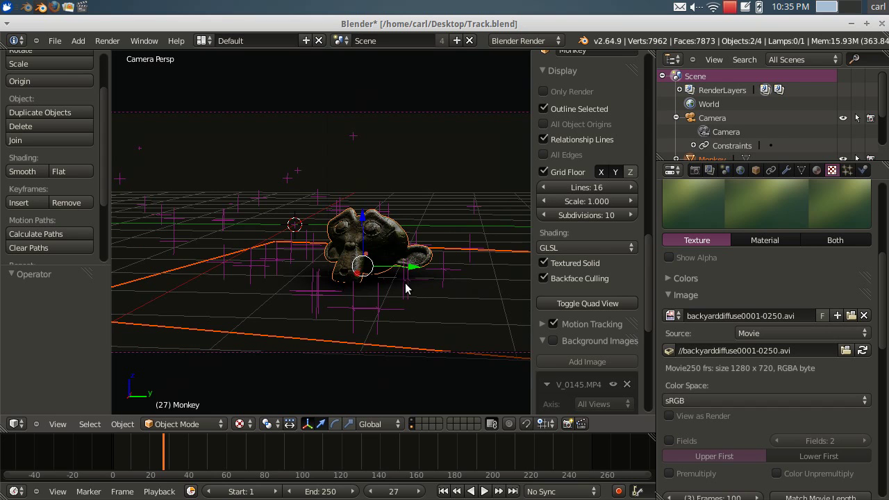
pyautogui.scroll(-2, 406, 285)
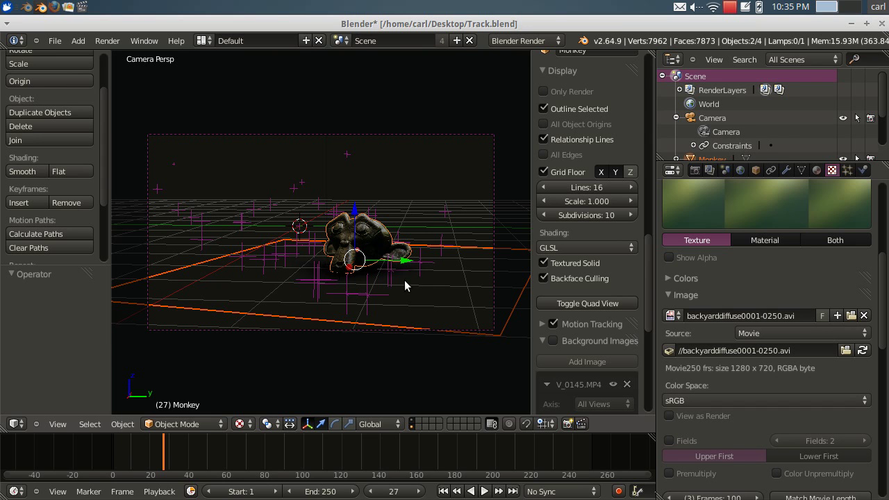
pyautogui.scroll(1, 407, 284)
pyautogui.scroll(3, 585, 229)
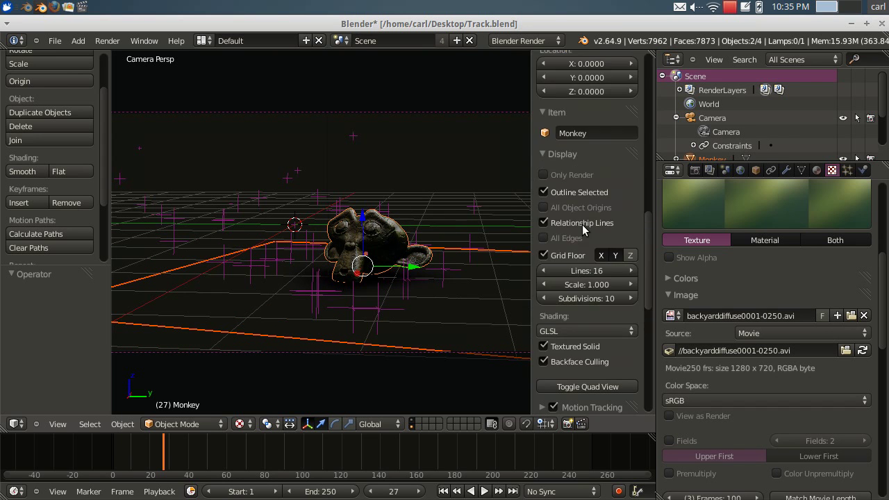
# Turn Only Render on to preview, then off so the grid and tracking markers return
pyautogui.click(544, 175)
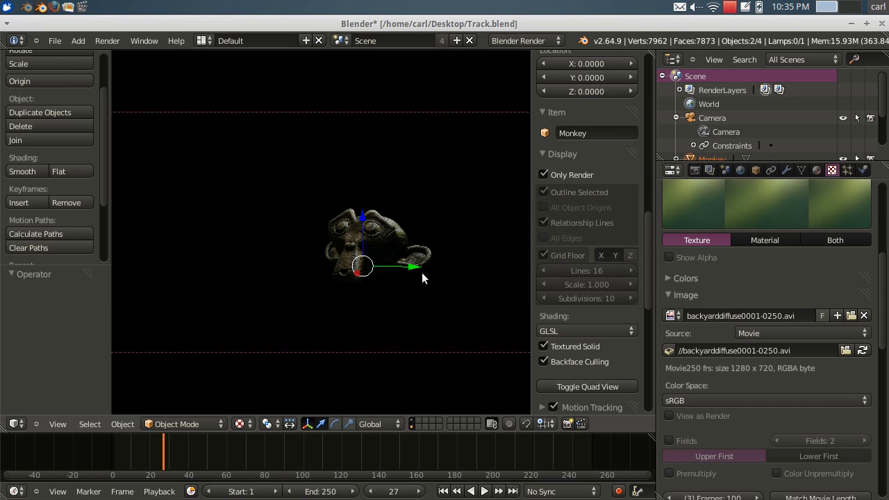
pyautogui.scroll(2, 433, 274)
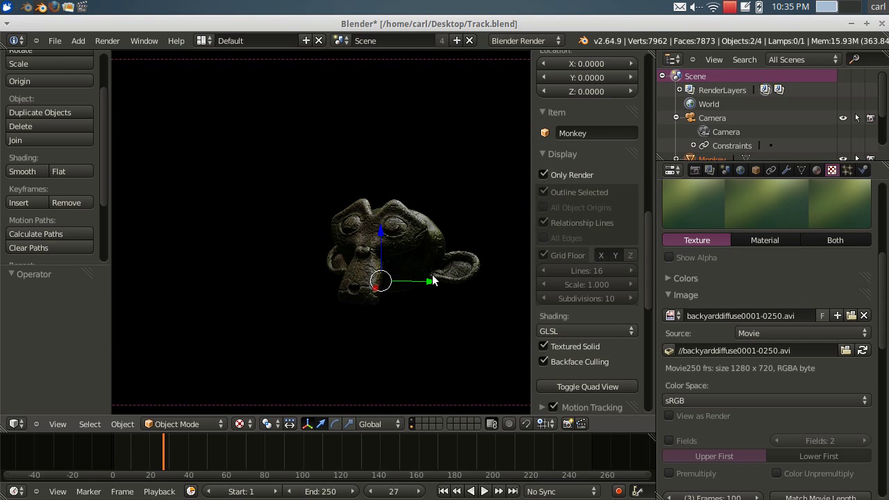
pyautogui.scroll(-2, 433, 278)
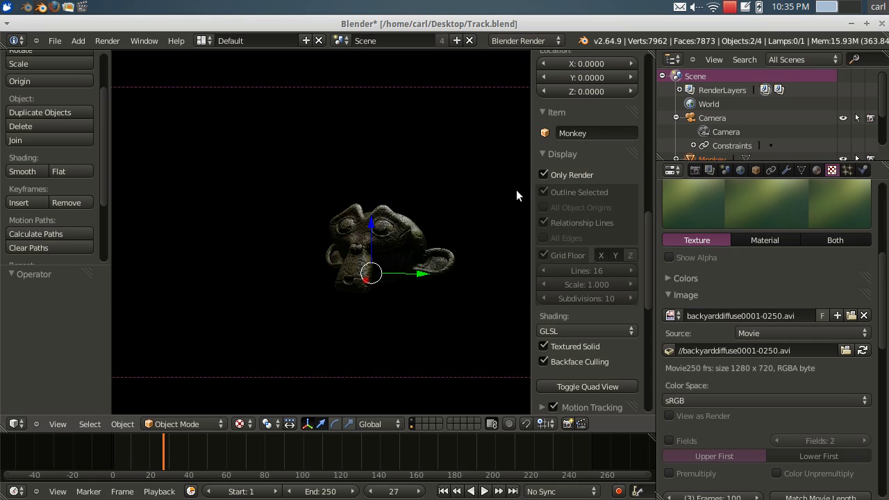
pyautogui.click(542, 174)
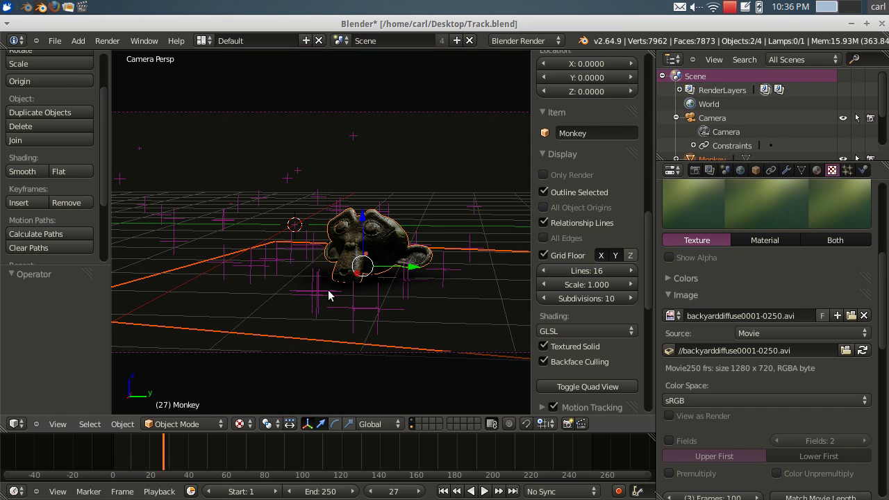
pyautogui.scroll(-1, 393, 295)
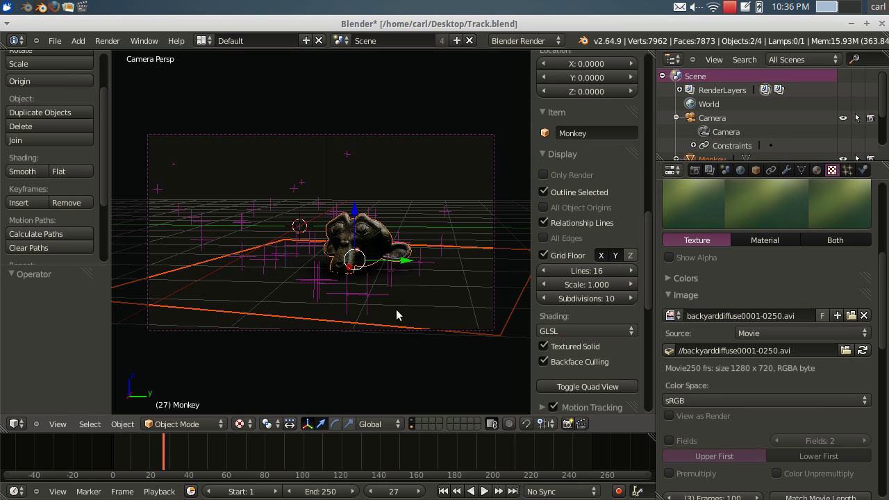
pyautogui.moveTo(415, 277); pyautogui.dragTo(347, 308, button='middle')
pyautogui.scroll(5, 345, 302)
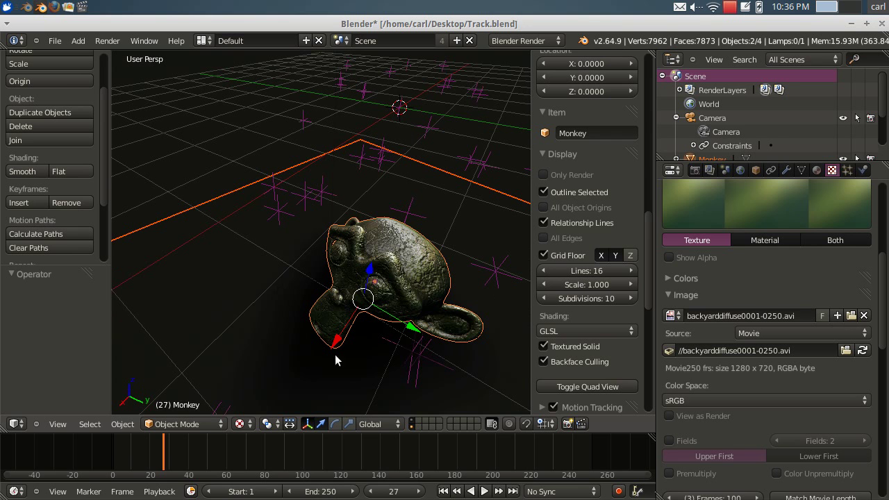
pyautogui.moveTo(468, 338); pyautogui.dragTo(454, 254, button='middle')
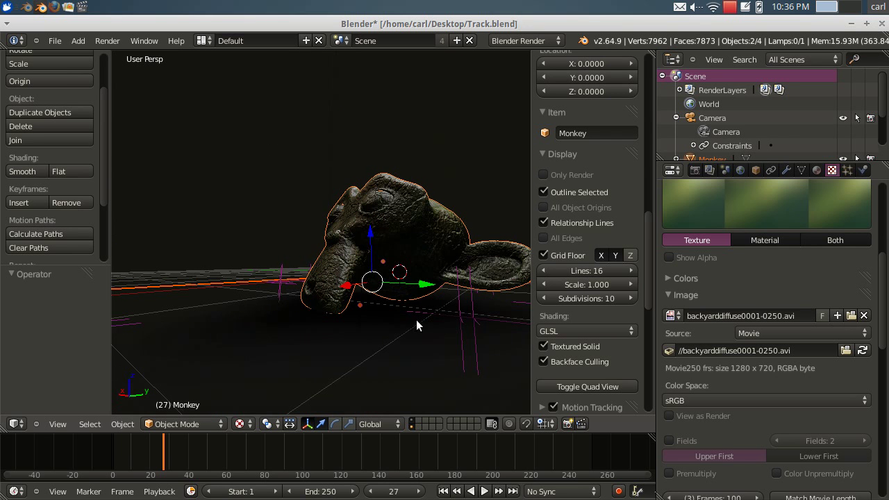
pyautogui.moveTo(417, 325); pyautogui.dragTo(412, 275, button='middle')
pyautogui.scroll(-3, 440, 305)
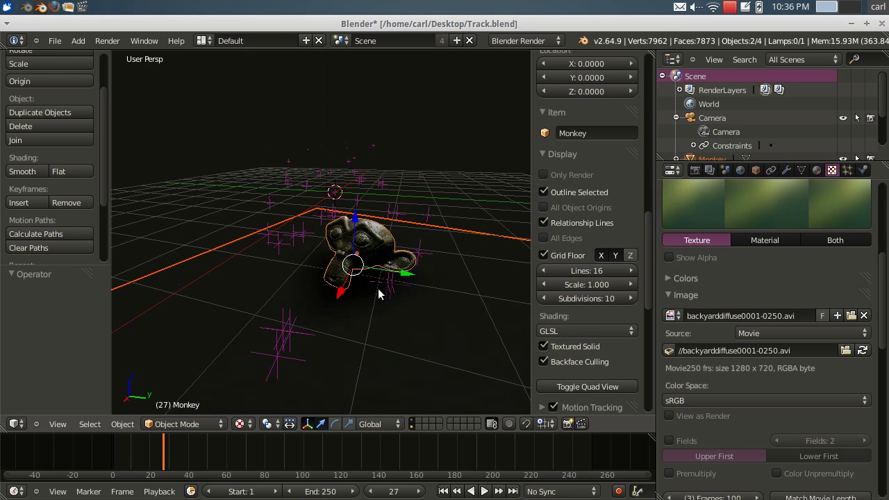
pyautogui.scroll(-2, 378, 294)
pyautogui.scroll(-3, 378, 291)
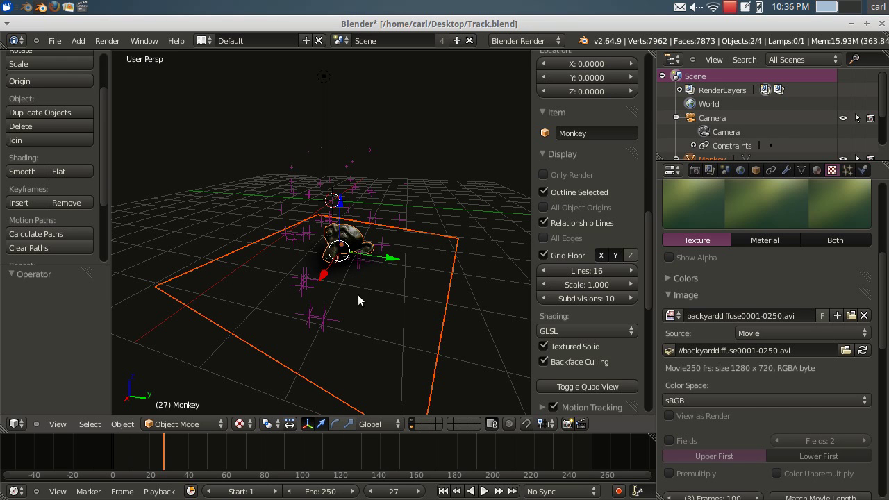
pyautogui.scroll(1, 382, 294)
pyautogui.moveTo(379, 297); pyautogui.dragTo(389, 305, button='middle')
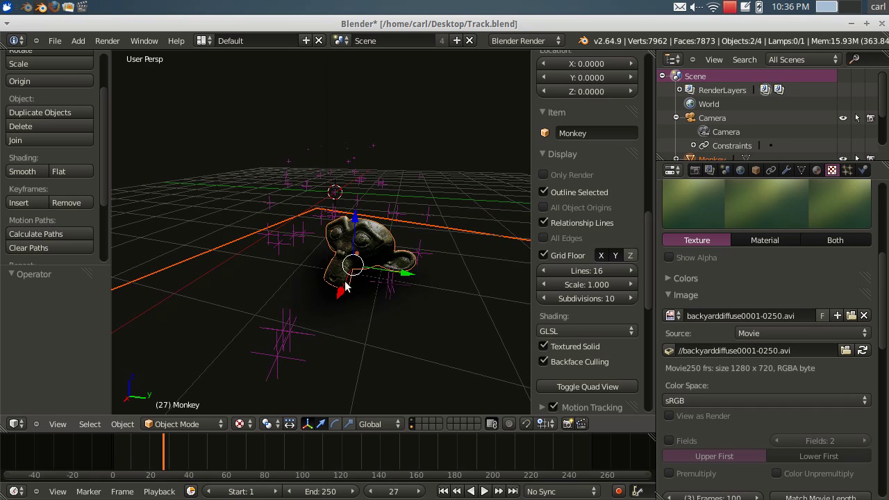
pyautogui.moveTo(440, 283); pyautogui.dragTo(448, 273, button='middle')
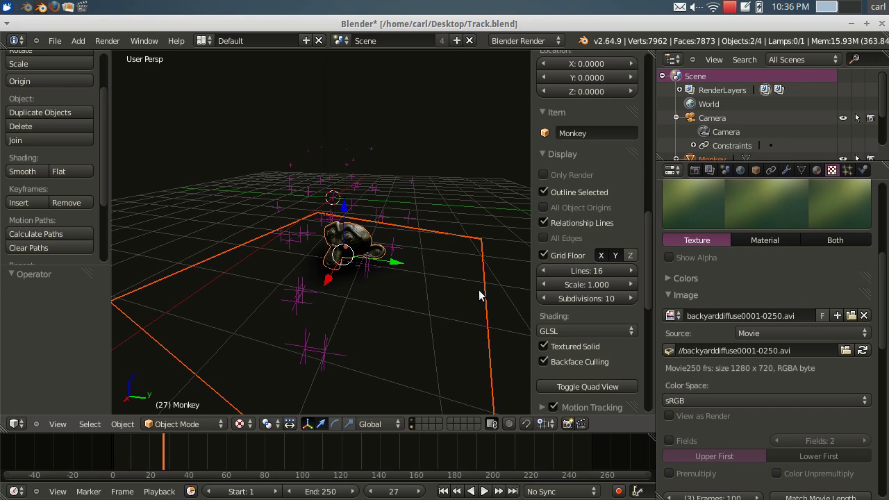
pyautogui.scroll(3, 374, 298)
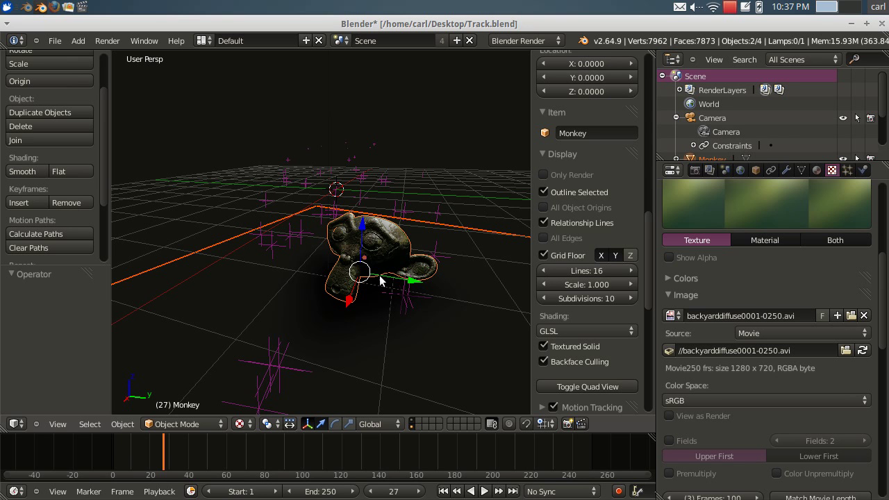
pyautogui.scroll(2, 389, 354)
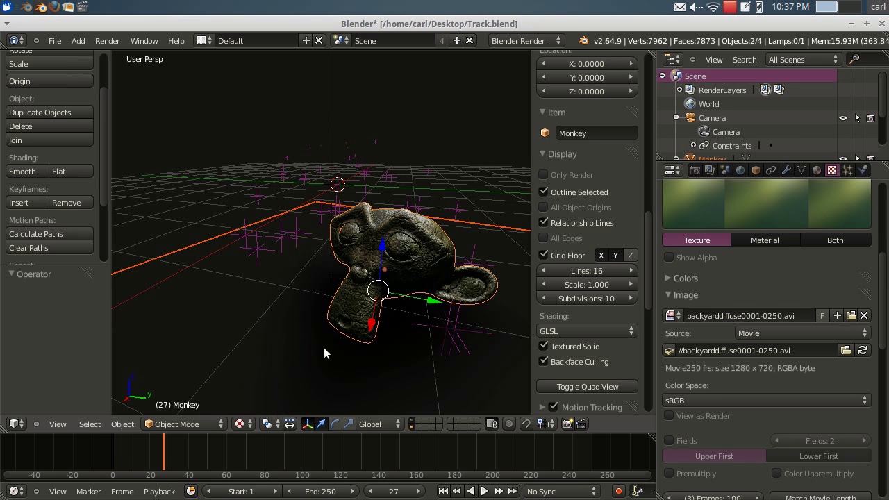
pyautogui.scroll(-2, 337, 351)
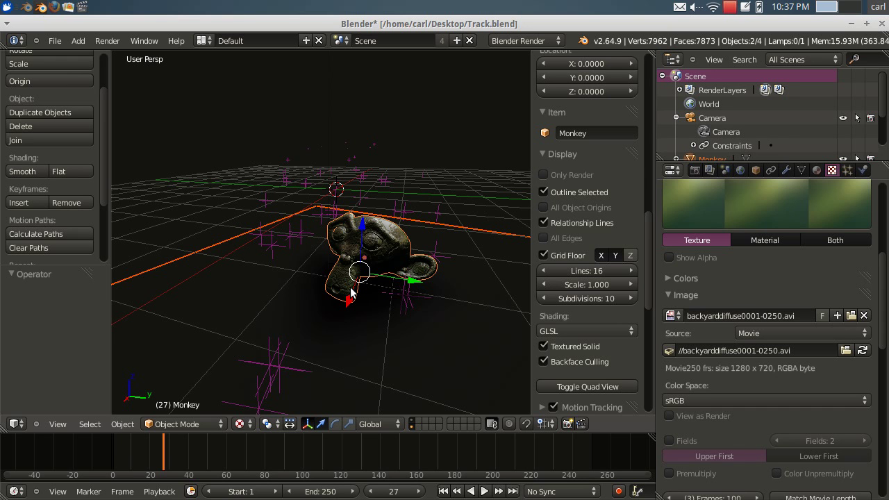
pyautogui.scroll(-1, 370, 293)
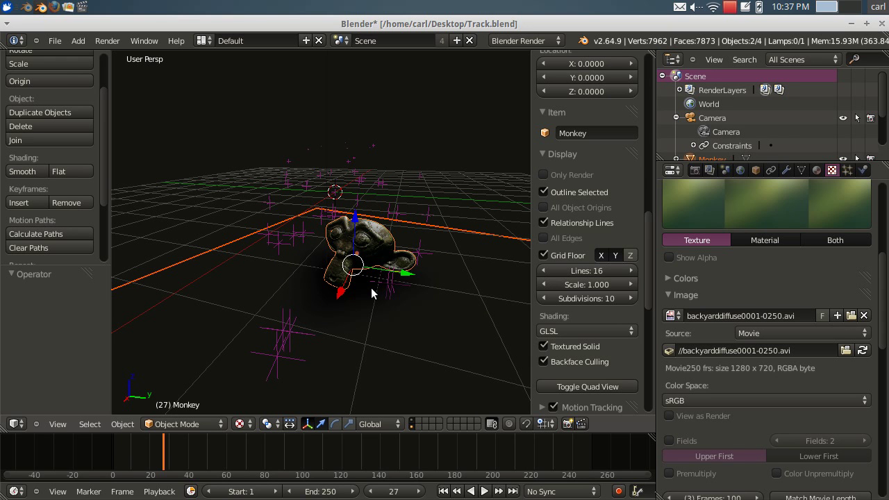
pyautogui.scroll(-1, 389, 285)
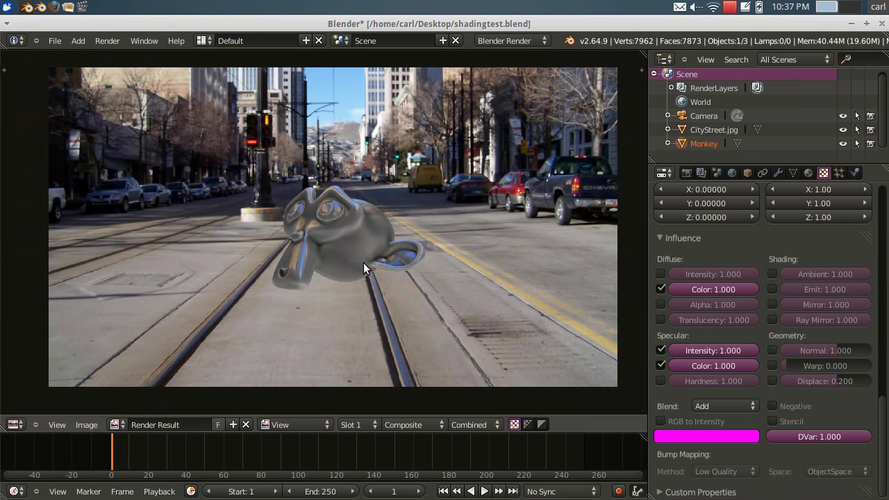
pyautogui.scroll(-1, 359, 282)
pyautogui.scroll(2, 342, 235)
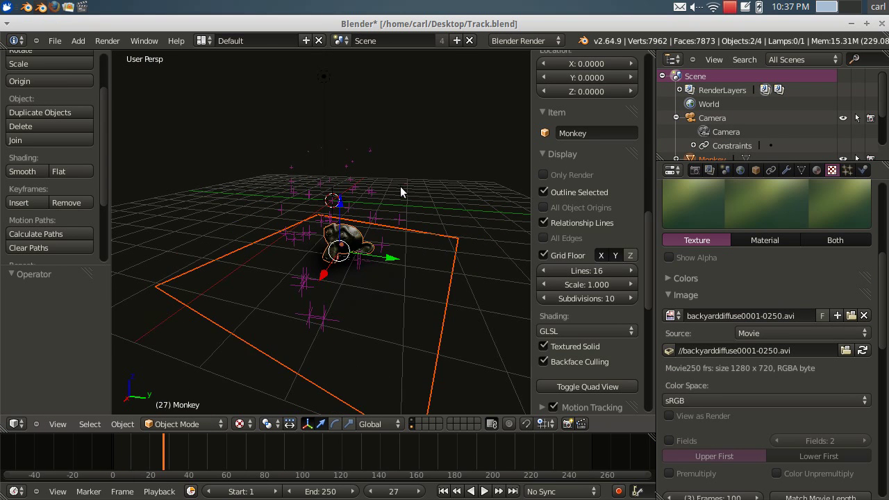
# Orbit and zoom the 3D view to a low side angle on the textured monkey
pyautogui.moveTo(398, 184); pyautogui.dragTo(317, 133, button='middle')
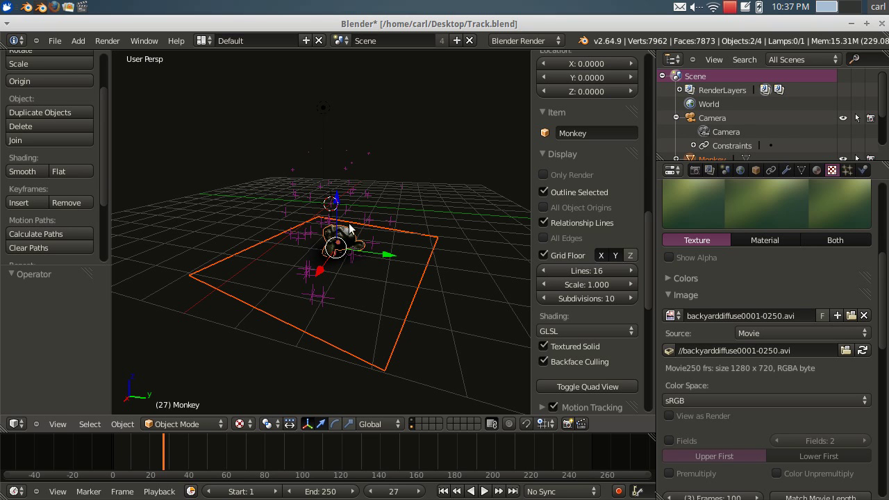
pyautogui.scroll(6, 370, 255)
pyautogui.moveTo(370, 256)
pyautogui.mouseDown(button='middle')
pyautogui.moveTo(374, 247)
pyautogui.moveTo(370, 269)
pyautogui.mouseUp(button='middle')
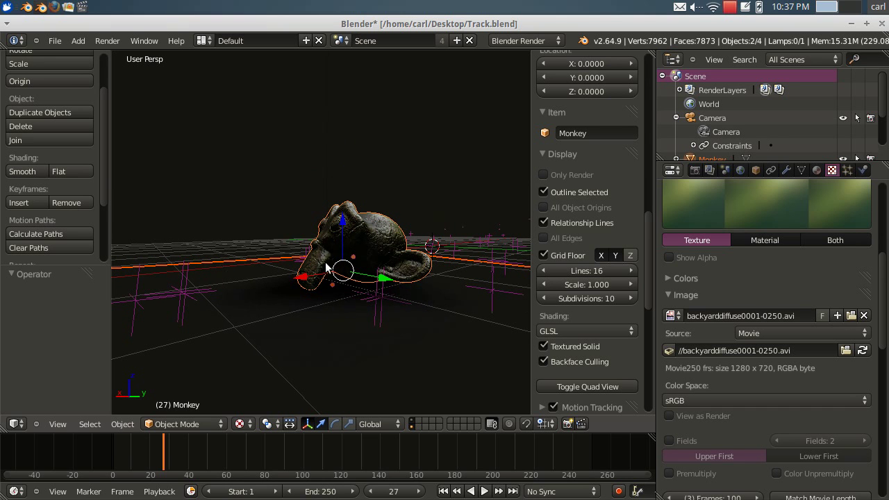
# Show the Monkey material: Lambert 0.800, CookTorr 0.500, Emit 0.05, Ambient 1.000
pyautogui.click(816, 170)
pyautogui.scroll(-5, 773, 378)
pyautogui.scroll(-3, 773, 379)
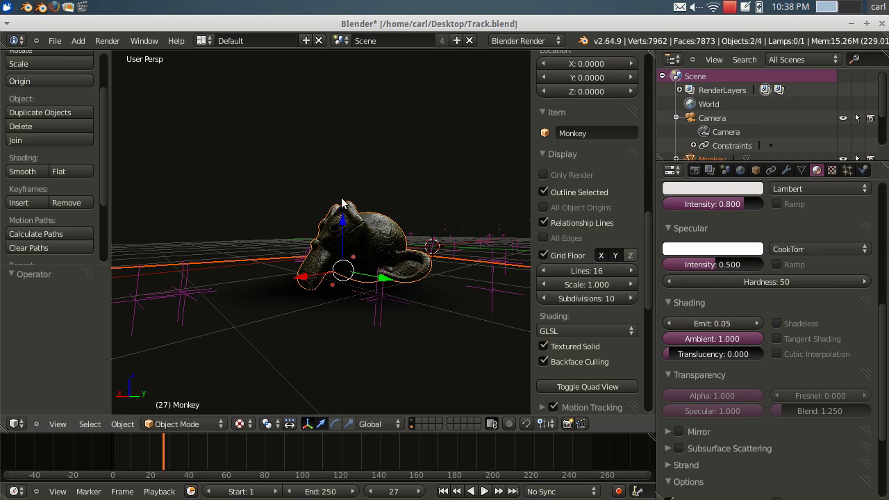
pyautogui.scroll(1, 384, 263)
pyautogui.scroll(2, 385, 262)
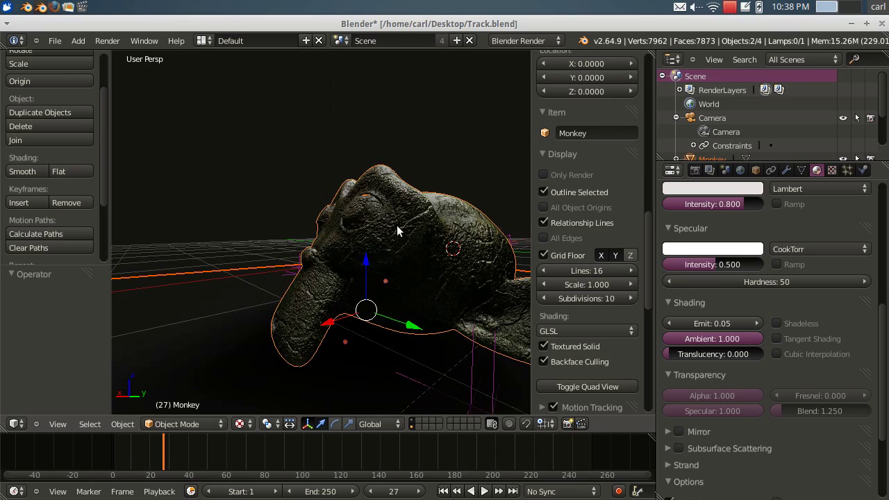
pyautogui.moveTo(397, 225); pyautogui.dragTo(390, 260, button='middle')
pyautogui.scroll(-2, 440, 246)
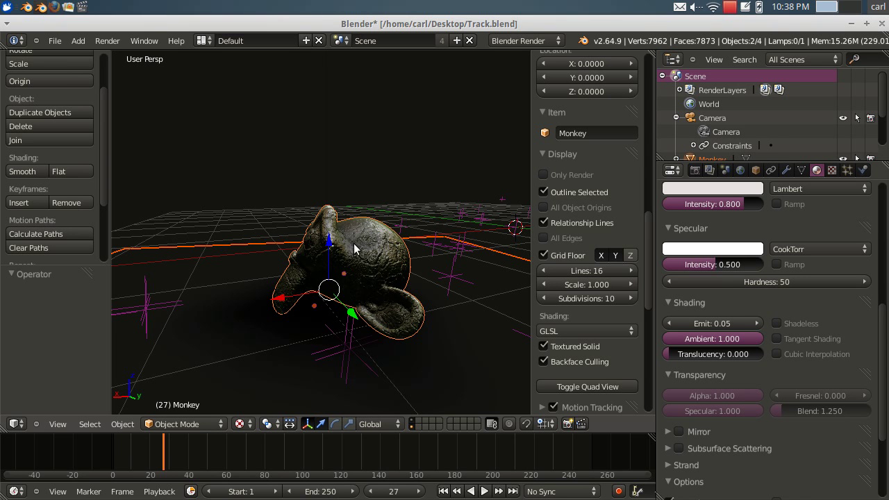
pyautogui.moveTo(285, 236); pyautogui.dragTo(421, 236, button='middle')
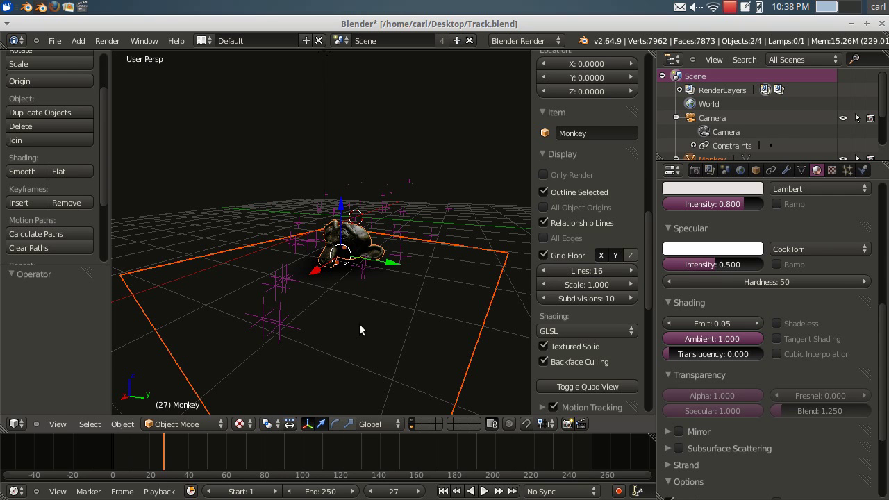
# Switch to camera view and enable Background Images to show V_0145.MP4 behind the monkey
pyautogui.click(58, 424)
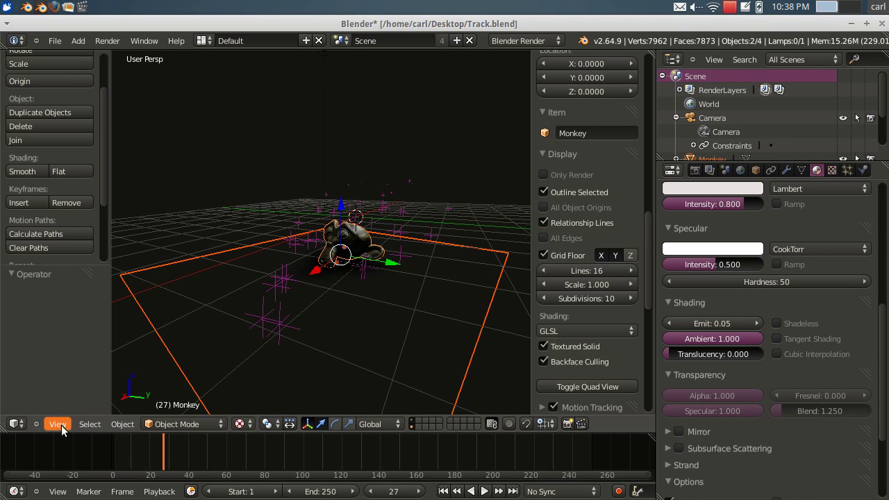
pyautogui.click(82, 377)
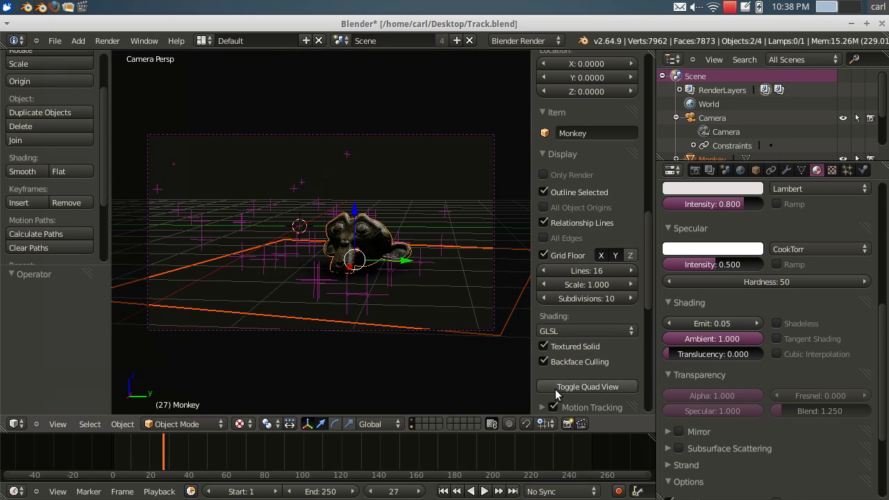
pyautogui.scroll(-3, 559, 389)
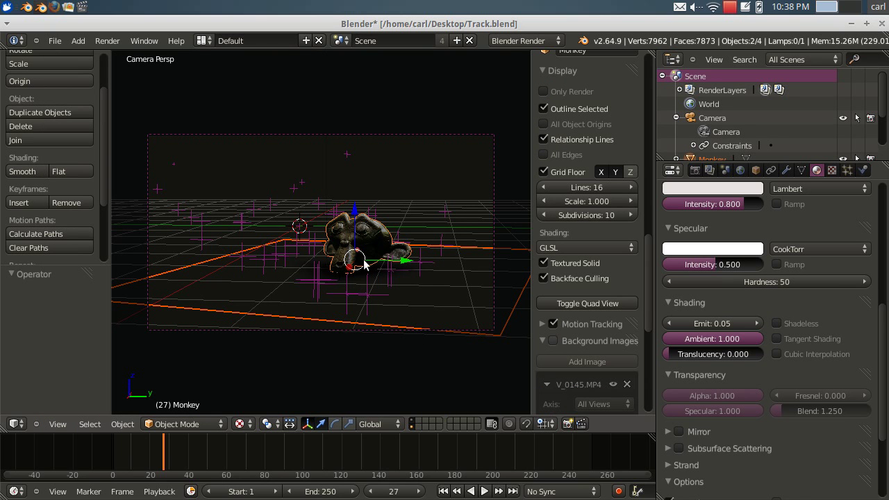
pyautogui.click(553, 340)
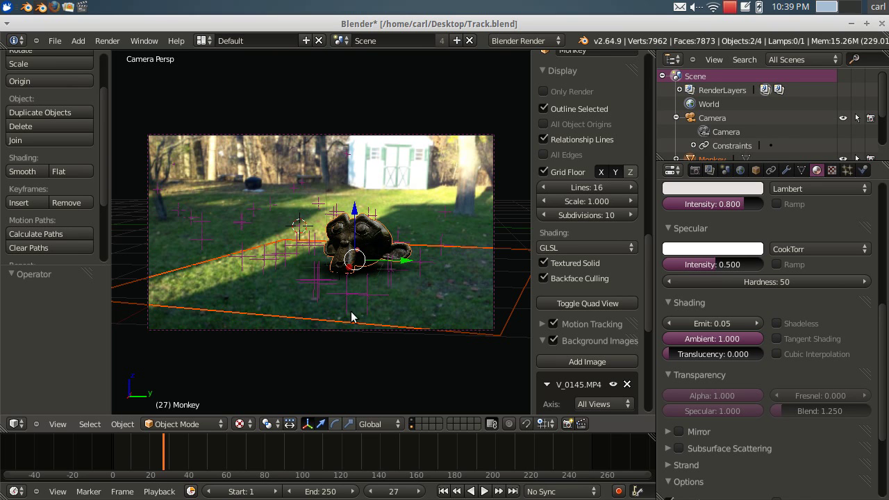
pyautogui.scroll(4, 352, 313)
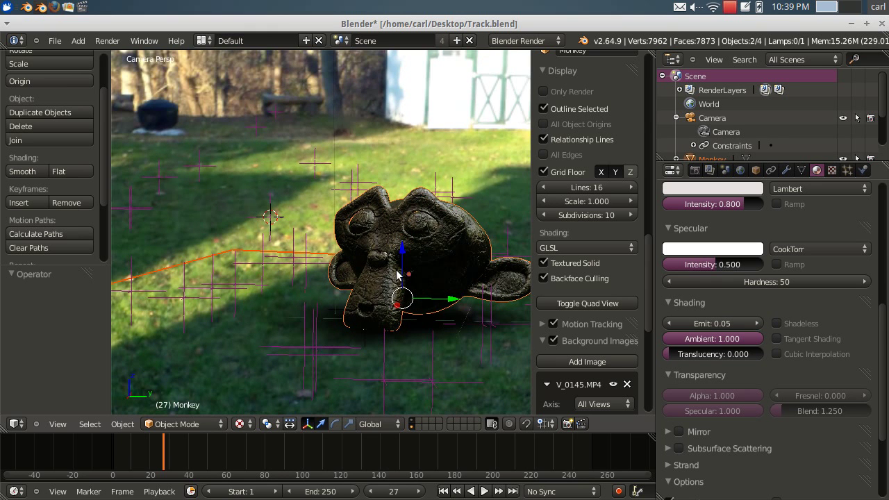
pyautogui.scroll(-4, 397, 276)
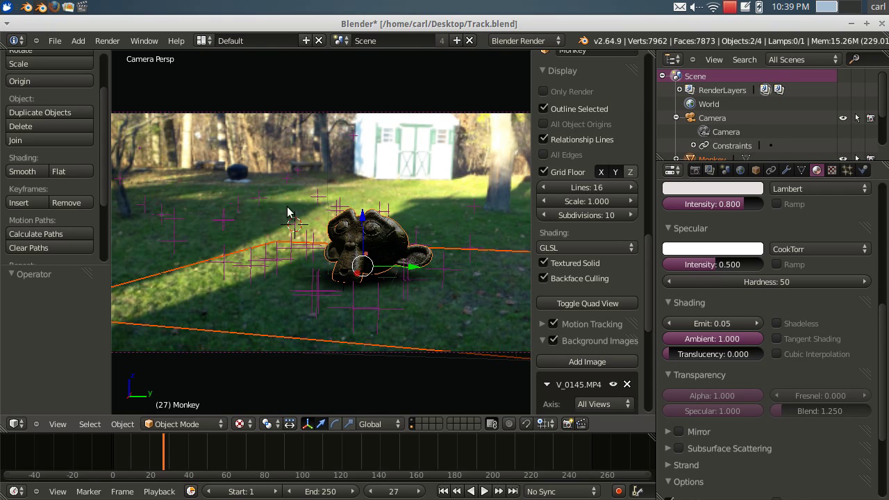
# Switch to the Video Editing layout and step the playhead forward one frame
pyautogui.click(201, 40)
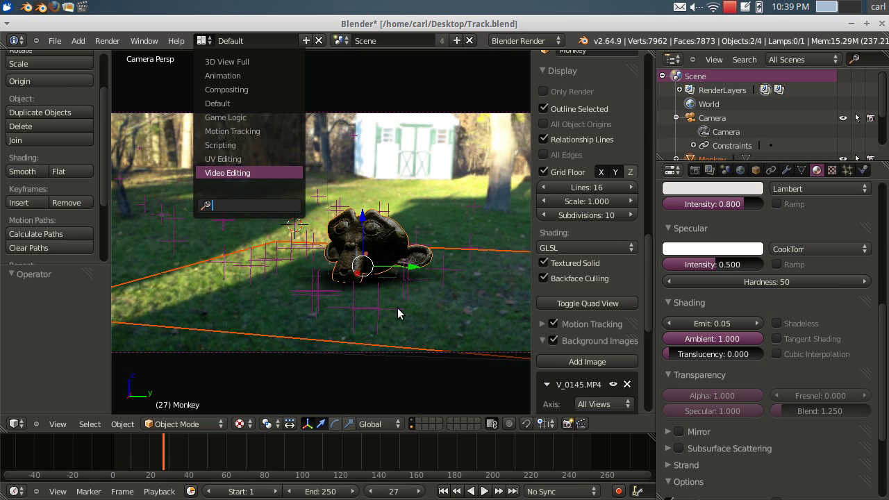
pyautogui.press('Return')
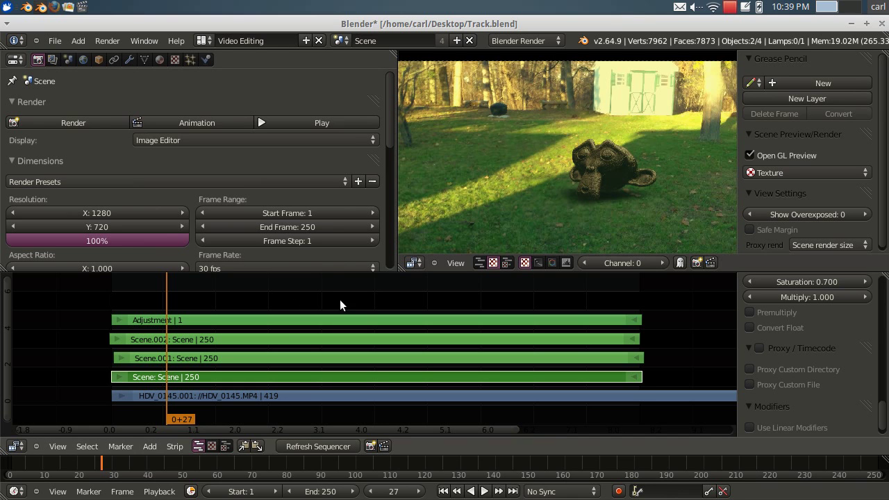
pyautogui.press('Up')
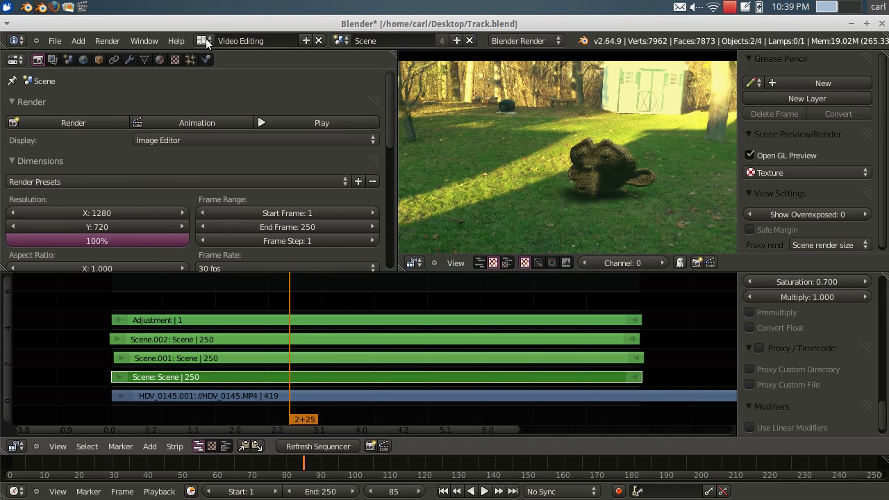
# In the Default layout turn off Background Images, then return to Video Editing
pyautogui.click(205, 41)
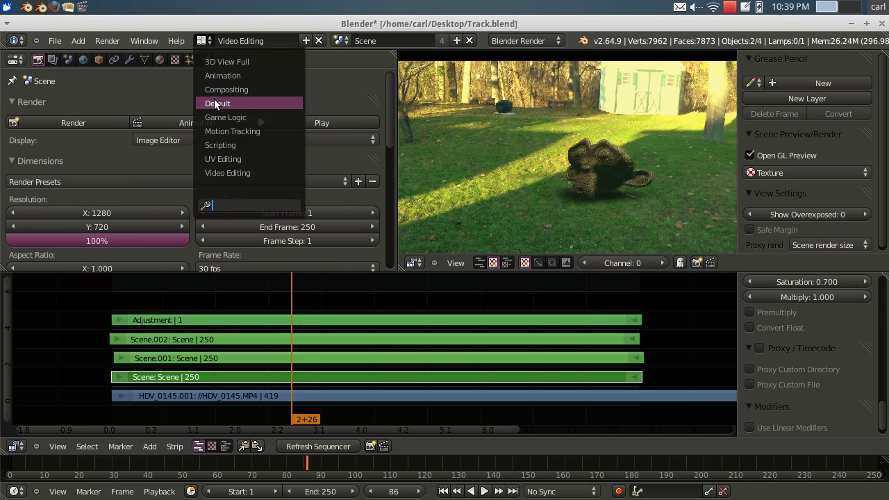
pyautogui.press('Return')
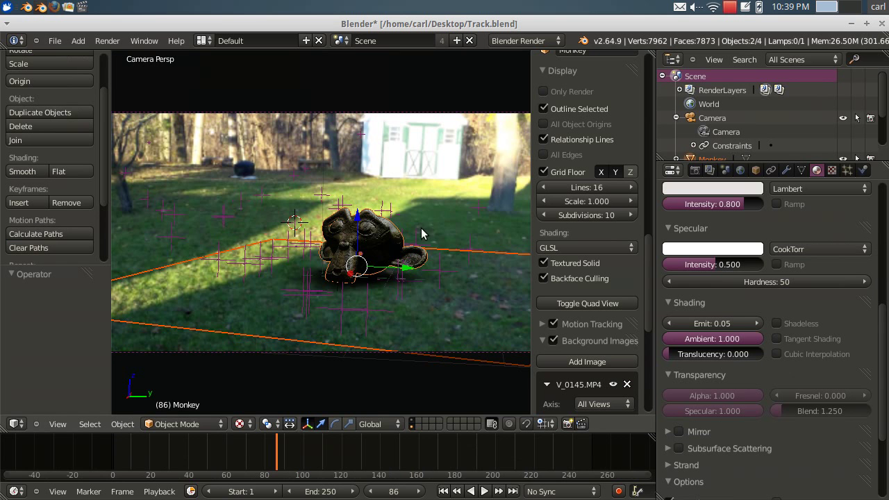
pyautogui.click(554, 341)
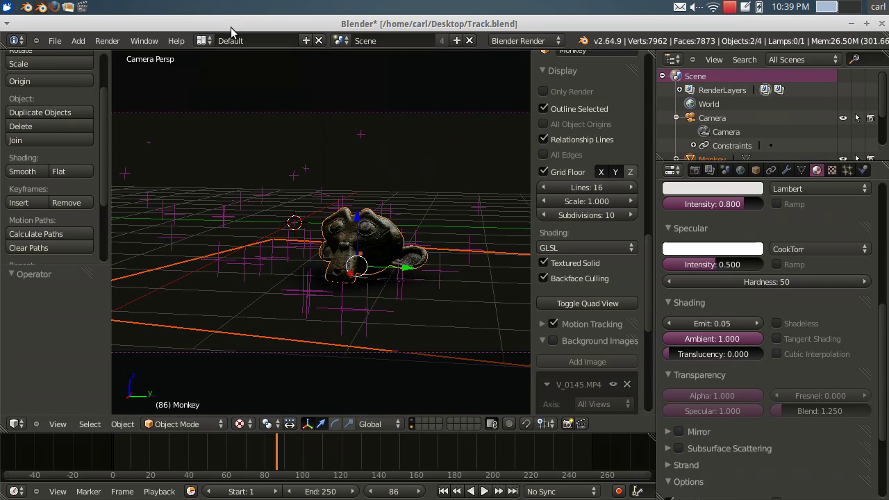
pyautogui.click(205, 40)
pyautogui.click(240, 173)
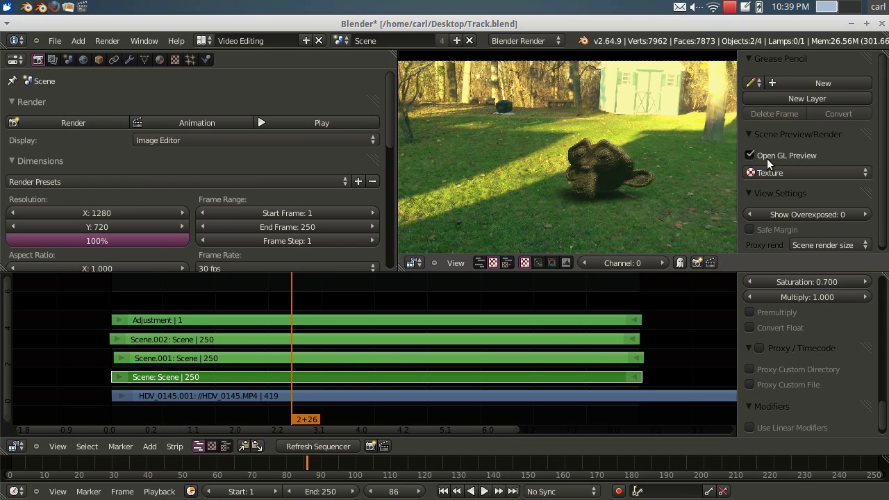
pyautogui.scroll(4, 654, 200)
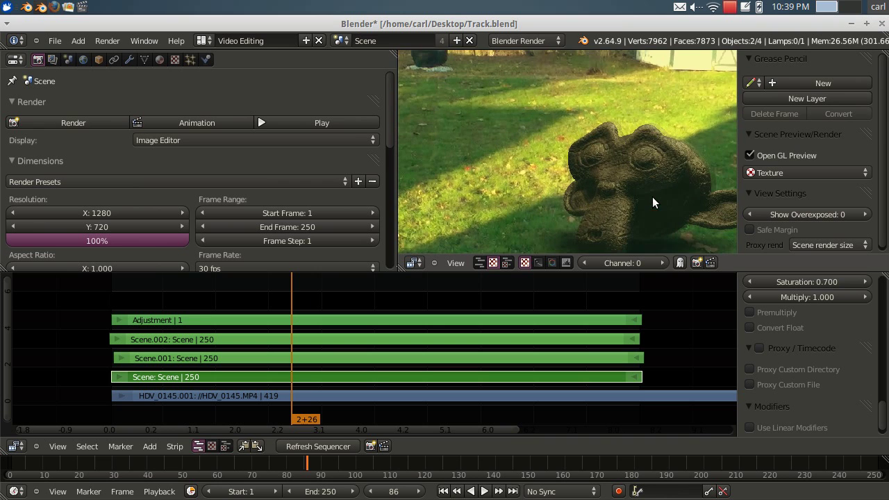
pyautogui.scroll(-3, 585, 219)
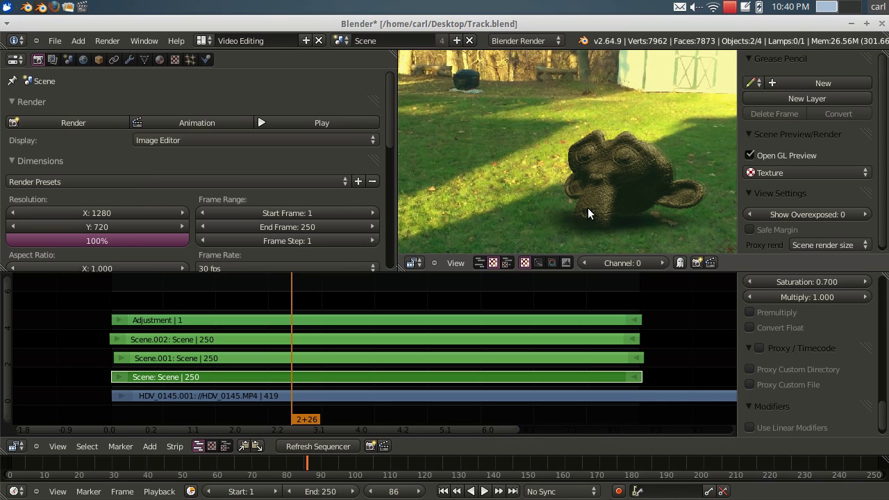
pyautogui.scroll(2, 609, 212)
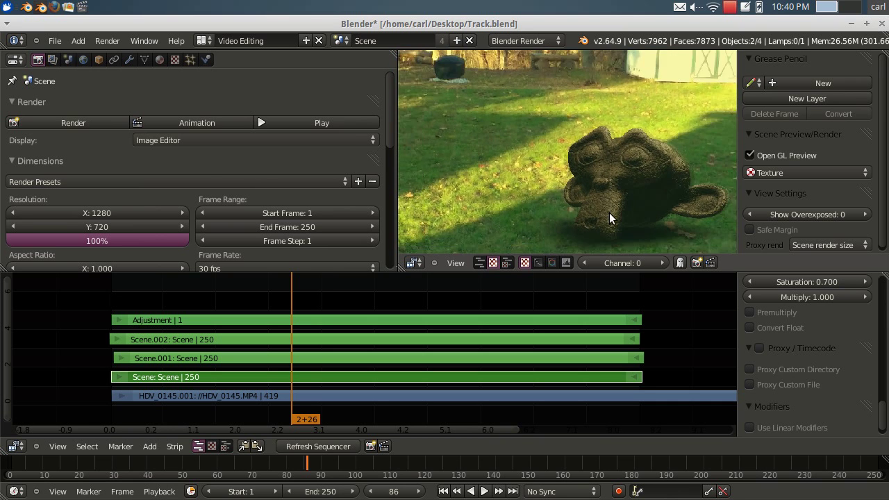
pyautogui.scroll(-2, 604, 175)
pyautogui.moveTo(603, 175); pyautogui.dragTo(569, 153, button='middle')
pyautogui.scroll(-2, 570, 153)
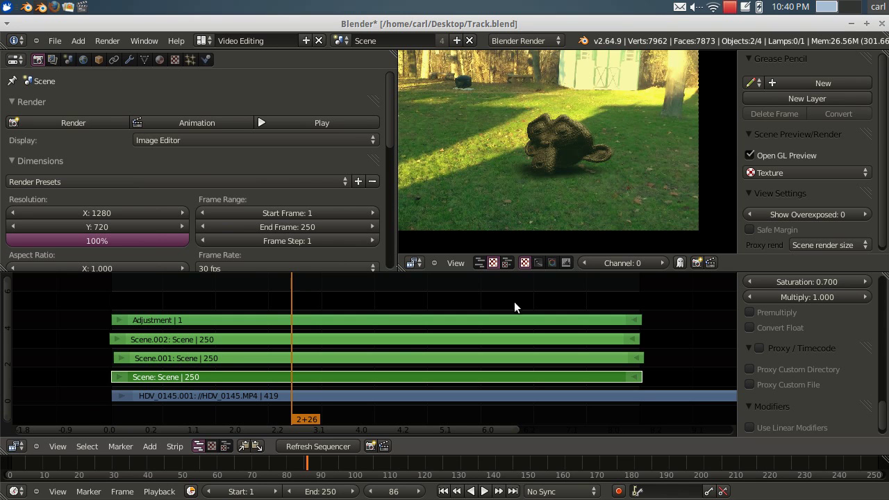
pyautogui.scroll(8, 883, 402)
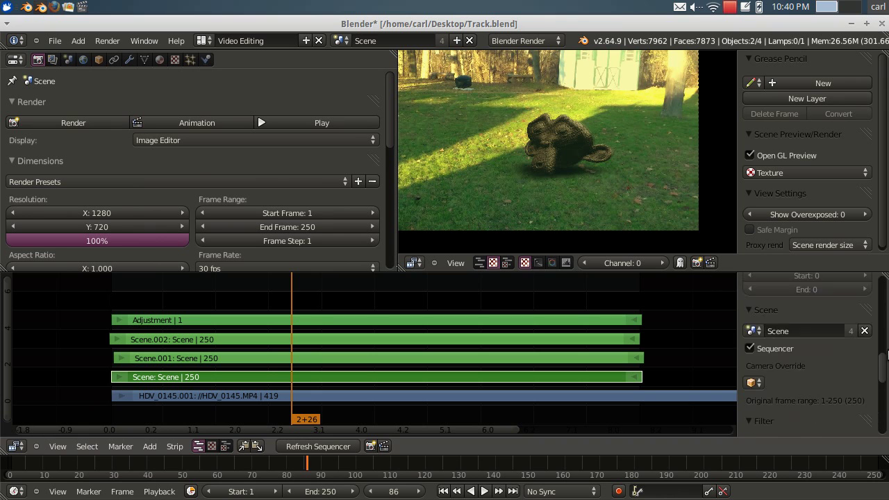
pyautogui.scroll(2, 592, 193)
pyautogui.scroll(2, 592, 194)
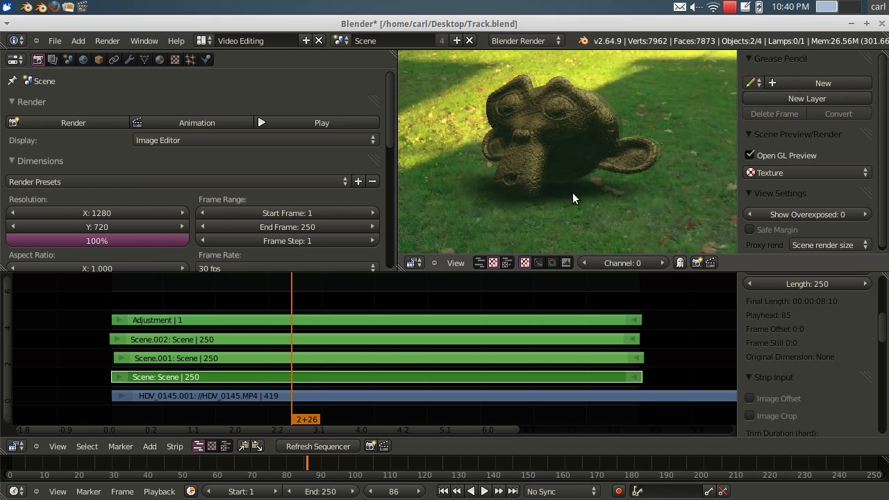
pyautogui.scroll(-3, 510, 136)
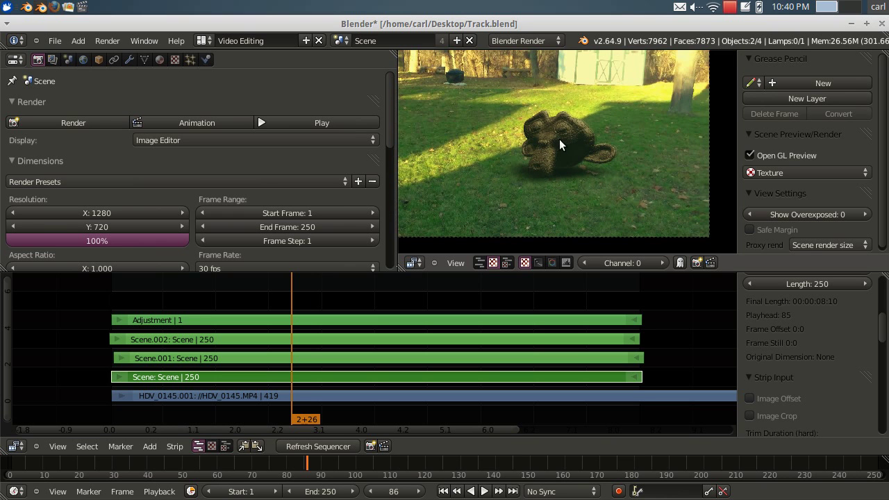
pyautogui.scroll(4, 590, 162)
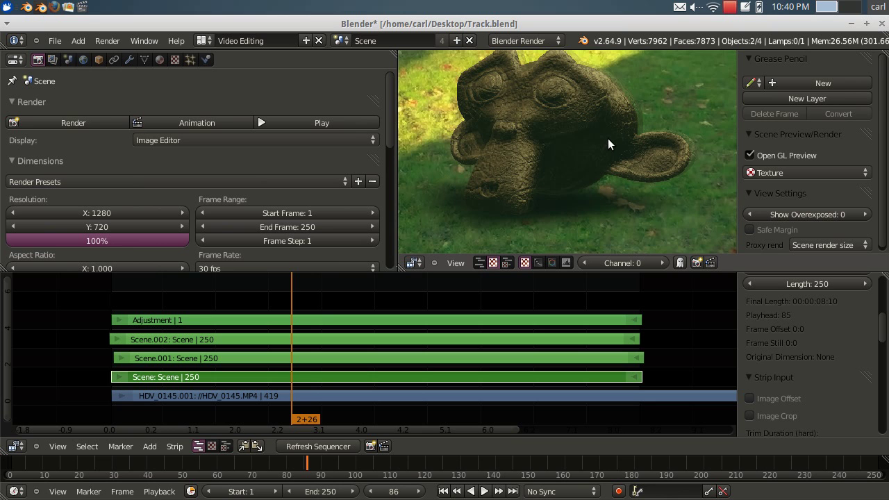
pyautogui.scroll(1, 608, 138)
pyautogui.moveTo(606, 143); pyautogui.dragTo(603, 171, button='middle')
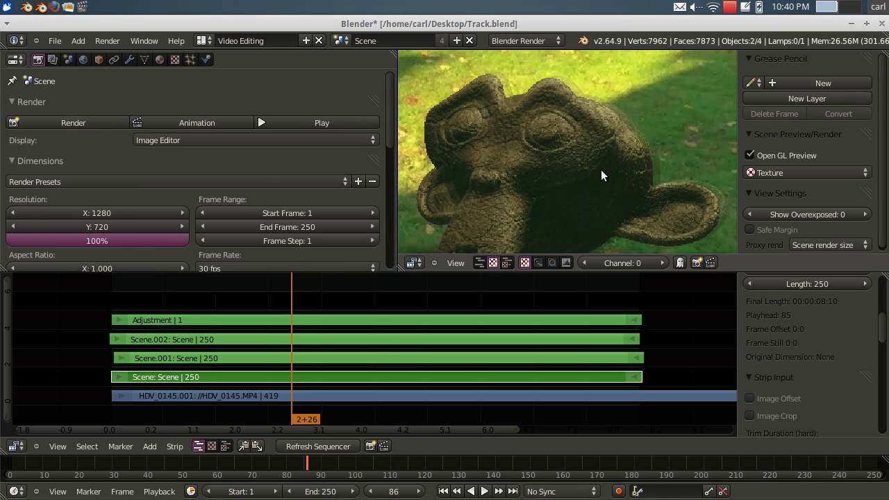
pyautogui.scroll(-4, 539, 131)
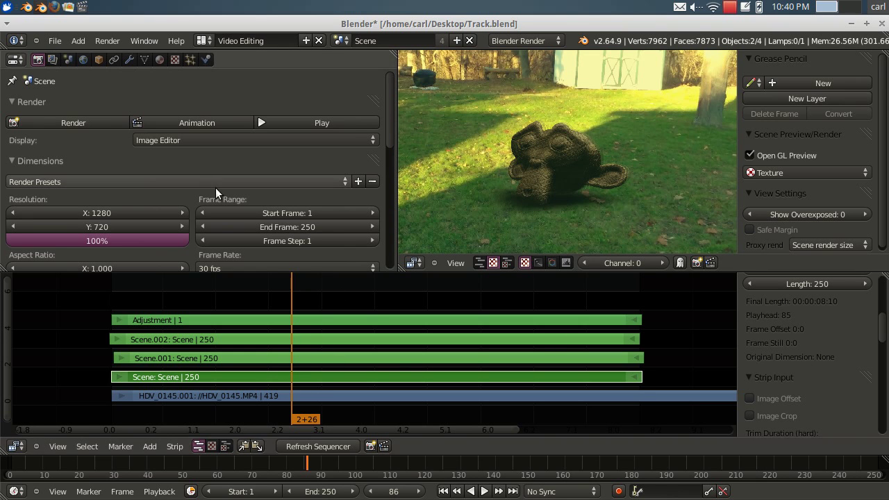
pyautogui.scroll(-4, 226, 189)
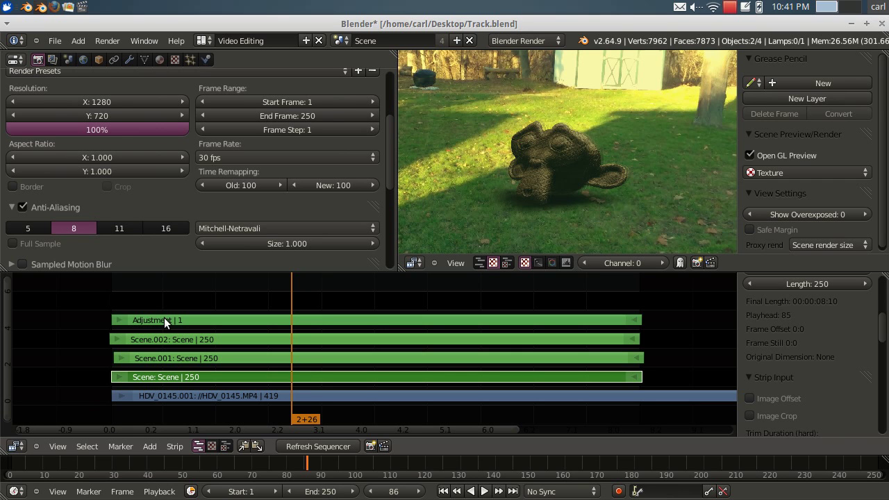
pyautogui.click(150, 446)
pyautogui.click(149, 446)
pyautogui.moveTo(182, 351)
pyautogui.scroll(-2, 547, 209)
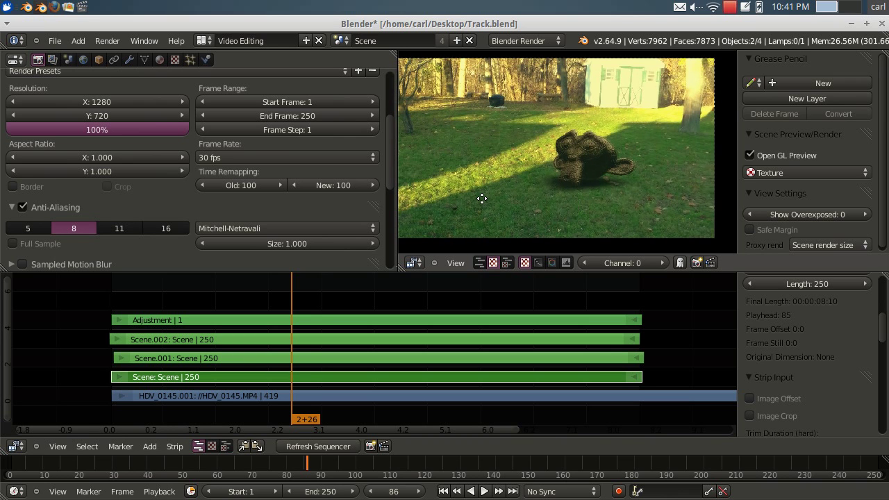
pyautogui.moveTo(483, 200); pyautogui.dragTo(493, 200, button='middle')
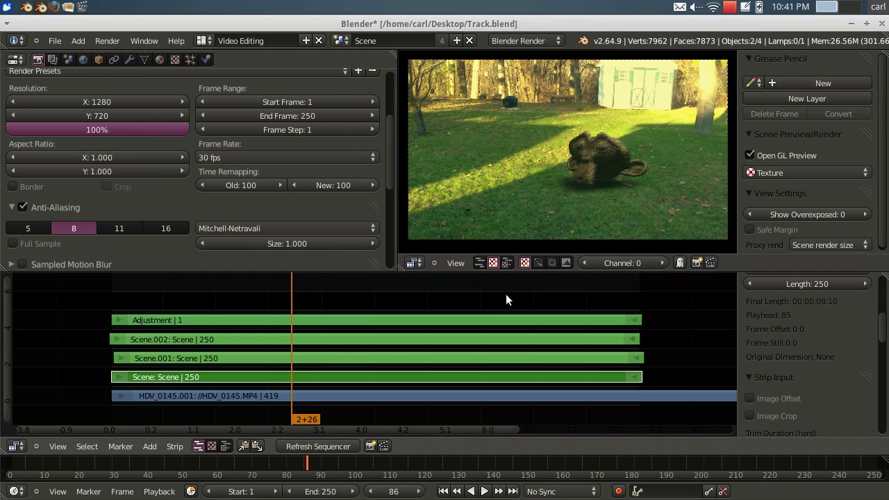
pyautogui.scroll(4, 579, 182)
pyautogui.scroll(-4, 693, 158)
# Select the Adjustment strip and scroll its sidebar to the Colors and Color Balance modifier
pyautogui.moveTo(883, 331); pyautogui.dragTo(886, 356)
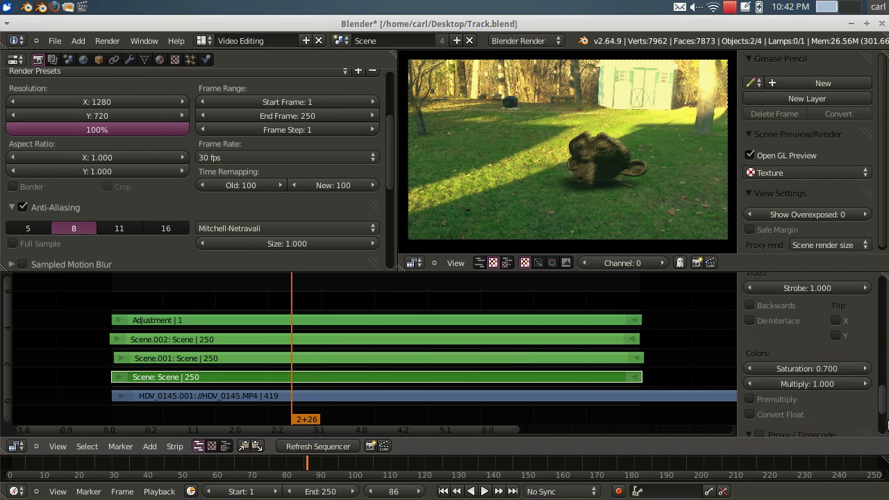
pyautogui.scroll(10, 887, 425)
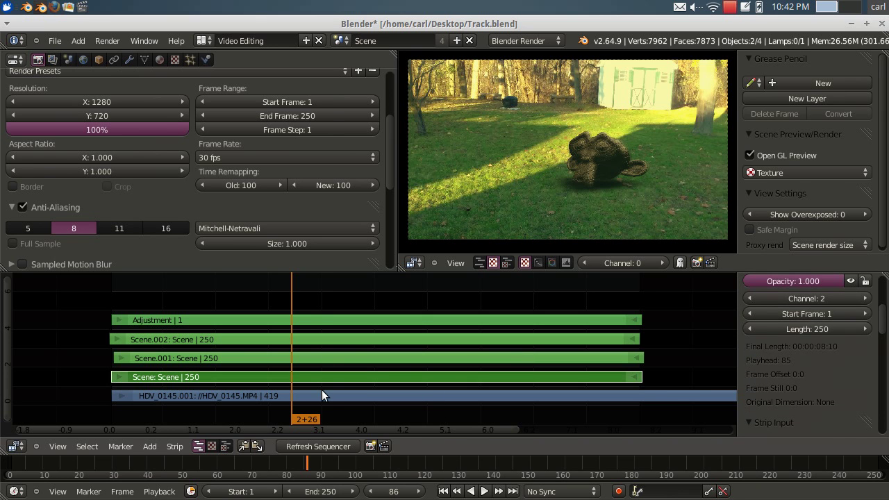
pyautogui.rightClick(337, 320)
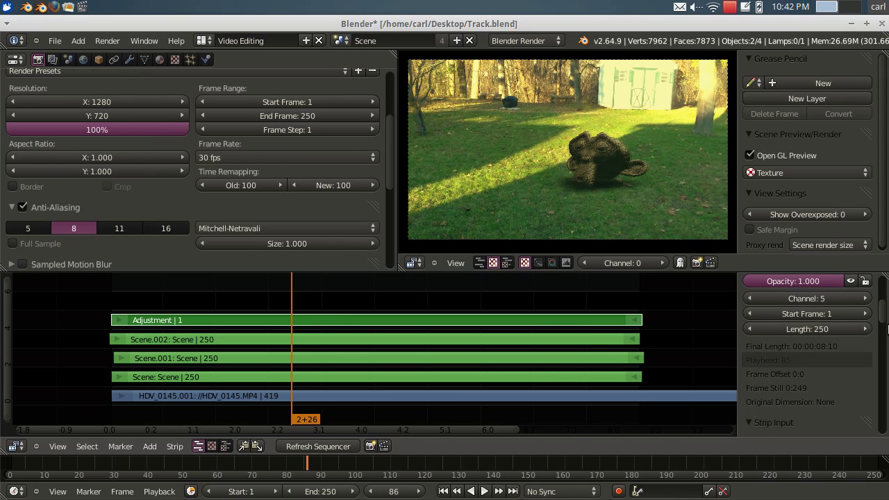
pyautogui.moveTo(887, 329); pyautogui.dragTo(794, 383)
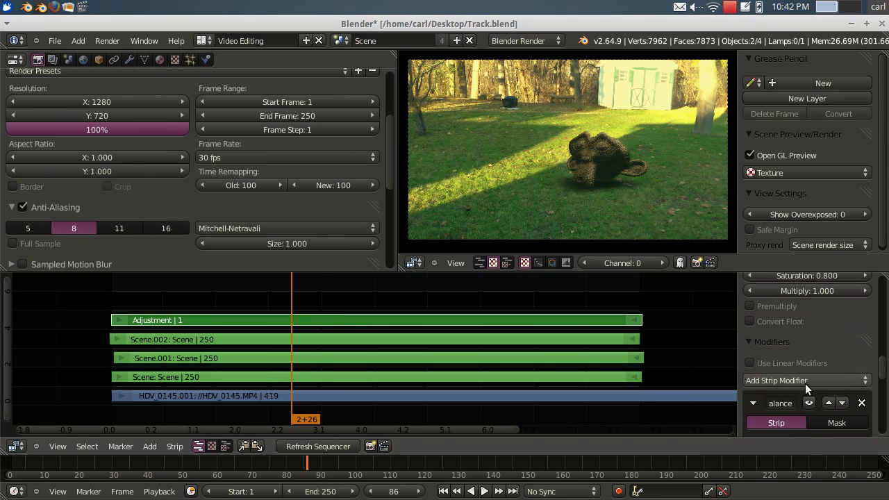
pyautogui.moveTo(886, 378)
pyautogui.mouseDown()
pyautogui.moveTo(887, 409)
pyautogui.moveTo(886, 371)
pyautogui.mouseUp()
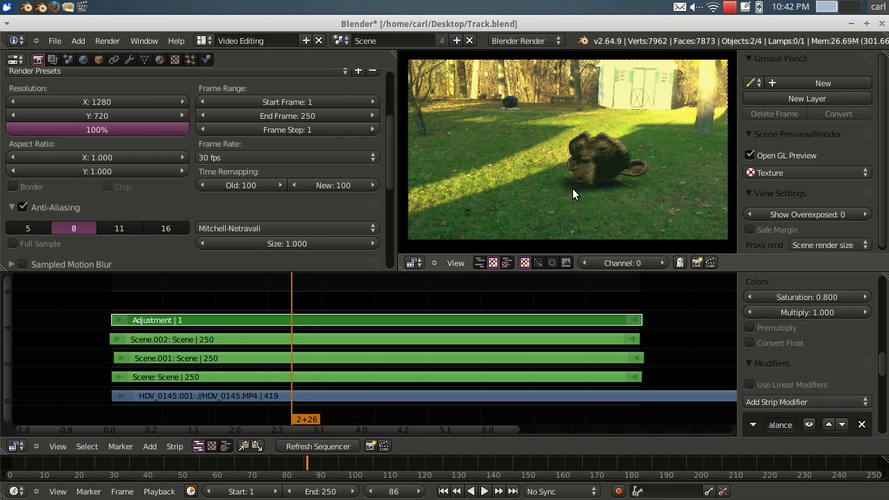
pyautogui.scroll(1, 595, 198)
pyautogui.scroll(-1, 594, 200)
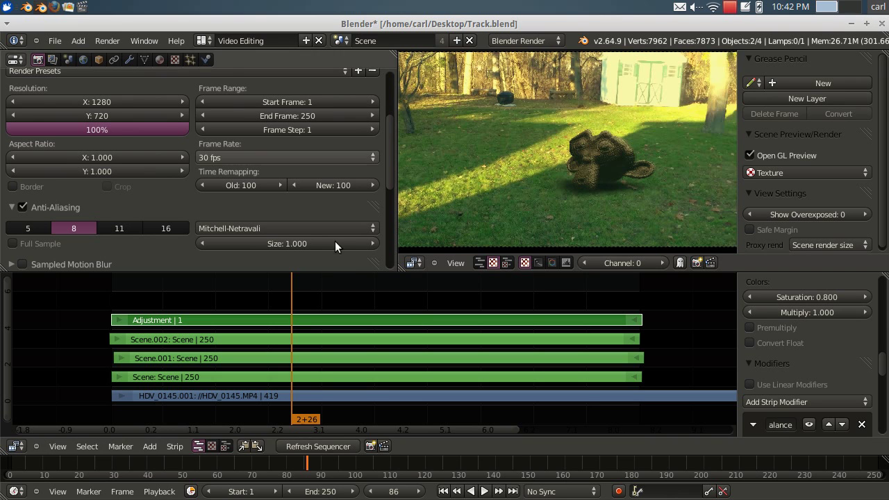
pyautogui.scroll(-1, 585, 168)
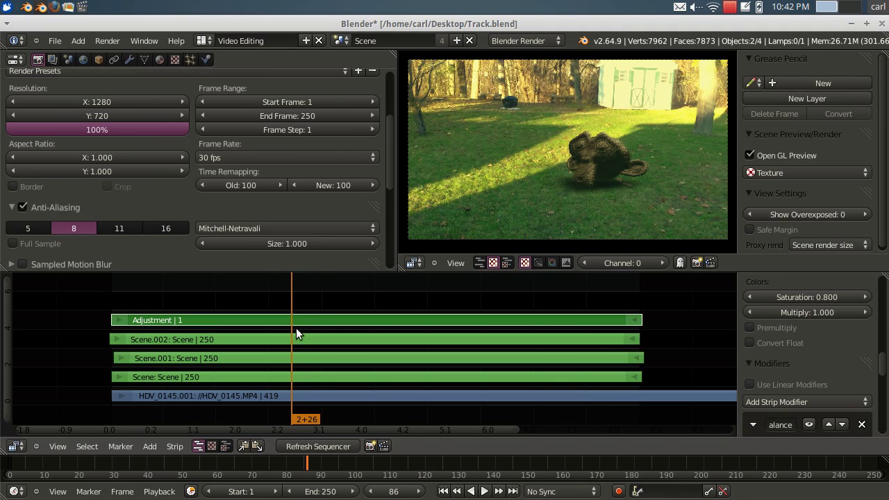
# Bring up the sequencer's Add > Effect Strip submenu listing the effect types
pyautogui.click(149, 446)
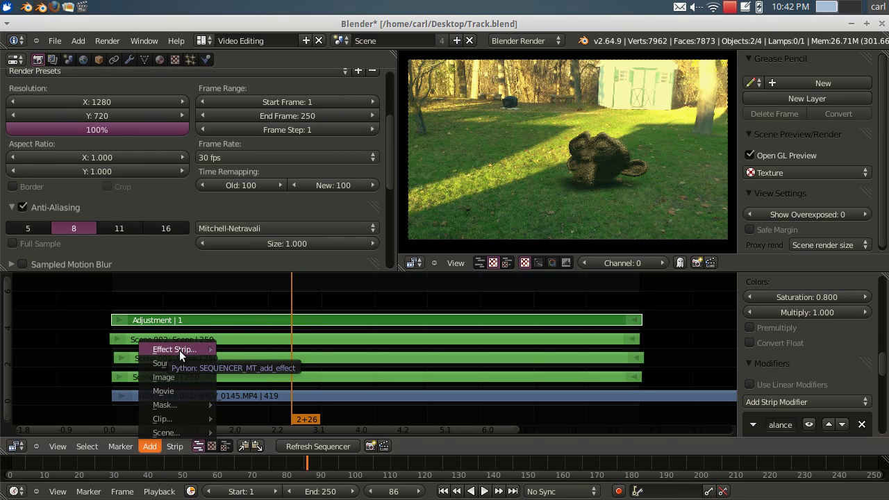
pyautogui.click(148, 446)
pyautogui.moveTo(172, 350)
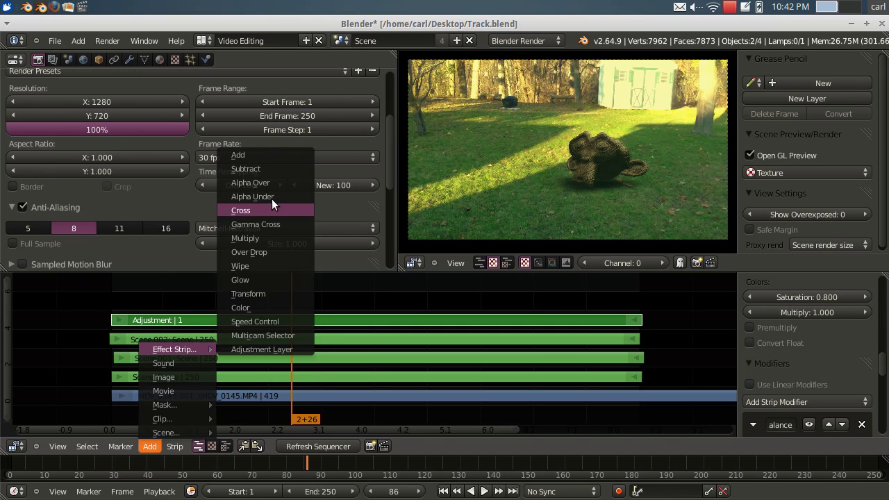
pyautogui.click(149, 447)
pyautogui.moveTo(187, 349)
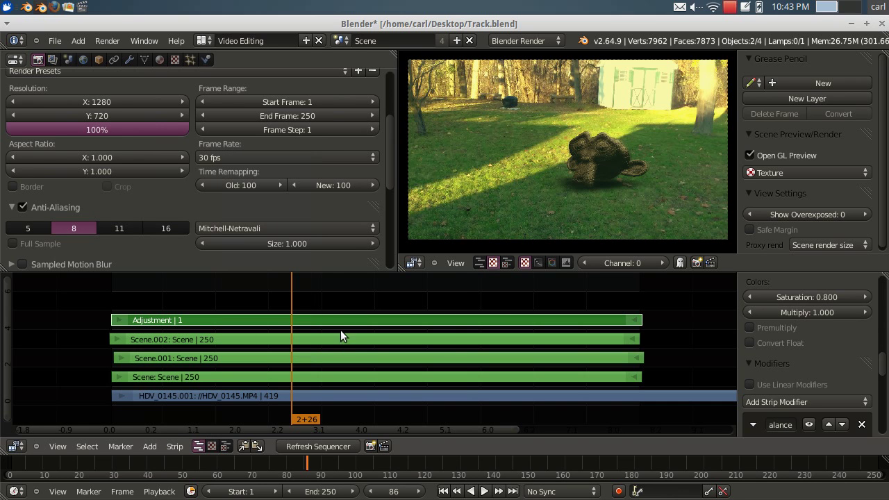
pyautogui.scroll(6, 822, 343)
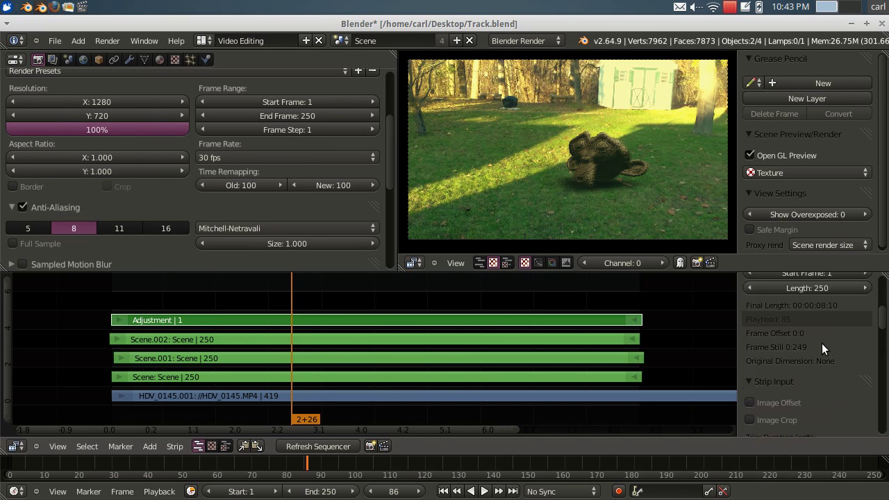
pyautogui.scroll(3, 822, 343)
pyautogui.scroll(1, 821, 343)
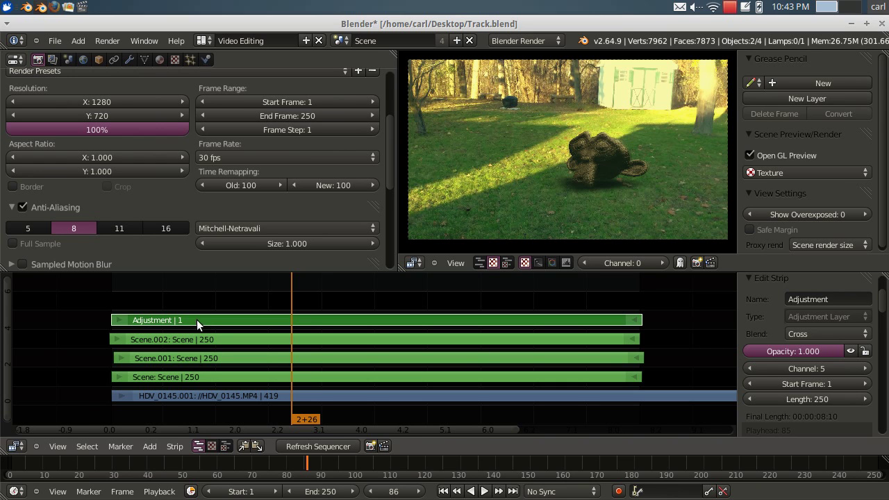
# Add a Glow effect strip and scroll the sidebar to its Threshold, Clamp and Blur settings
pyautogui.click(153, 446)
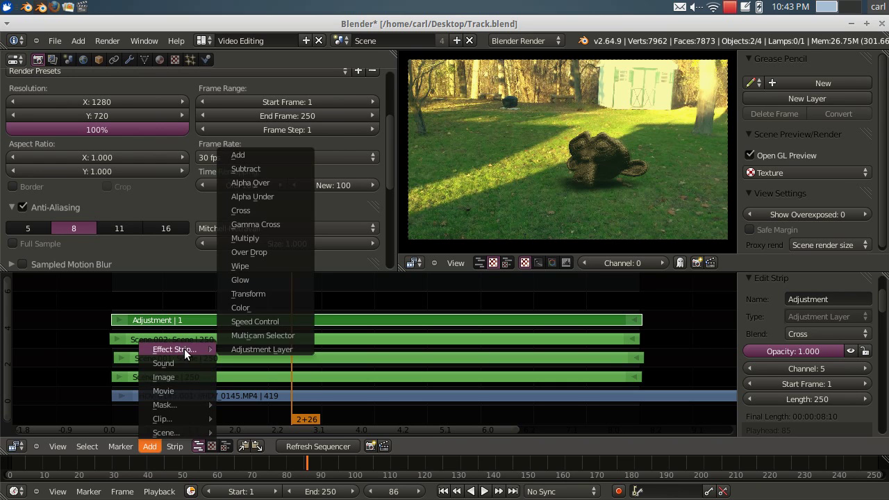
pyautogui.click(255, 281)
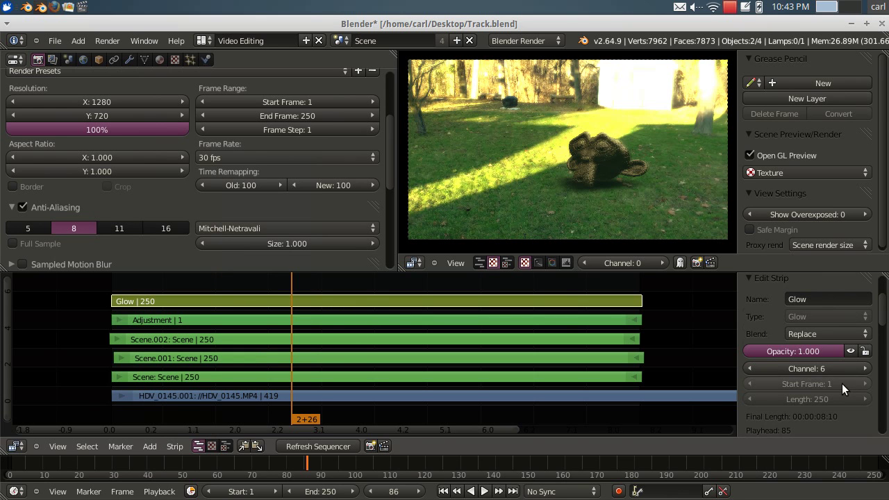
pyautogui.scroll(-6, 842, 384)
pyautogui.scroll(-2, 841, 383)
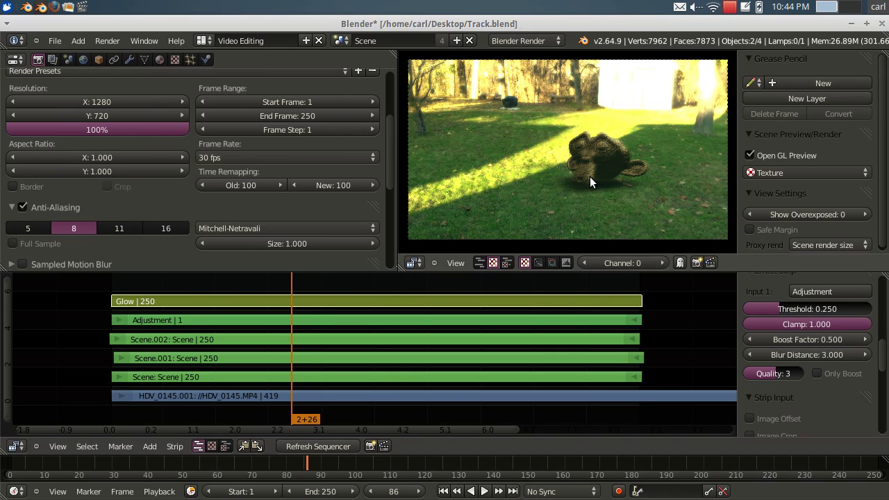
# Delete the selected Glow strip with X and confirm Erase Strips
pyautogui.press('x')
pyautogui.click(536, 299)
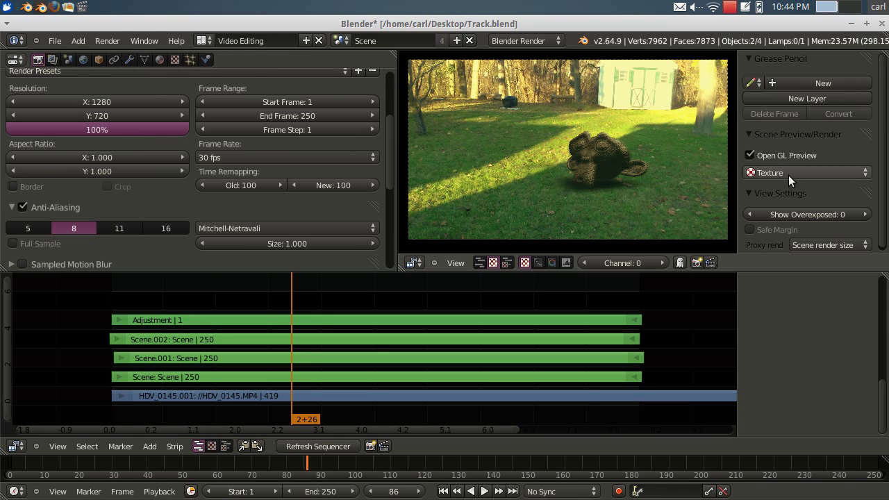
# OpenGL-render frame 86, then zoom and pan the Render Result to inspect it
pyautogui.click(696, 262)
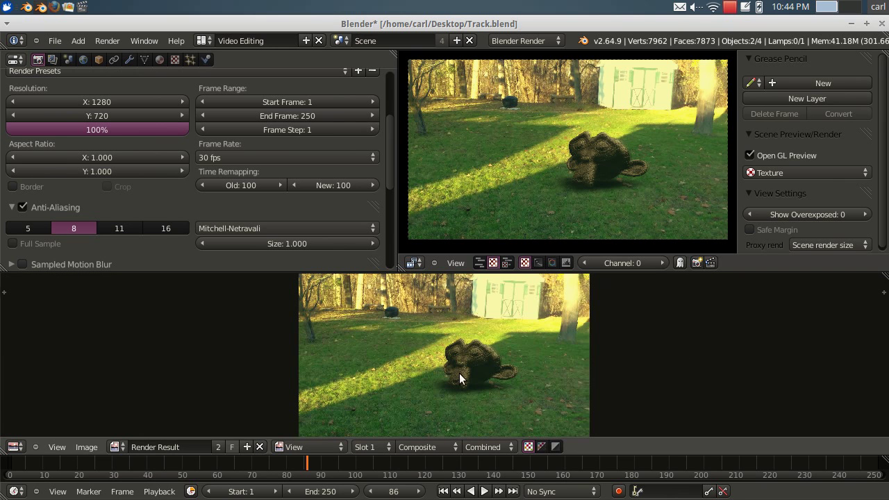
pyautogui.scroll(5, 500, 367)
pyautogui.scroll(-6, 414, 306)
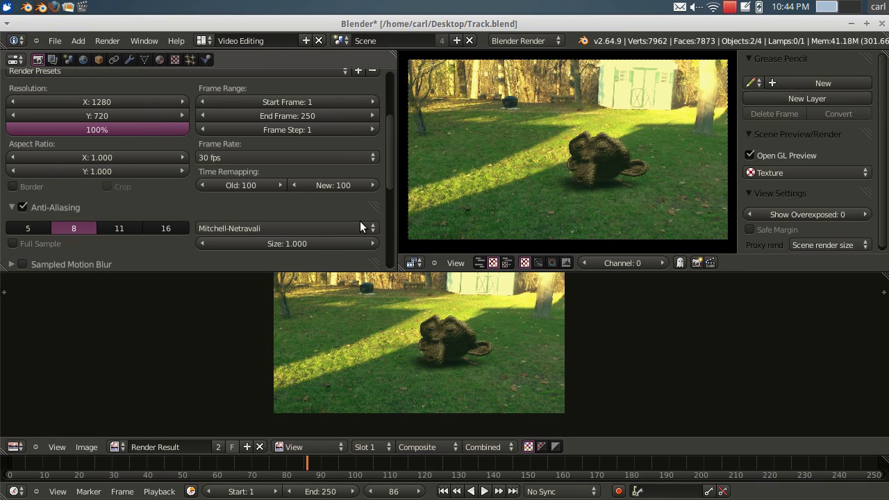
pyautogui.scroll(2, 516, 335)
pyautogui.moveTo(515, 335); pyautogui.dragTo(522, 371, button='middle')
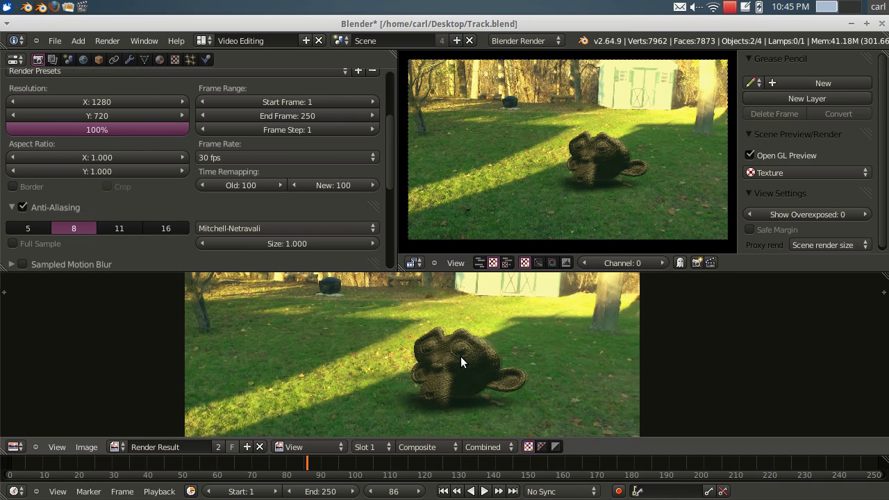
pyautogui.scroll(3, 464, 356)
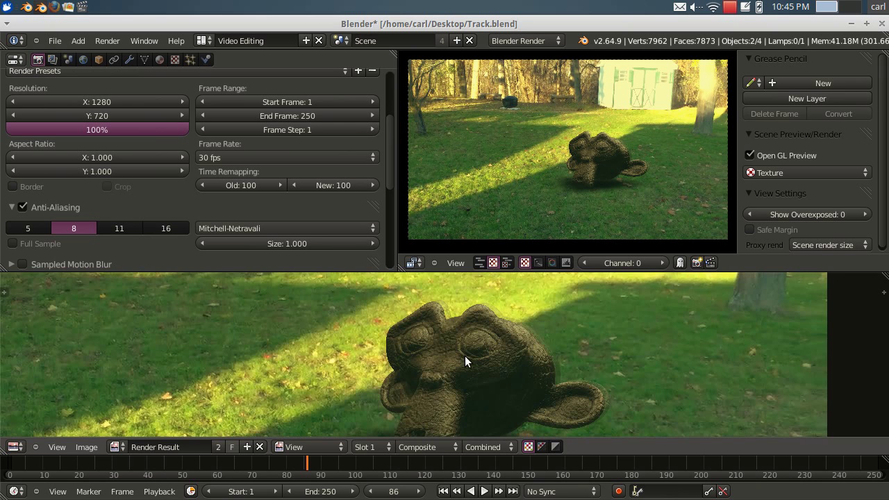
pyautogui.scroll(-5, 464, 356)
pyautogui.moveTo(464, 355); pyautogui.dragTo(465, 362, button='middle')
pyautogui.scroll(-1, 465, 365)
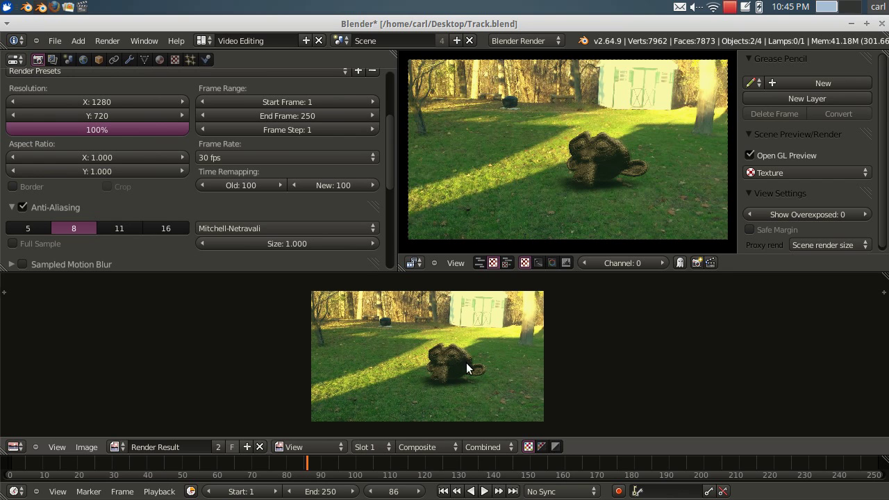